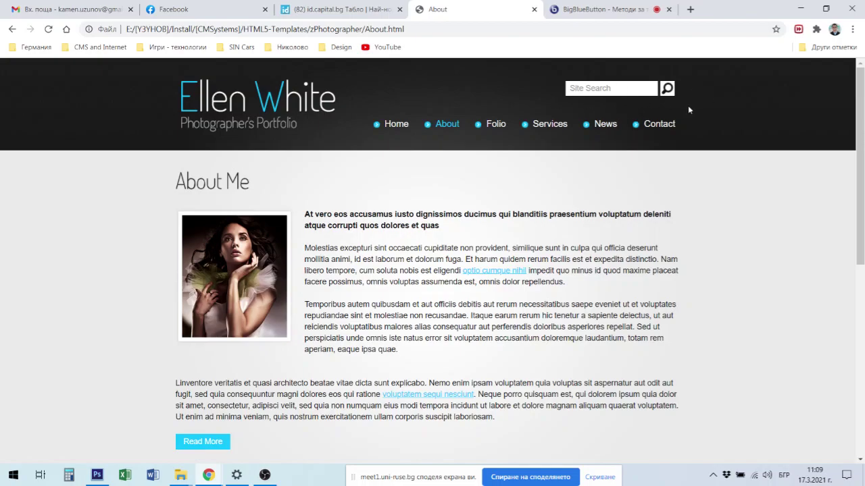
Look through the About page down to its footer and go back to the home page through the site logo
scroll(421, 291, down, 5)
scroll(406, 307, down, 2)
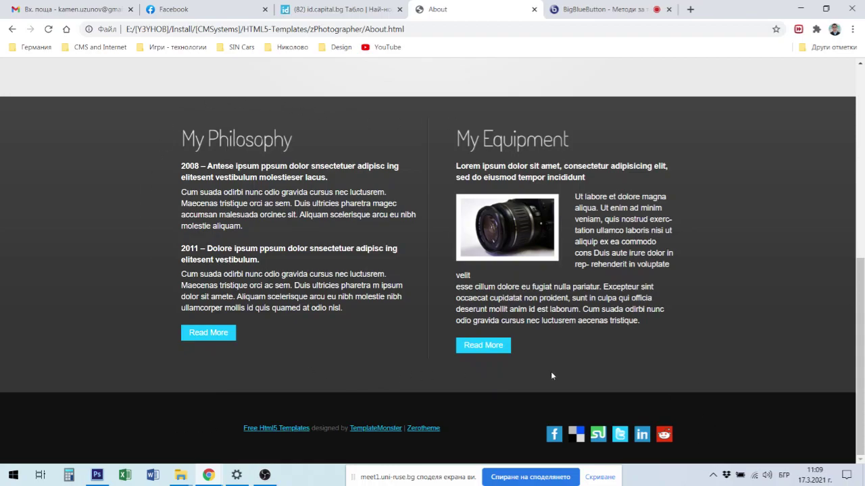
scroll(705, 351, up, 7)
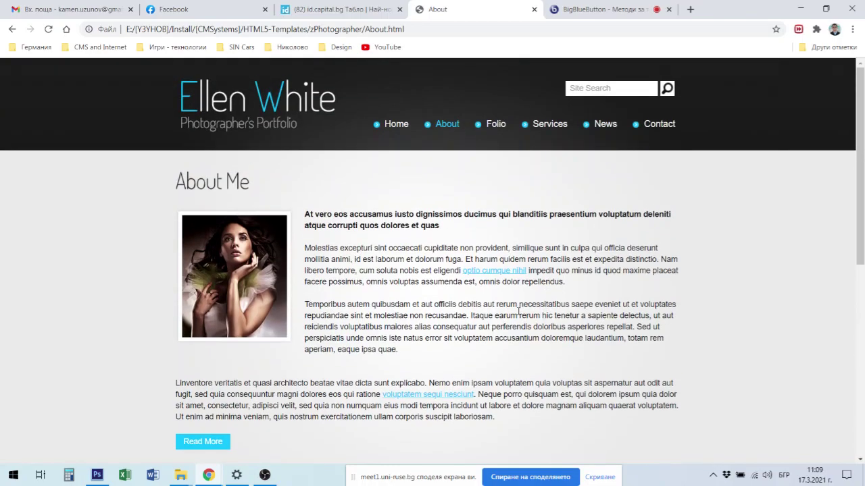
click(317, 102)
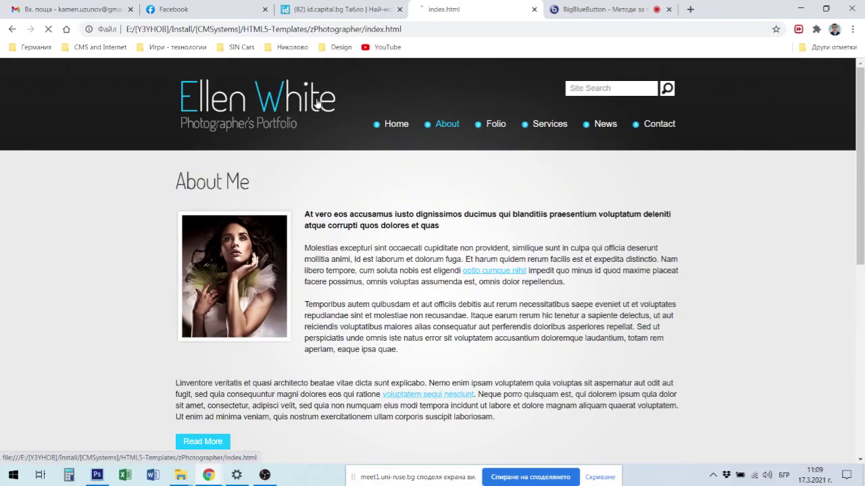
Open the Contact page and look over its form and the Miscellaneous and My Contacts sections
click(667, 128)
scroll(705, 211, down, 3)
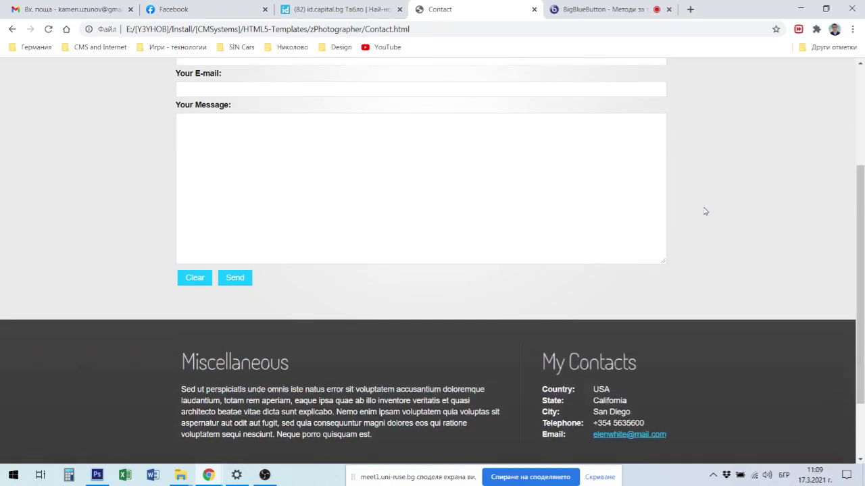
scroll(705, 212, down, 1)
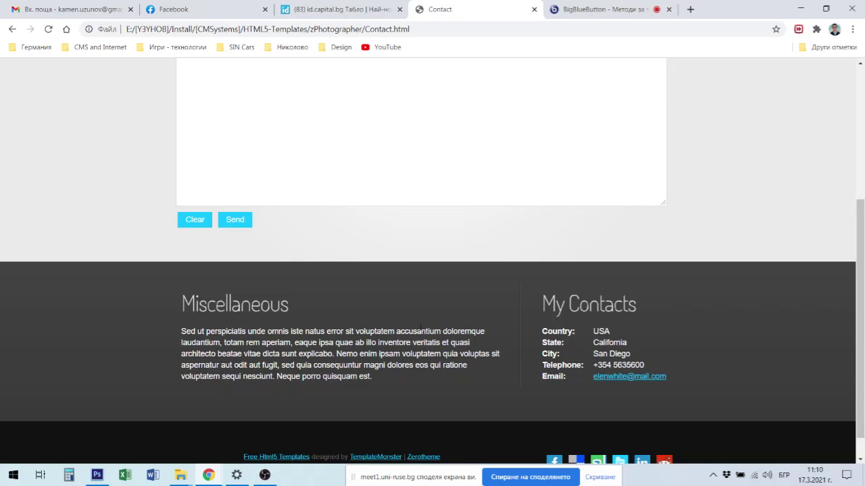
scroll(832, 421, up, 1)
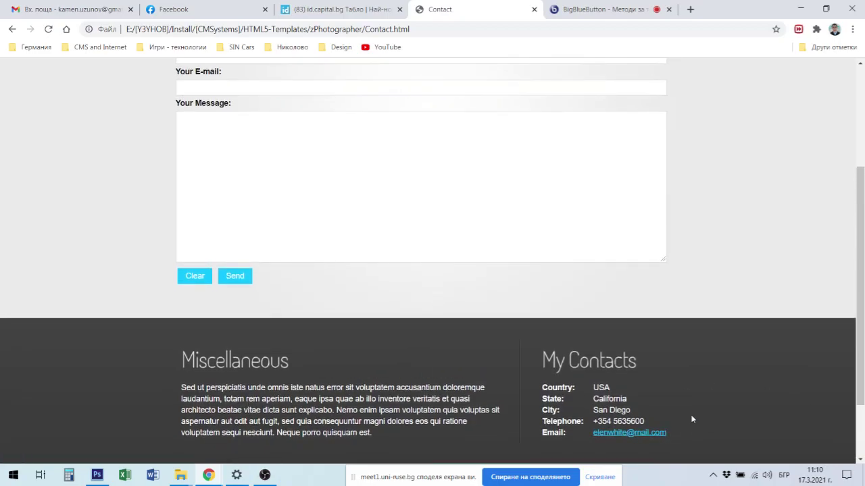
scroll(691, 417, up, 3)
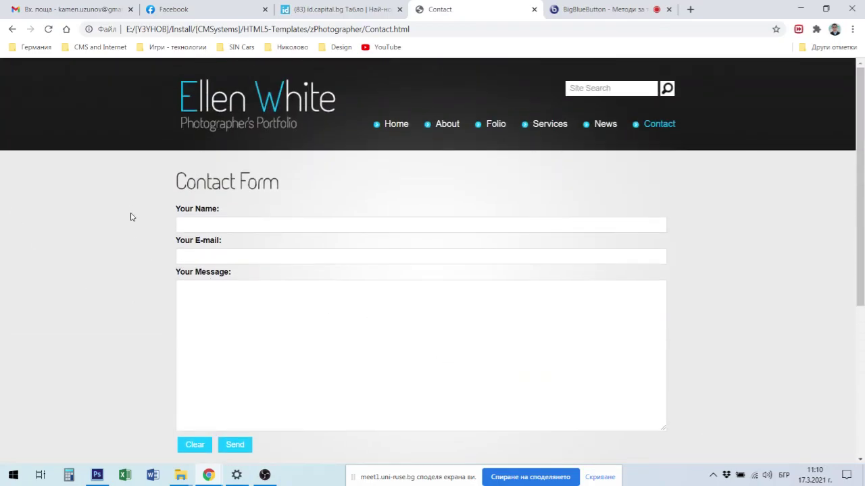
Examine the Contact Form's name, e-mail and message fields and its Clear and Send options
click(199, 220)
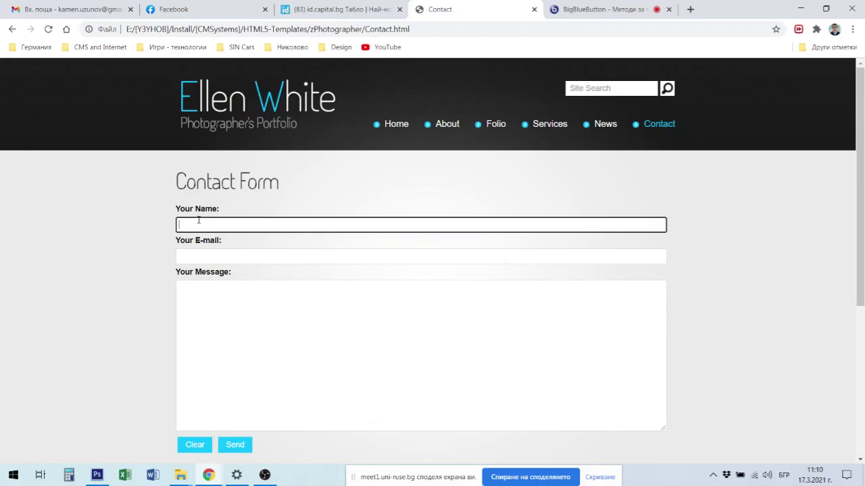
click(213, 257)
click(212, 297)
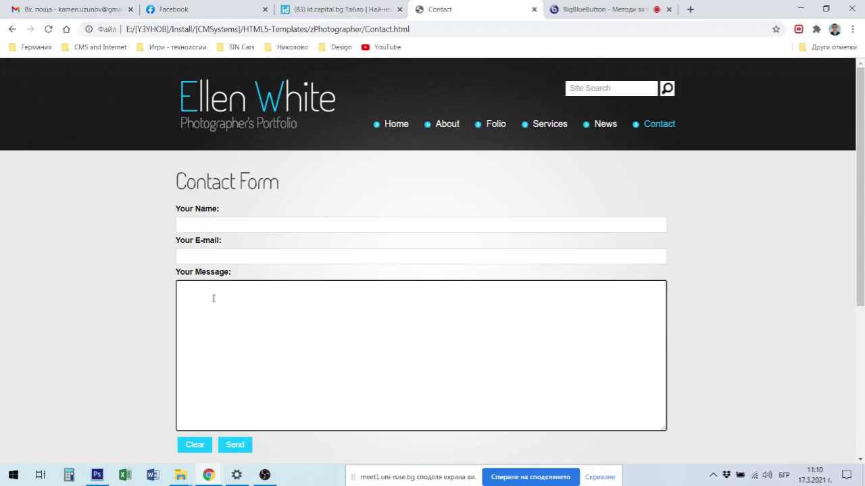
scroll(214, 298, down, 3)
scroll(319, 203, up, 1)
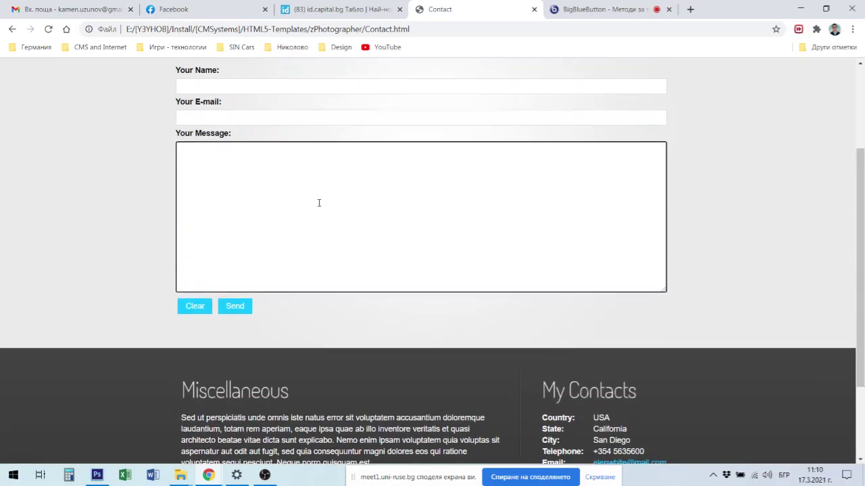
scroll(319, 202, up, 3)
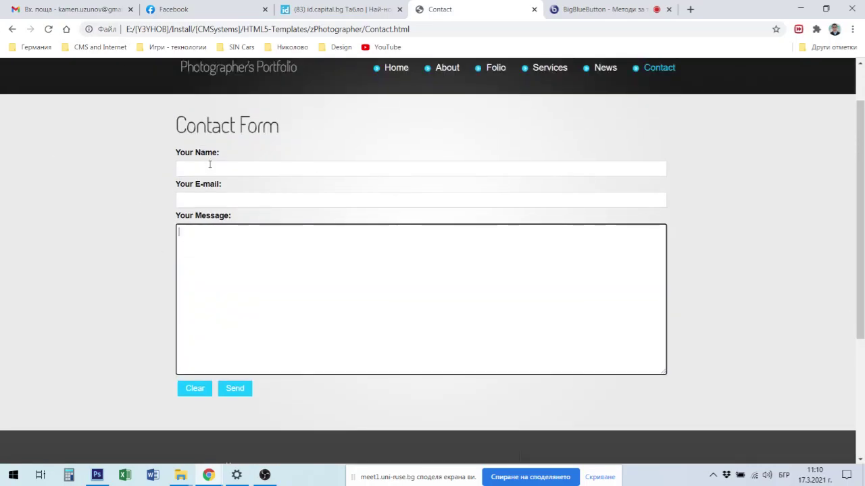
click(210, 196)
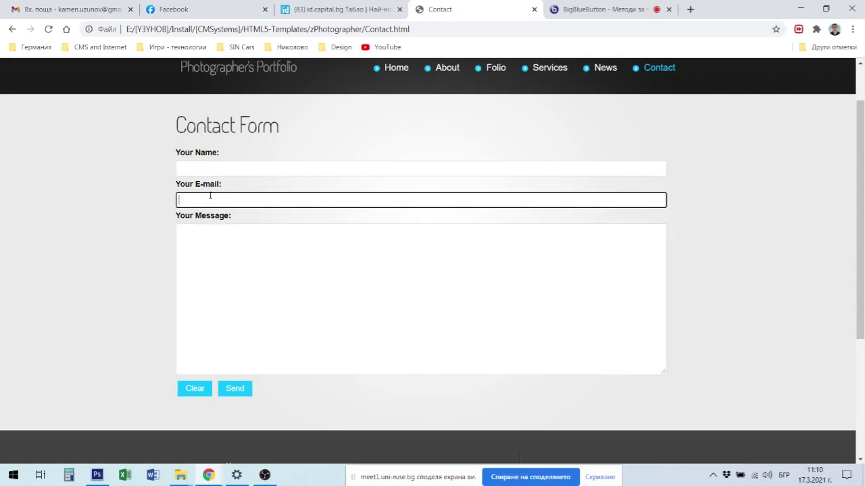
click(227, 249)
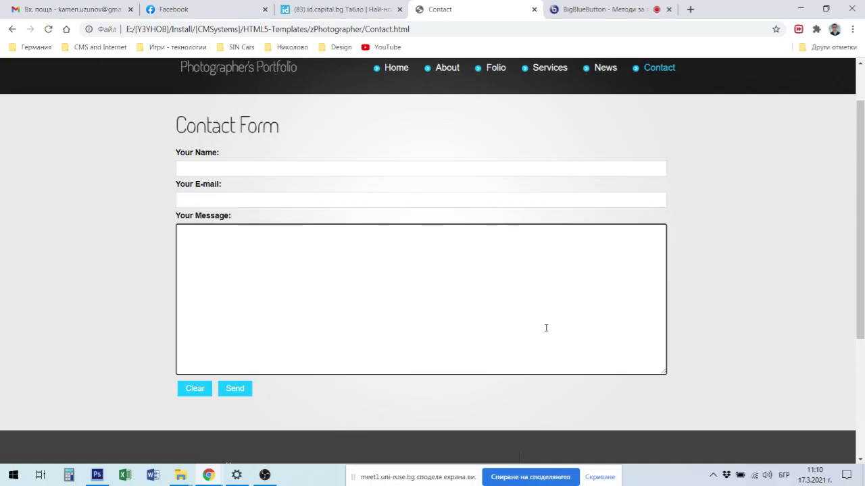
scroll(546, 328, up, 1)
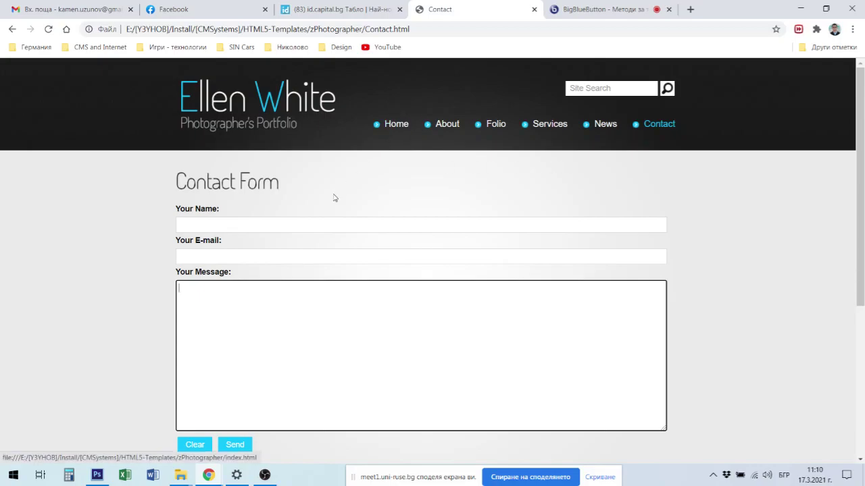
Fill in the Contact Form with sample text: "бцжб" as name, "цбцж" as e-mail and "цжбжбц" as message
click(305, 226)
text(бцжб)
click(275, 251)
text(цбцж)
click(261, 304)
text(цжбжбц)
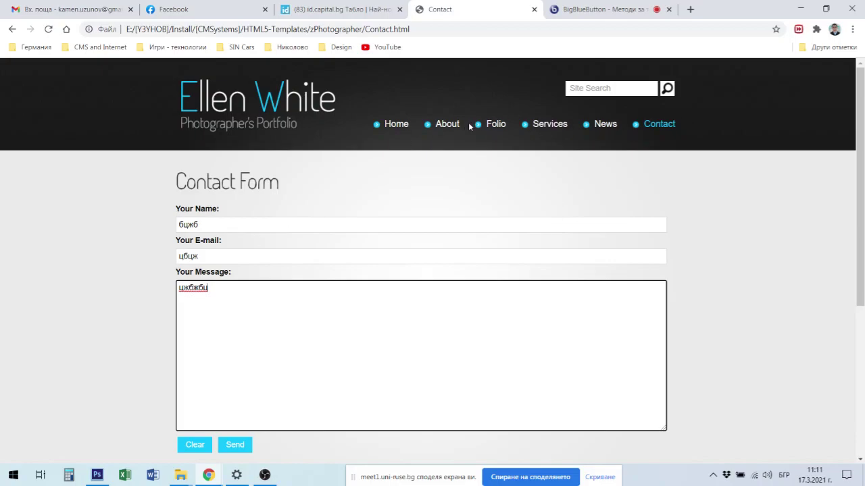
Visit the Home, About and Folio pages in turn and advance the Folio slideshow by two photos
click(396, 126)
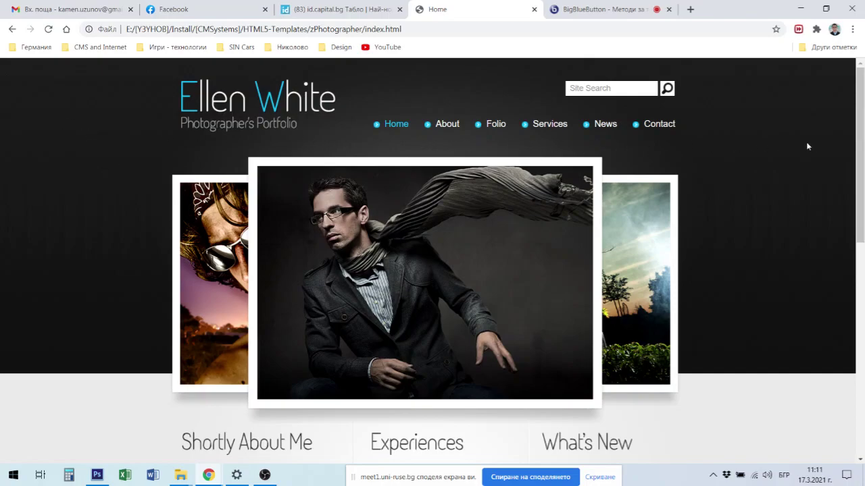
click(448, 126)
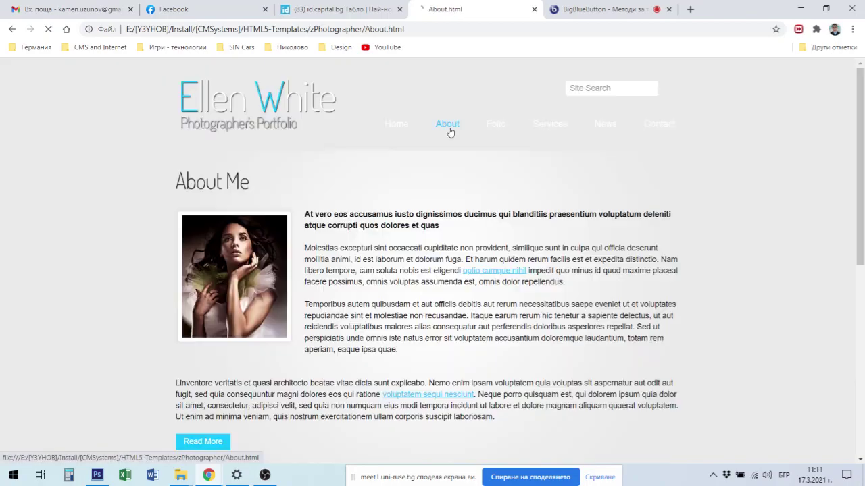
click(502, 129)
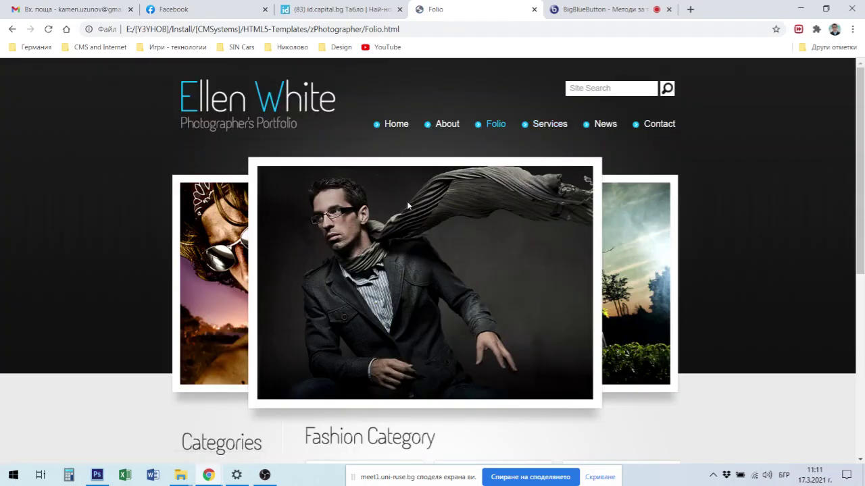
click(641, 225)
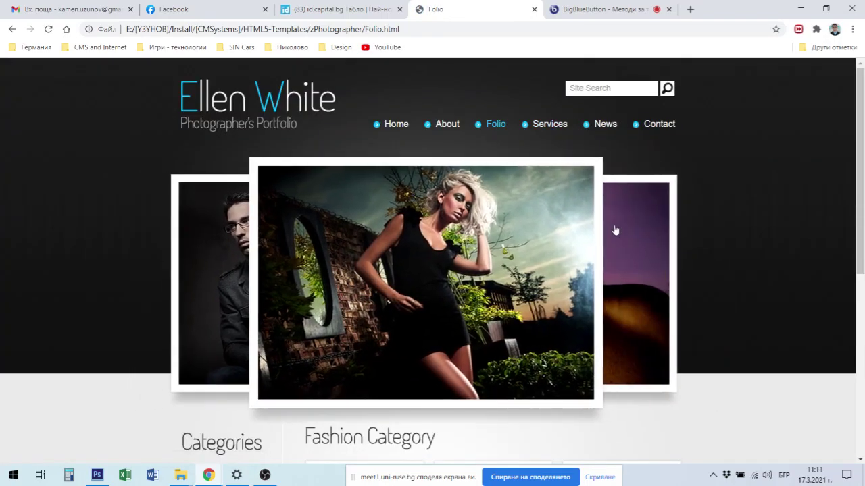
click(614, 229)
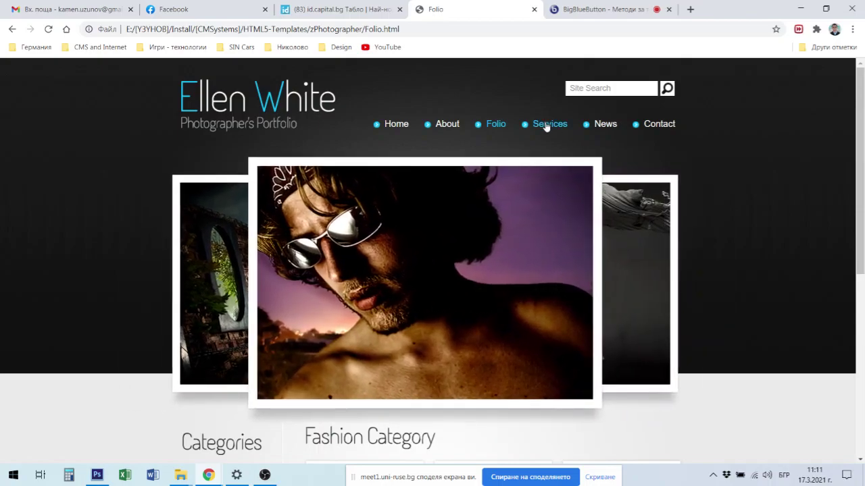
Visit the Services page and examine the News page's main article and its News Archive section
click(546, 124)
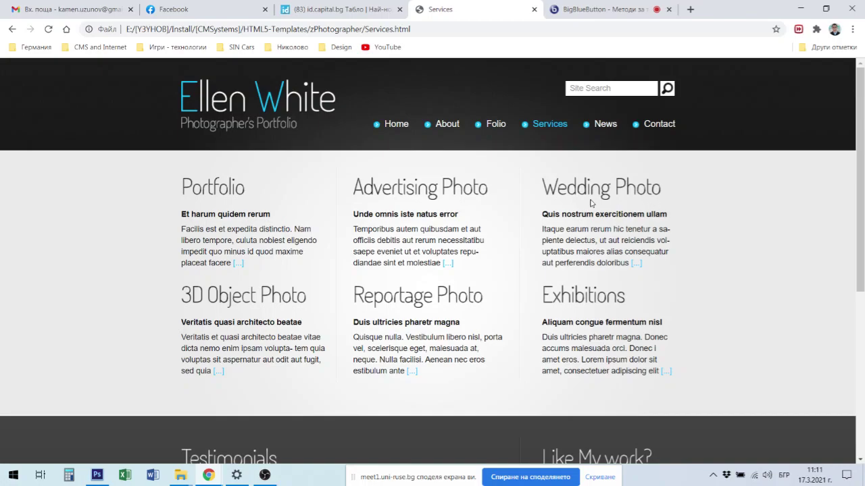
click(605, 124)
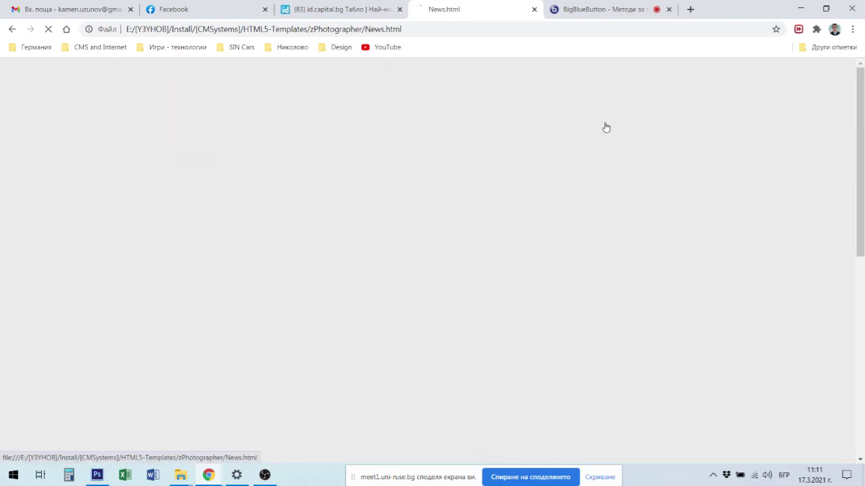
scroll(389, 286, down, 3)
scroll(396, 289, up, 3)
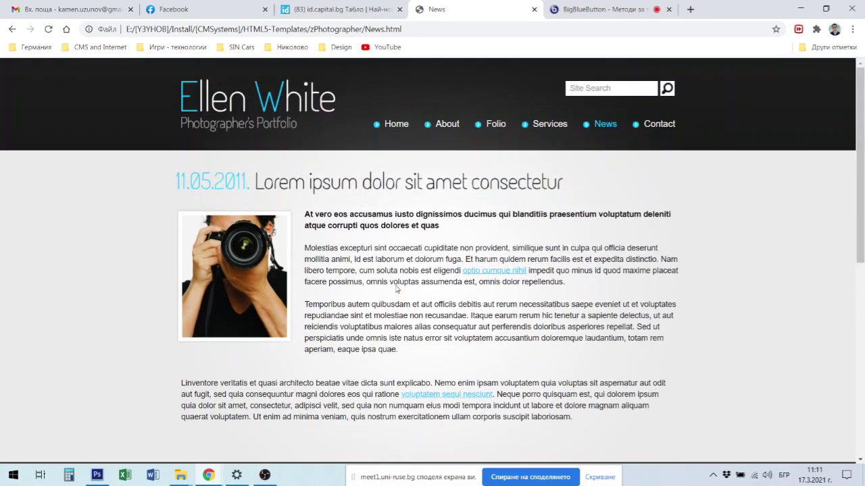
scroll(396, 290, down, 5)
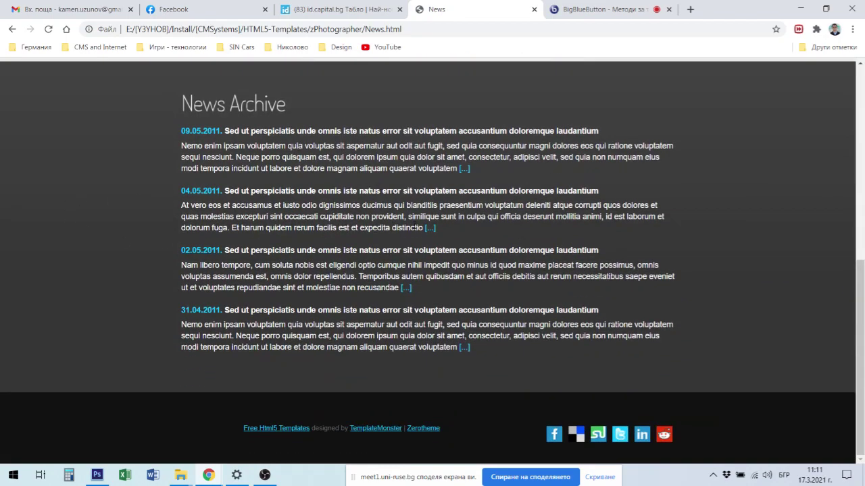
scroll(511, 239, up, 5)
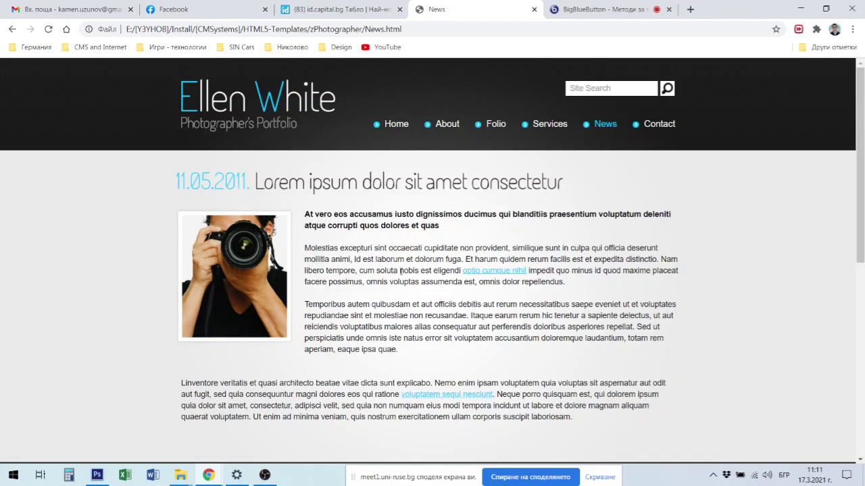
scroll(416, 348, down, 3)
scroll(417, 351, up, 2)
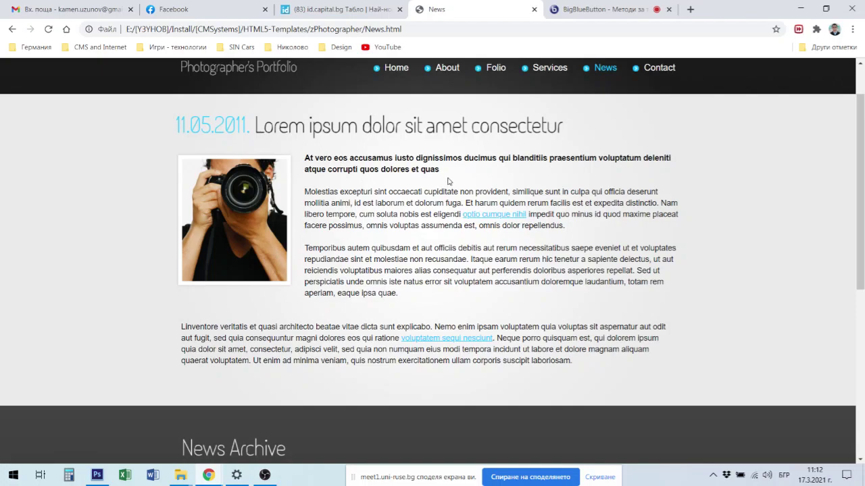
scroll(419, 212, up, 1)
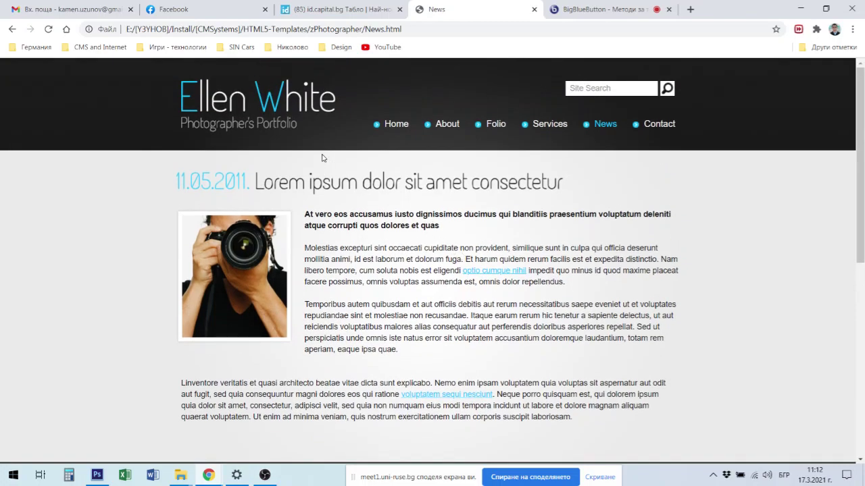
Return to the home page through the site logo and examine its slideshow and content sections
click(290, 101)
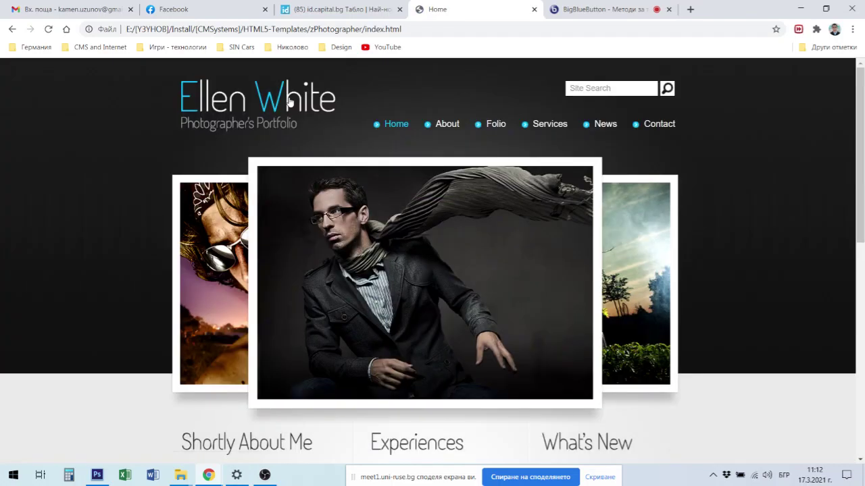
scroll(570, 342, down, 7)
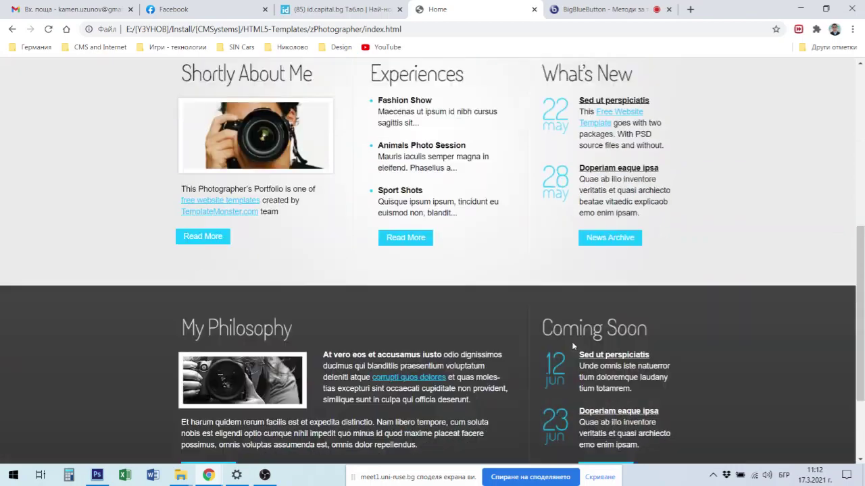
scroll(584, 385, up, 7)
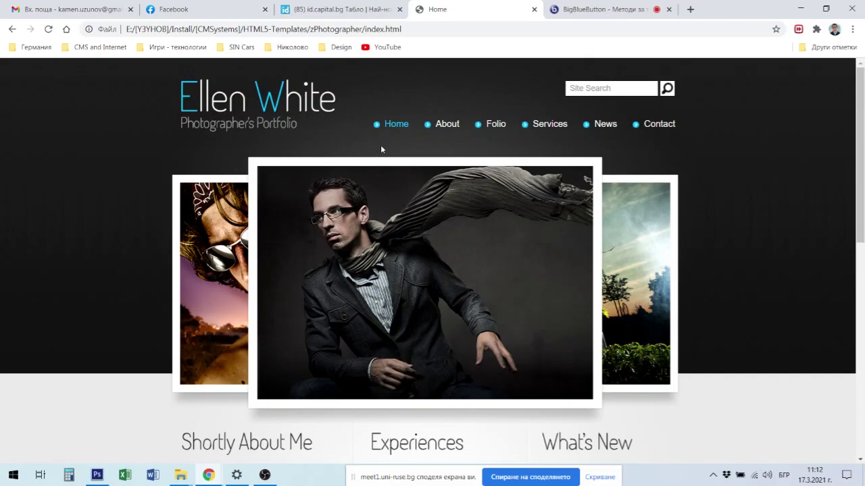
scroll(549, 194, down, 7)
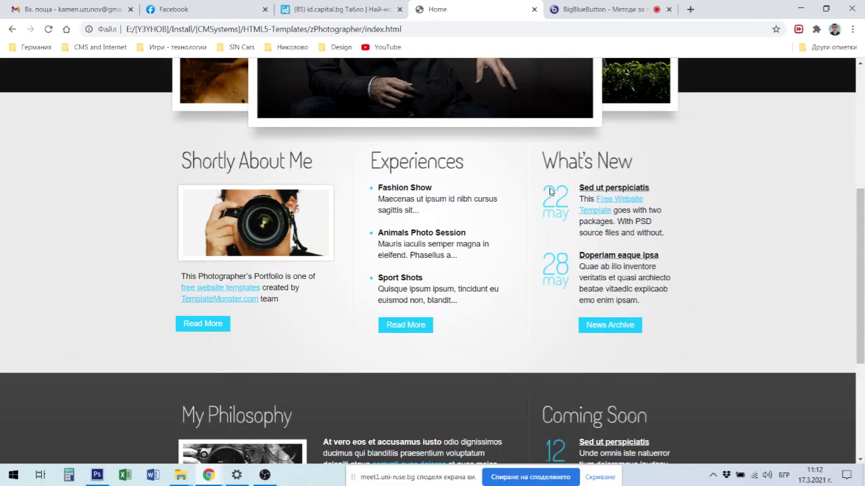
scroll(550, 192, up, 7)
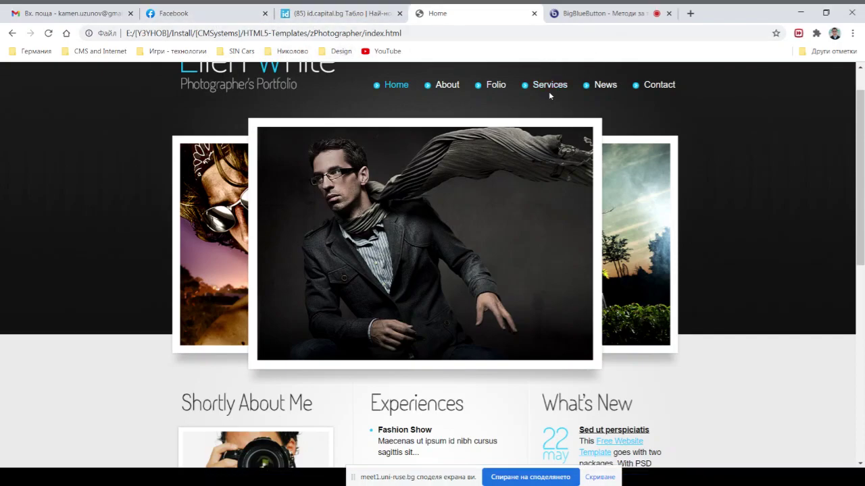
Capture the upper part of the home page in full-screen view, show the page's lower part and switch to Photoshop
key(F11)
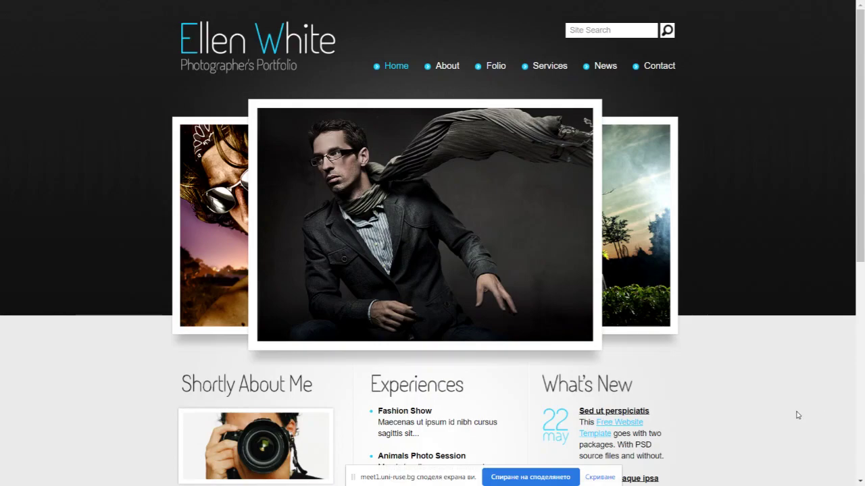
scroll(863, 432, down, 6)
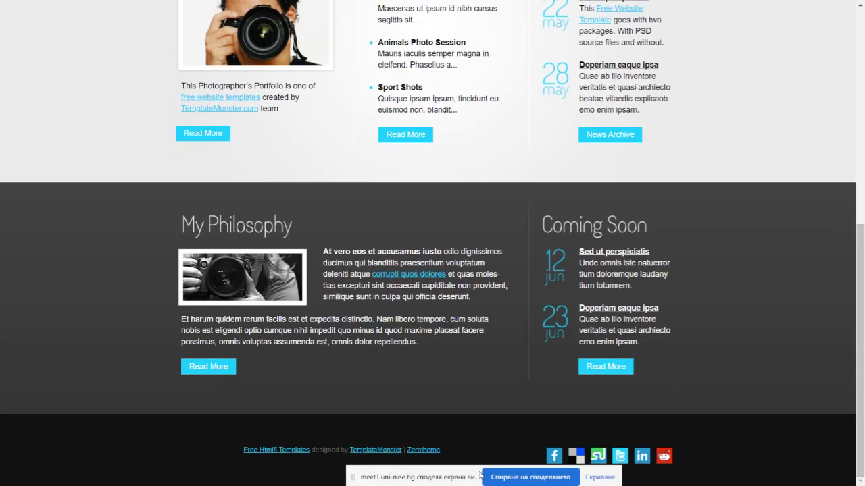
key(alt+Tab)
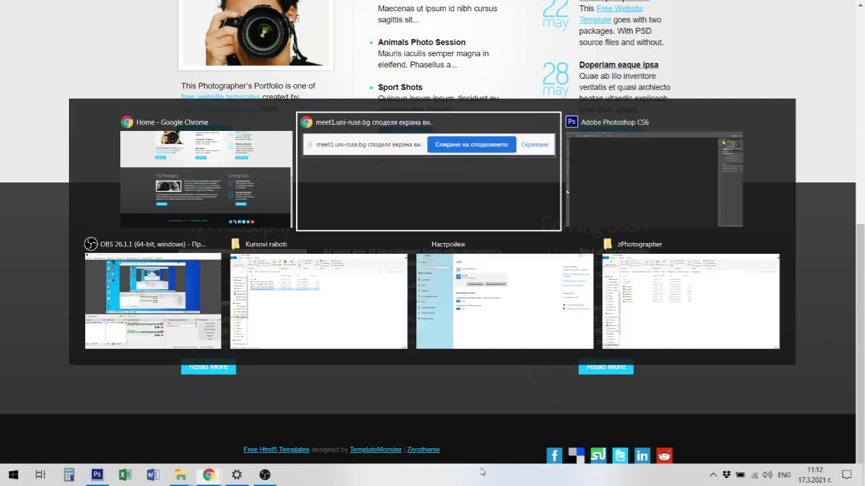
key(alt+Tab)
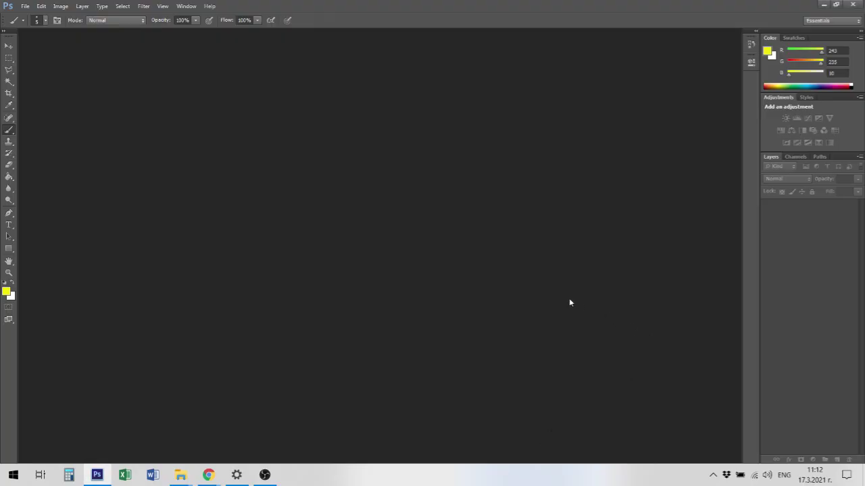
Create a white RGB document from the Clipboard preset and paste the screenshot of the home page's upper part
key(ctrl+n)
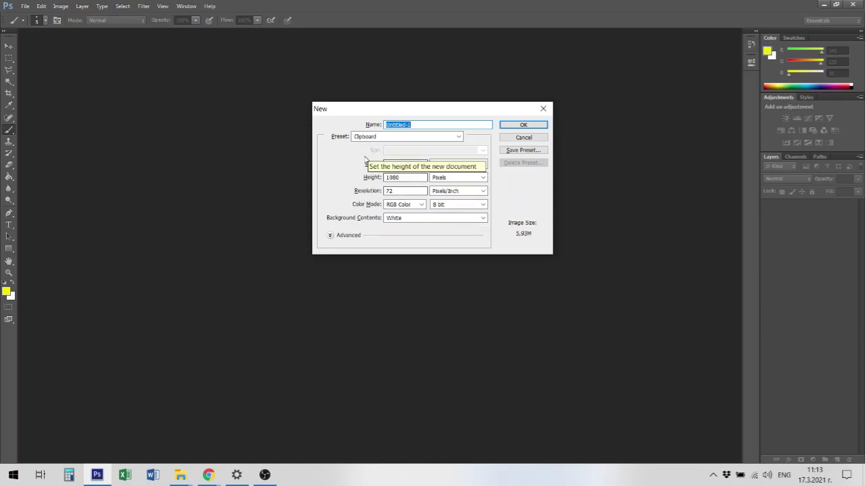
click(520, 127)
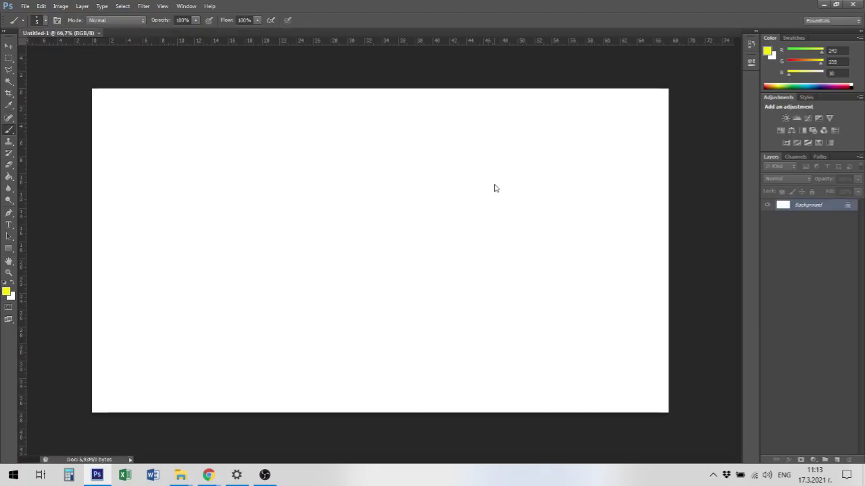
click(40, 7)
click(70, 104)
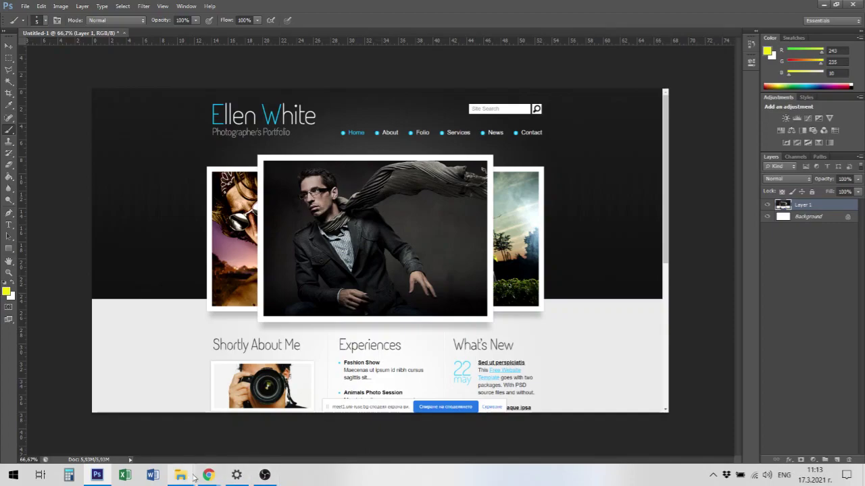
Switch to Chrome, move the screen-sharing bar below the footer links, and bring a capture of the lower page back to Photoshop
mouse_move(208, 475)
click(191, 443)
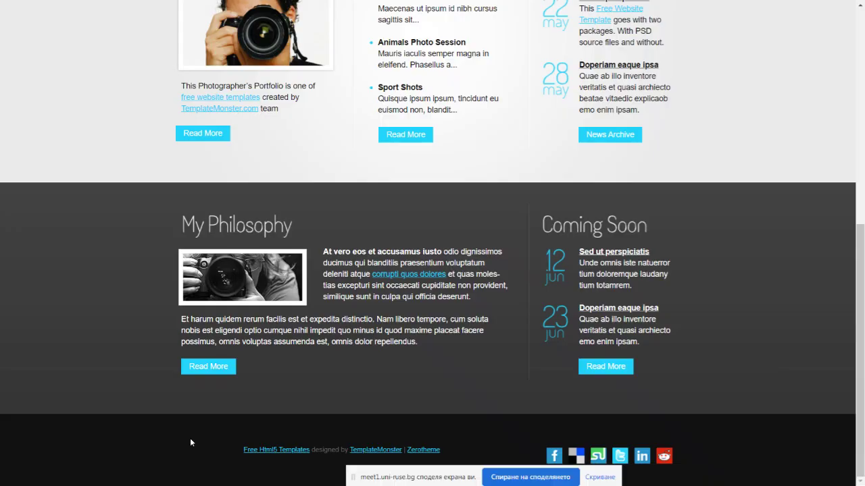
scroll(764, 268, up, 3)
scroll(764, 270, down, 3)
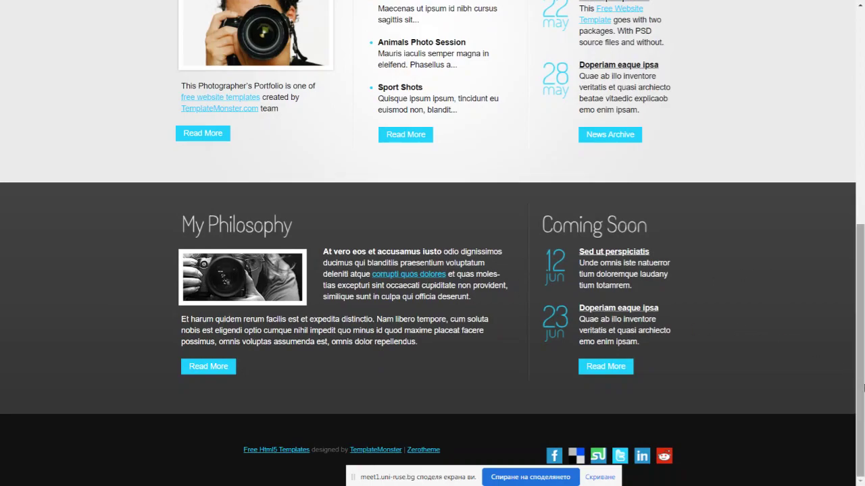
scroll(749, 412, up, 1)
scroll(749, 411, down, 1)
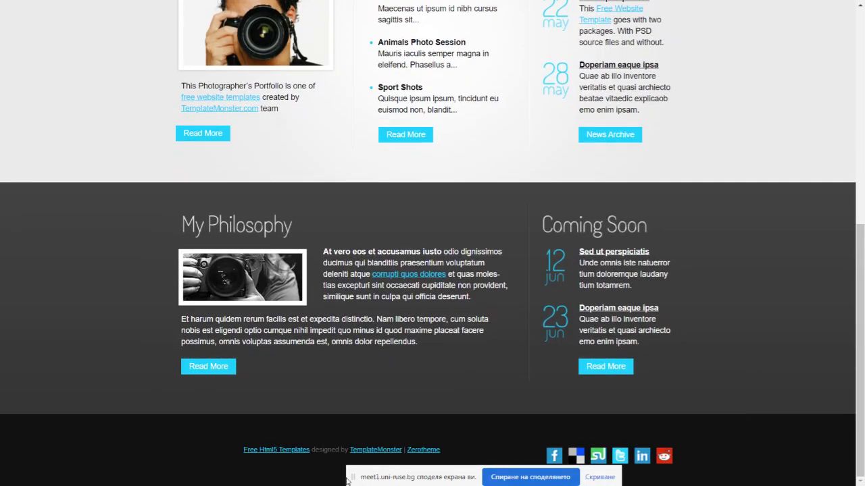
mouse_move(348, 481)
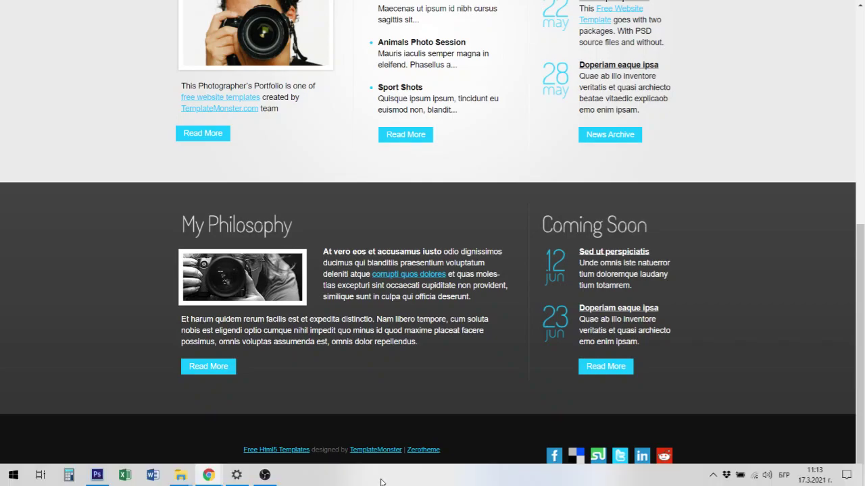
drag(353, 481, 248, 483)
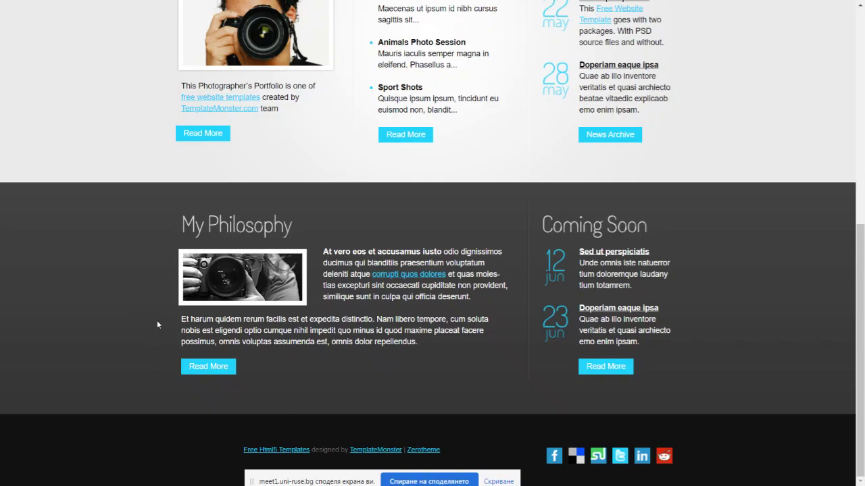
key(alt+Tab)
key(alt+Tab)
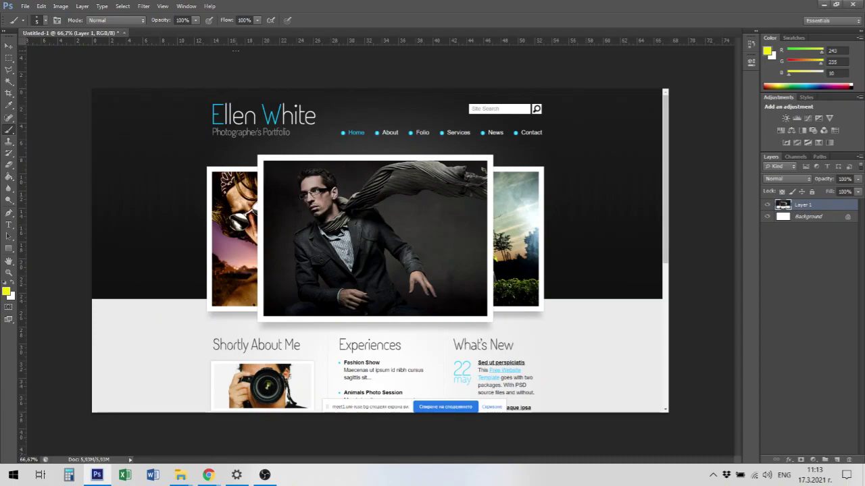
Try extending the canvas height to 80 cm around the centre anchor
click(61, 6)
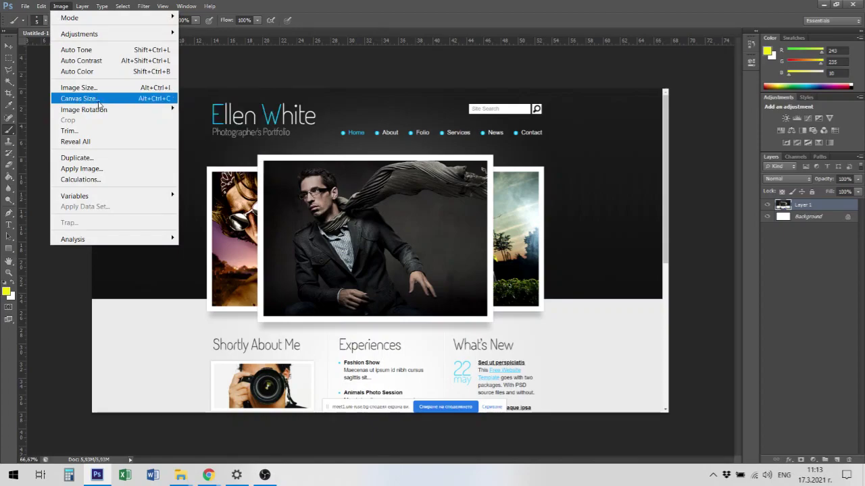
click(100, 100)
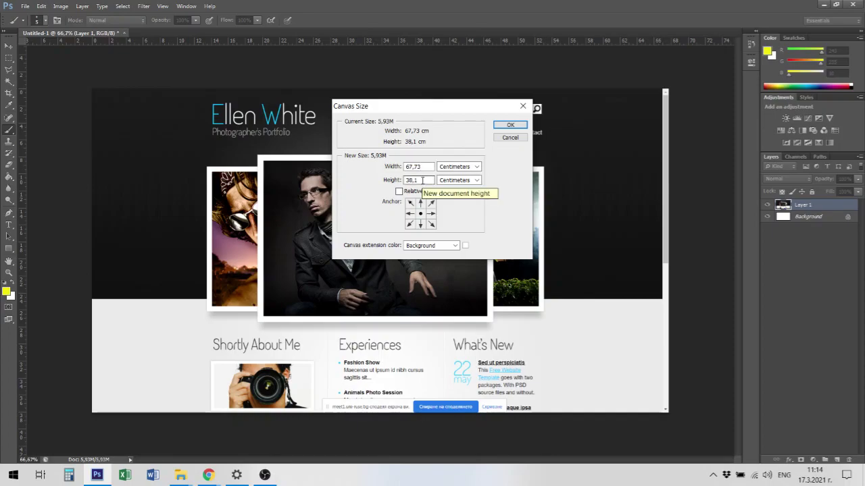
drag(422, 180, 398, 179)
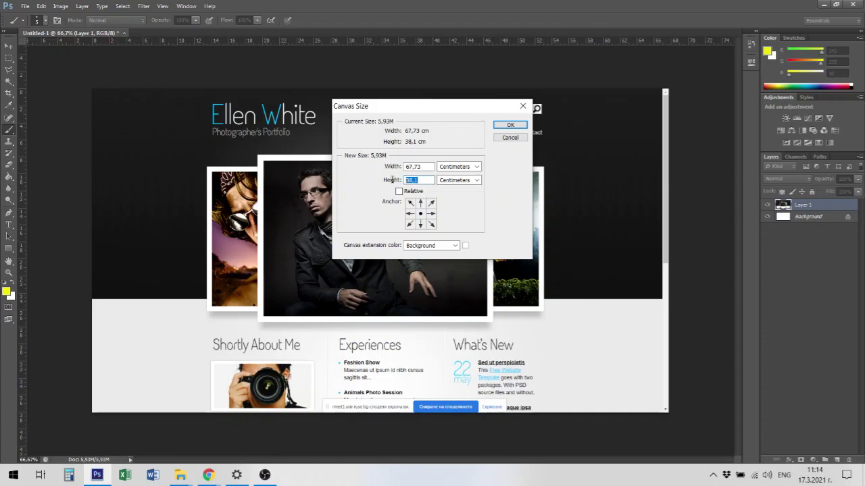
text(80)
key(Escape)
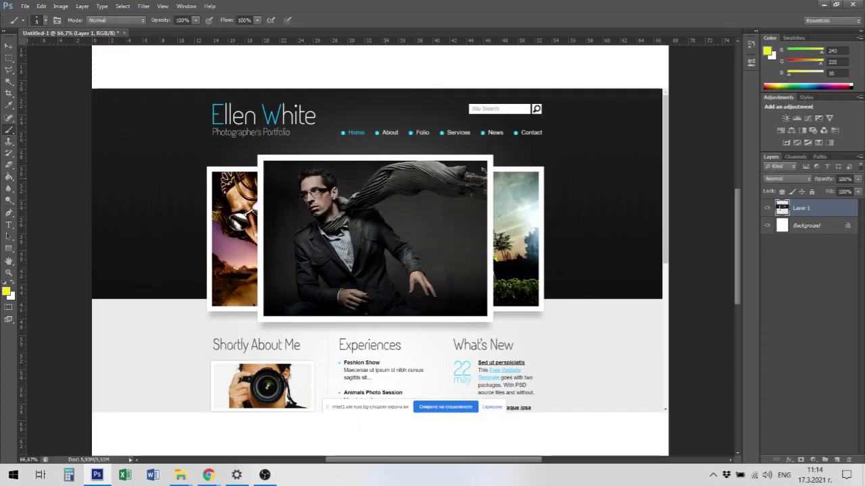
key(ctrl+z)
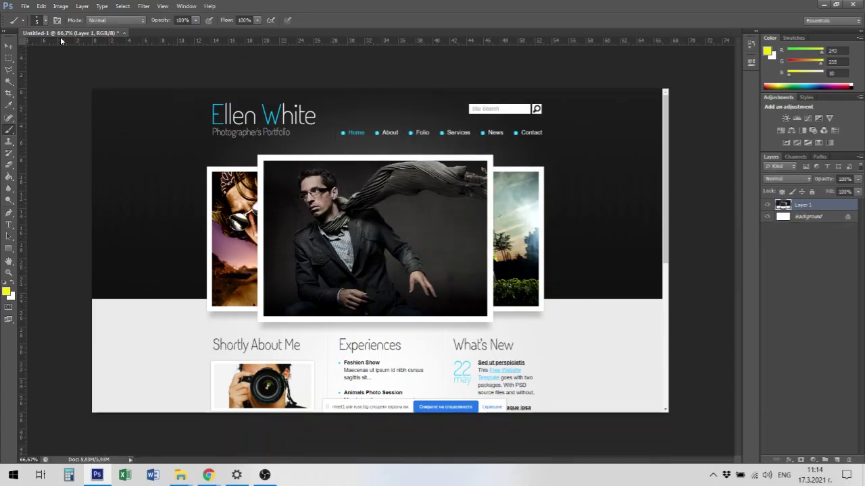
Extend the canvas height to 80 cm with the top-centre anchor, adding the new space below the screenshot
click(60, 6)
click(67, 94)
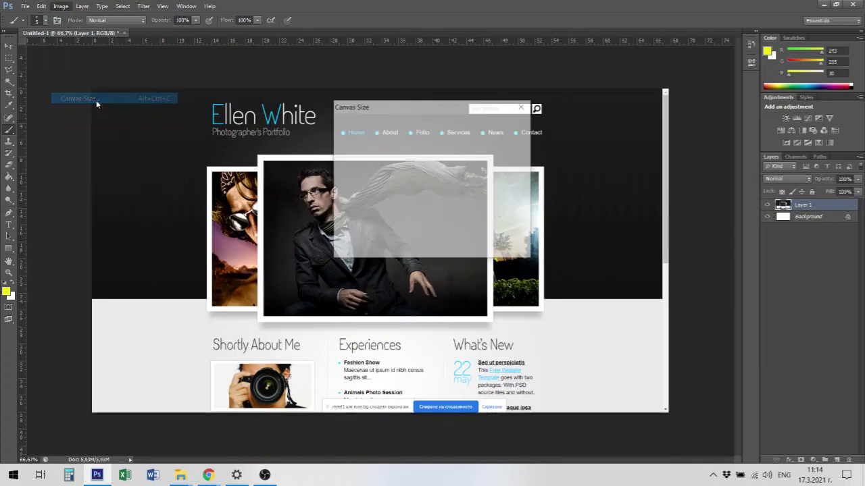
click(420, 203)
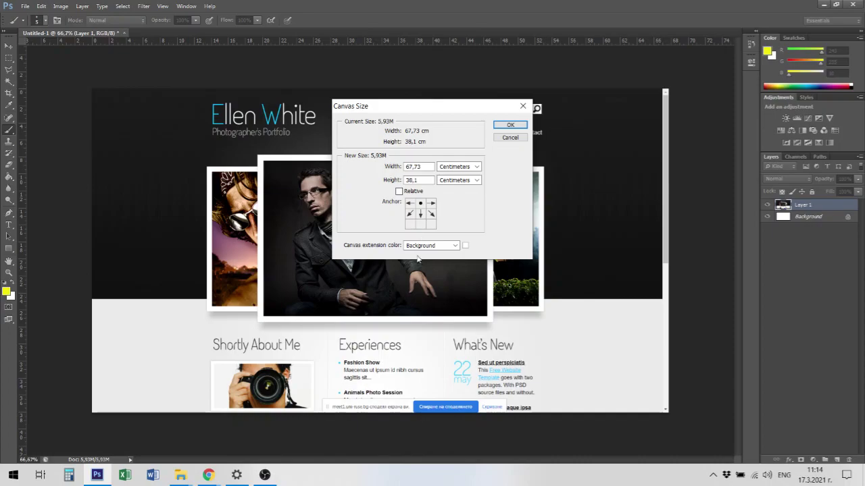
double_click(421, 179)
text(100)
key(Return)
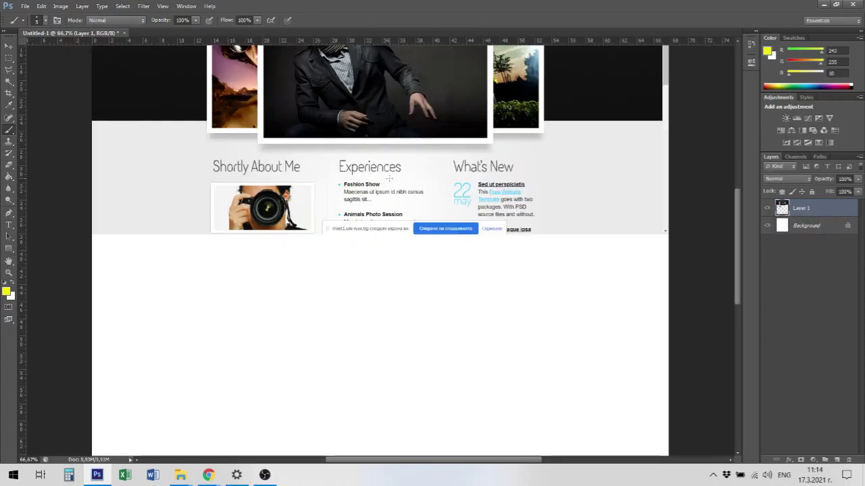
key(ctrl+0)
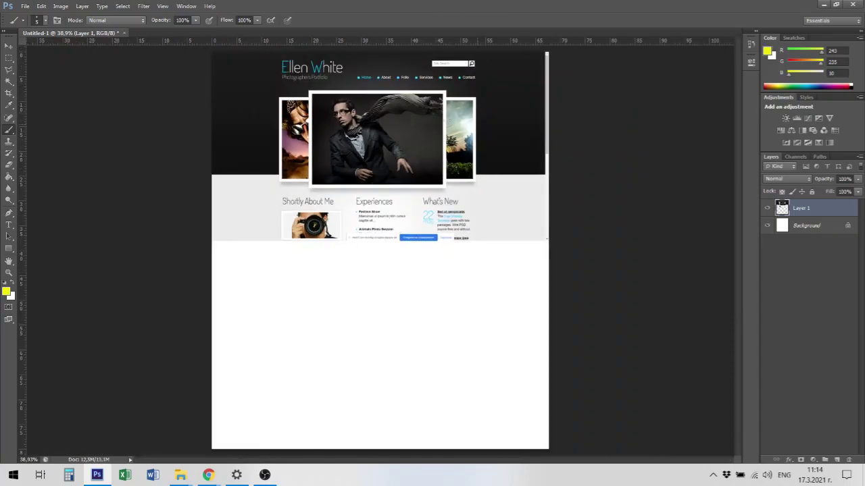
Paste the lower page screenshot and align it with the first one so the overlapping camera photo and texts match exactly
key(ctrl+v)
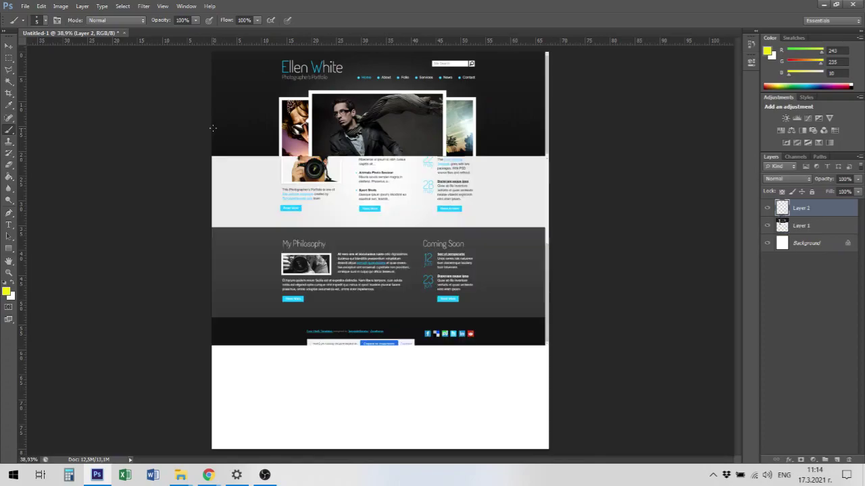
click(9, 45)
drag(367, 320, 366, 391)
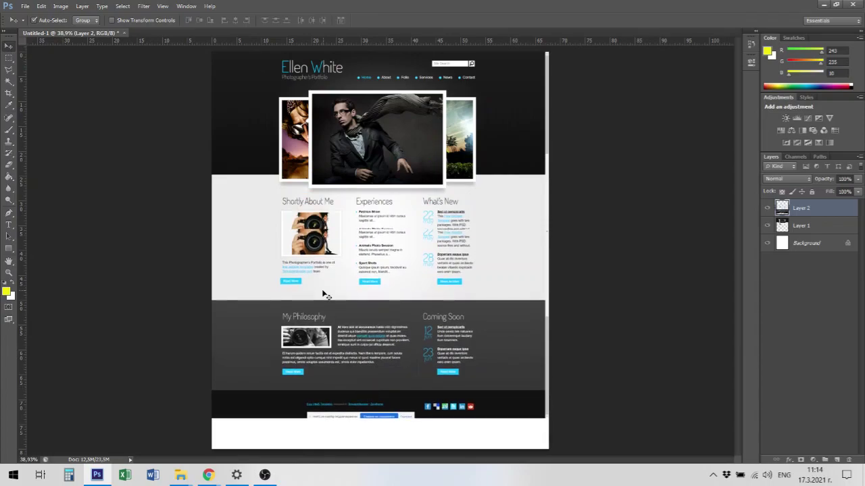
drag(295, 216, 363, 305)
drag(393, 335, 389, 254)
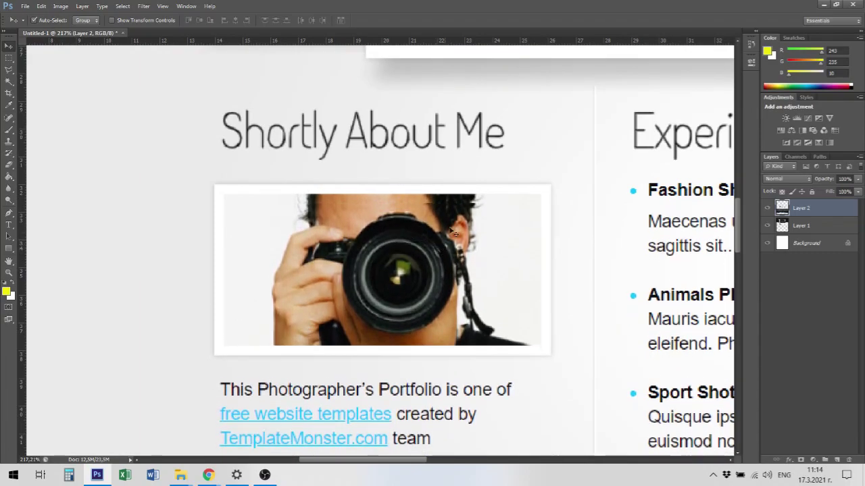
drag(447, 220, 446, 214)
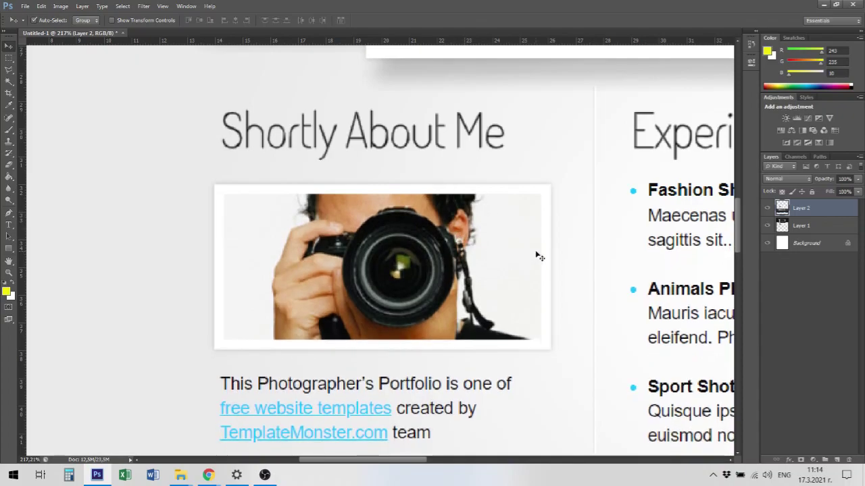
key(ctrl+0)
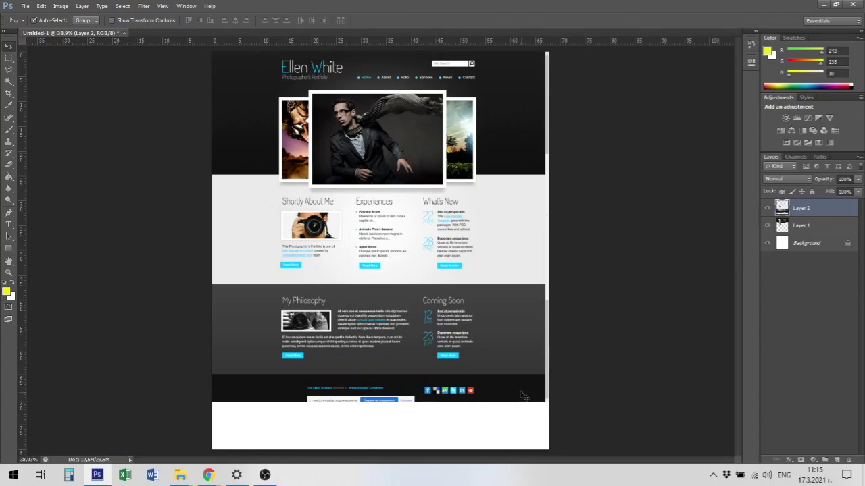
Crop the lower edge of the canvas to just below the footer's social icons, cutting off the screen-sharing bar and blank area
click(9, 93)
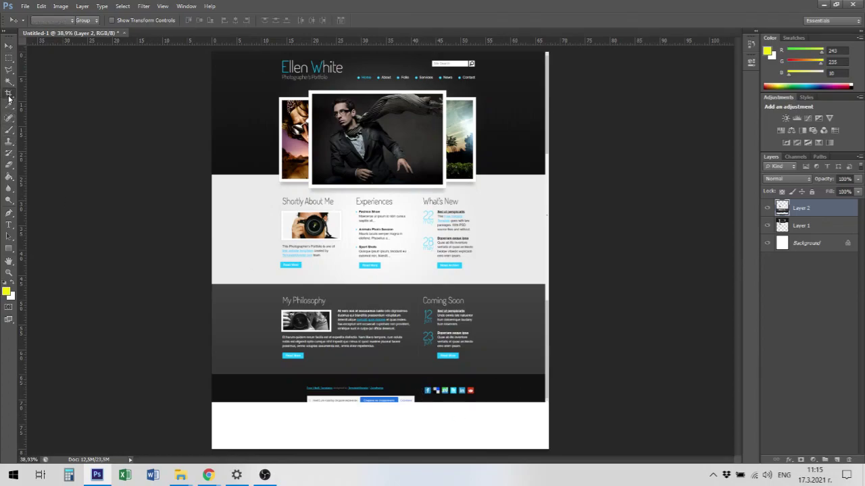
drag(380, 448, 417, 160)
drag(379, 473, 405, 228)
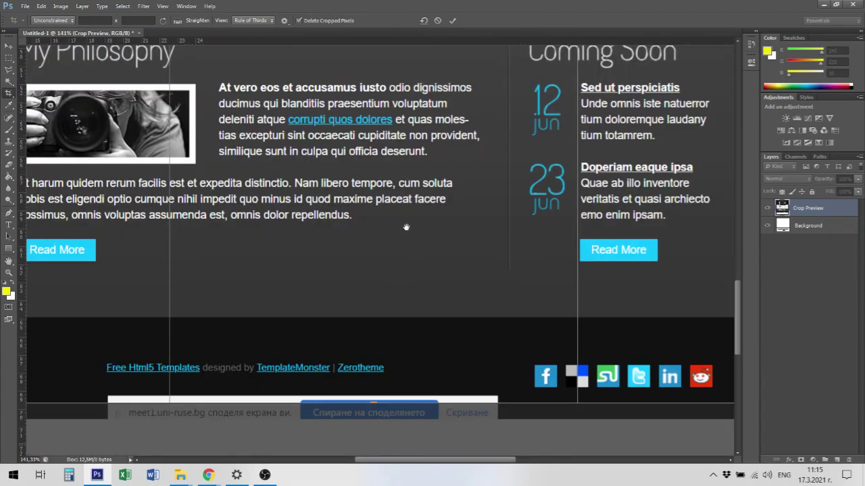
drag(379, 358, 375, 361)
key(Return)
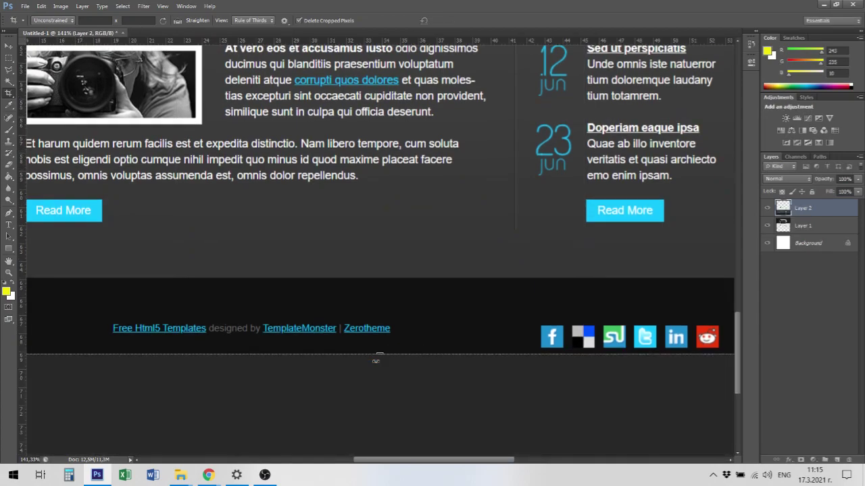
key(ctrl+0)
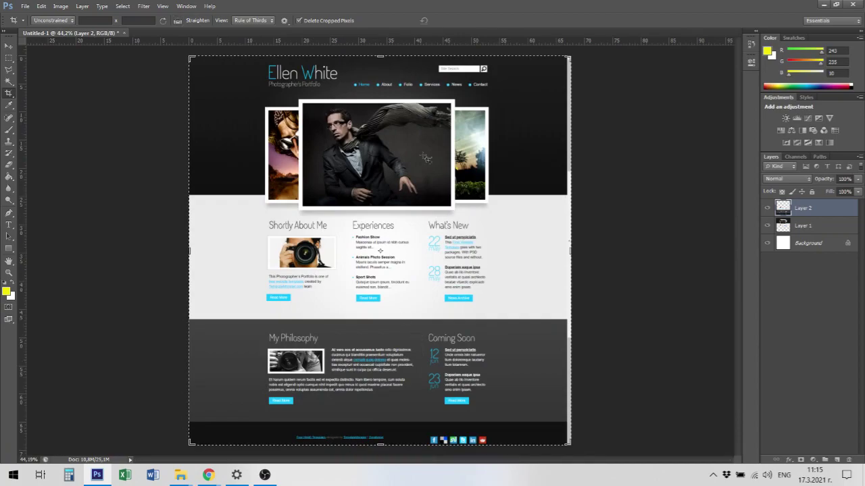
Crop the right edge of the canvas to remove the browser scrollbar, and activate the Move tool
scroll(564, 245, up, 3)
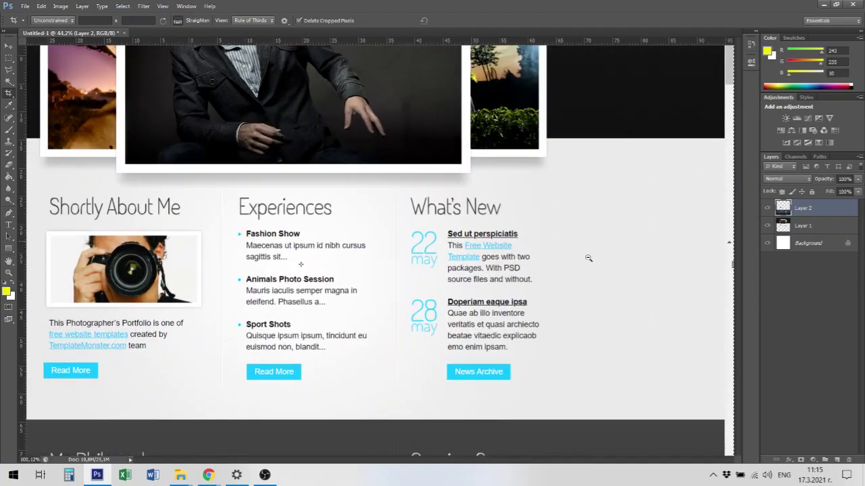
drag(591, 263, 585, 265)
key(Return)
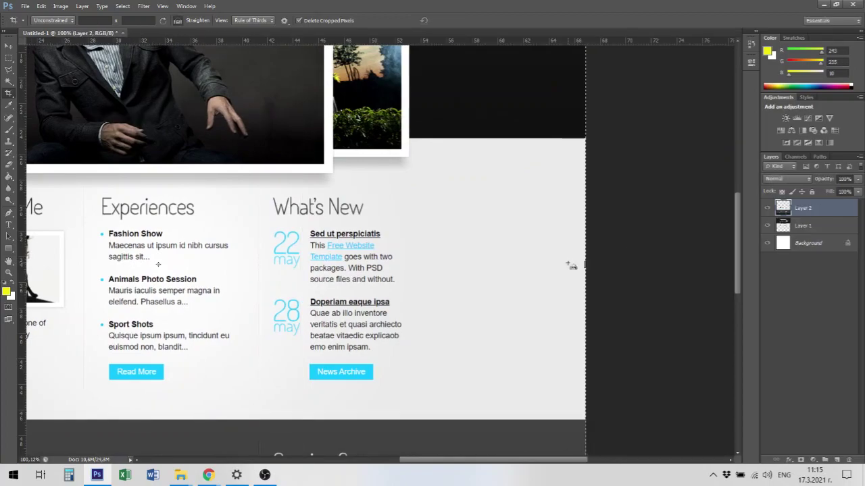
key(ctrl+0)
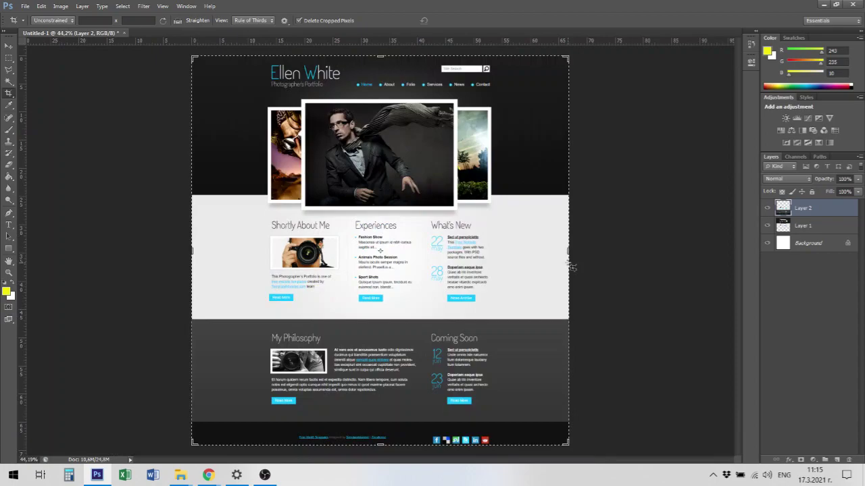
click(8, 46)
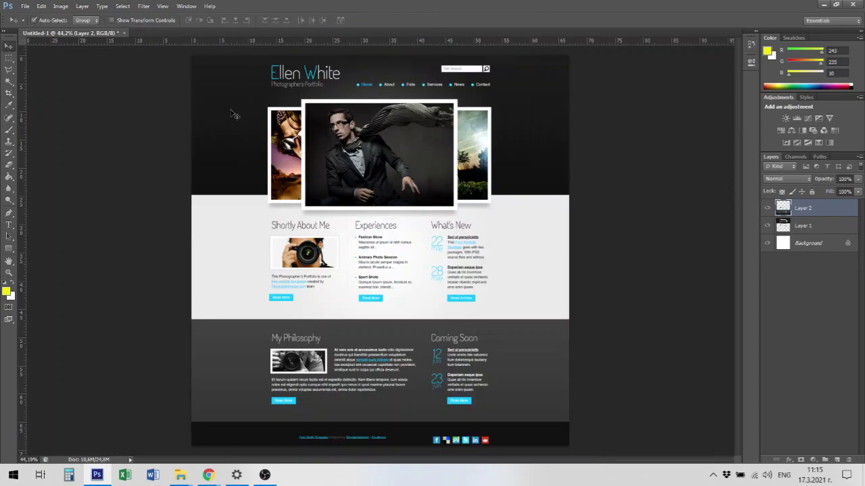
Deselect the layers, switch to Chrome, return to the start of the template's home page and leave full-screen mode
click(643, 191)
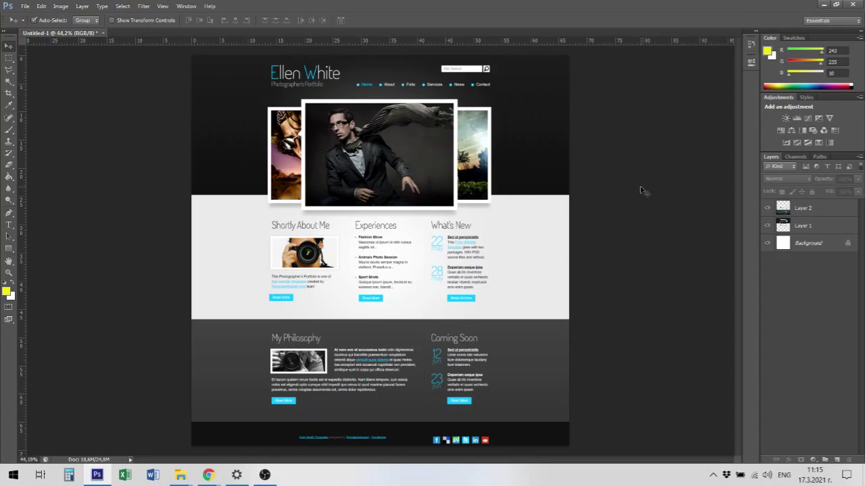
click(209, 477)
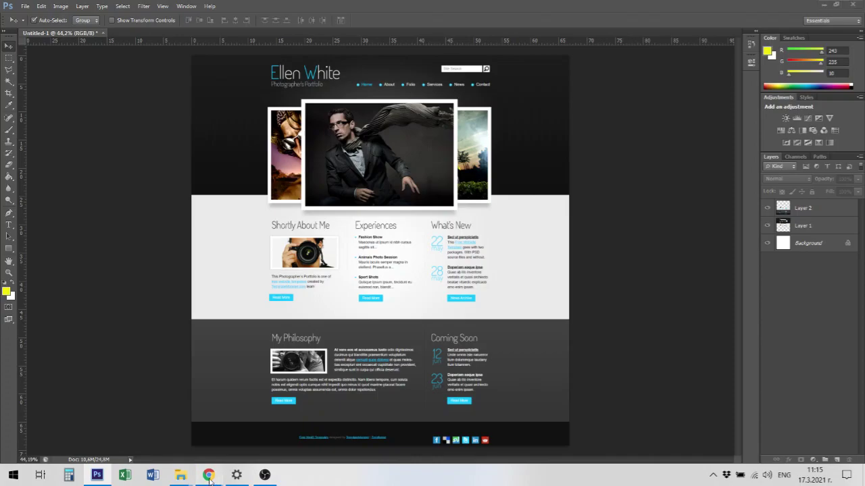
click(131, 440)
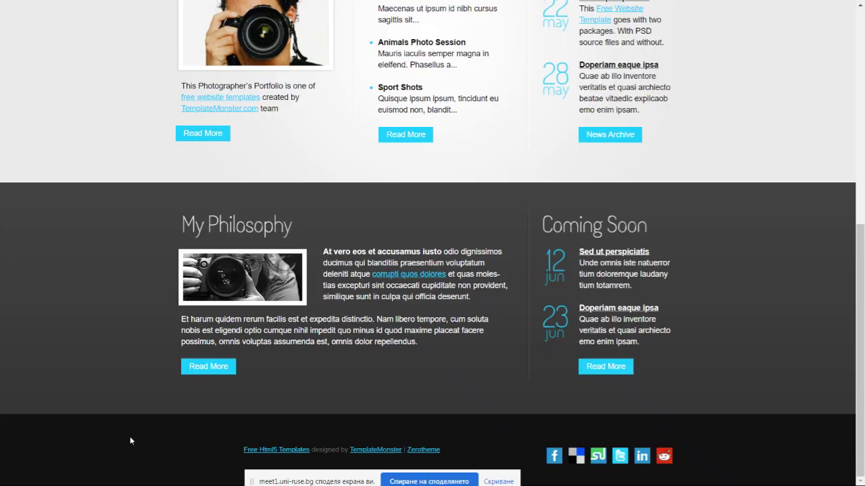
scroll(518, 341, up, 6)
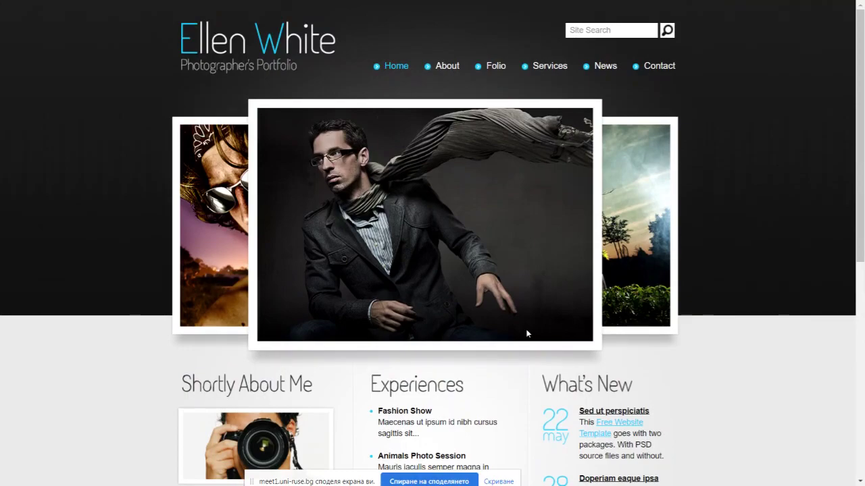
key(F11)
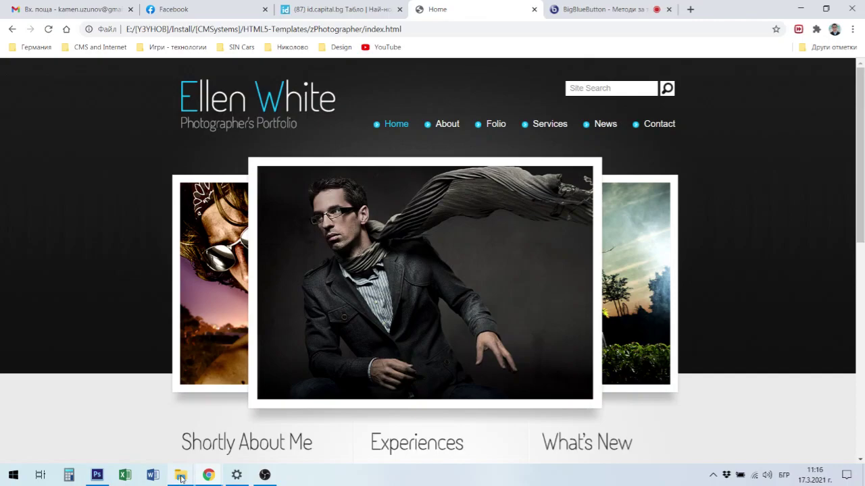
Open Notepad and write the screen size note "1920x768 - 72 dpi"
click(15, 476)
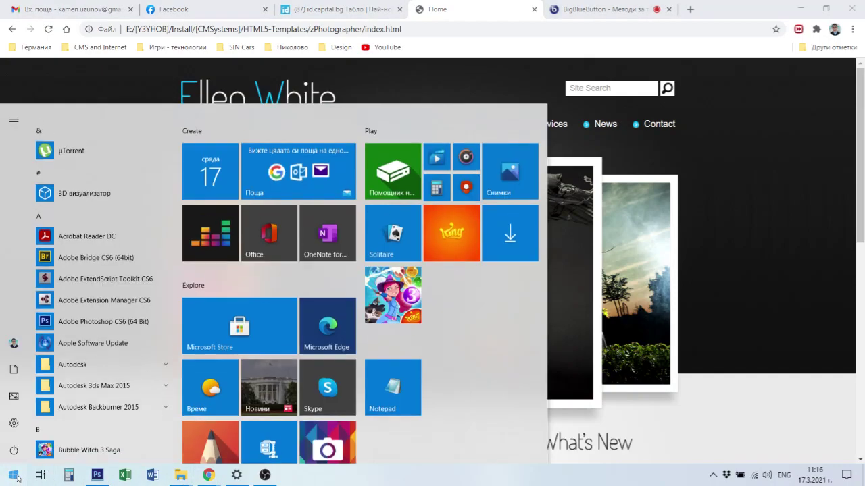
click(403, 370)
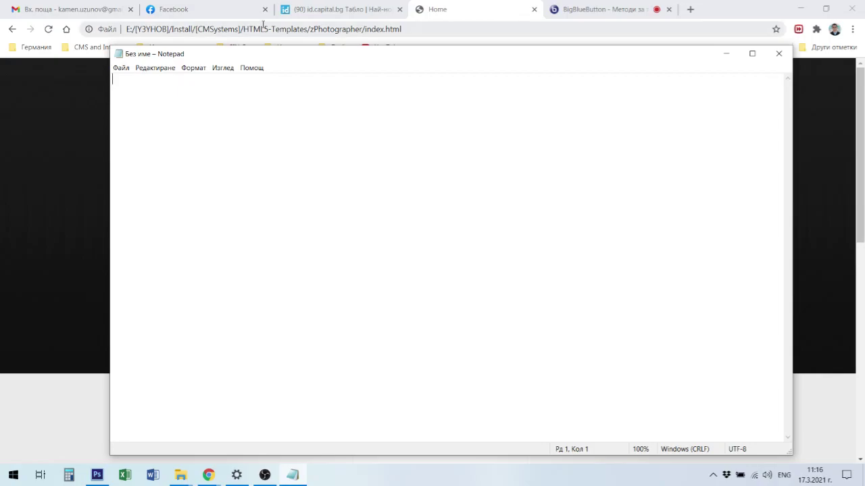
text(1920x768)
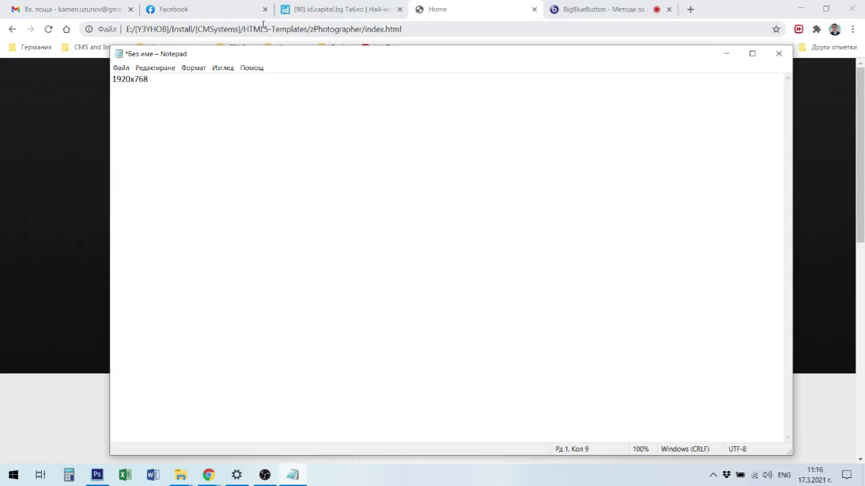
text( - 72 dpi)
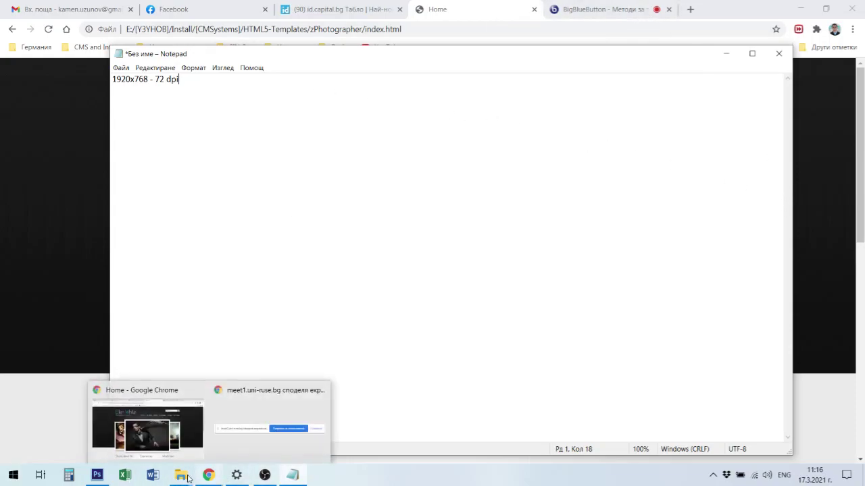
Switch to Photoshop and check the page image's pixel dimensions and resolution in the Image Size settings
click(98, 477)
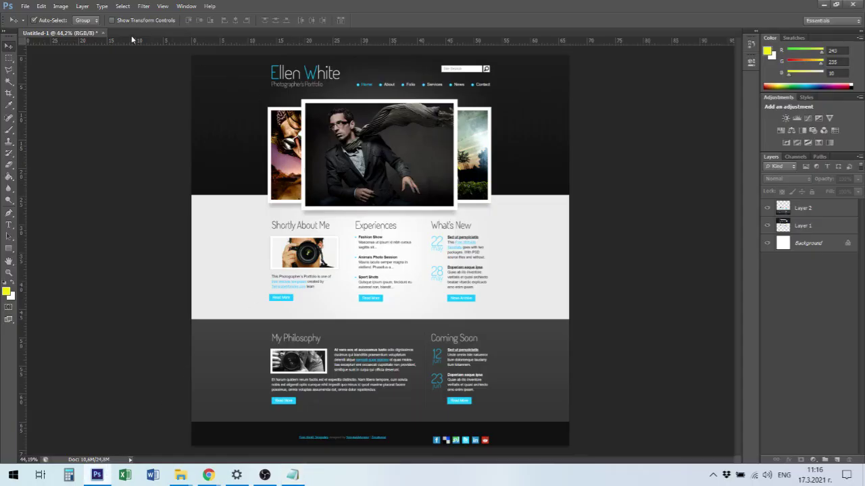
click(60, 6)
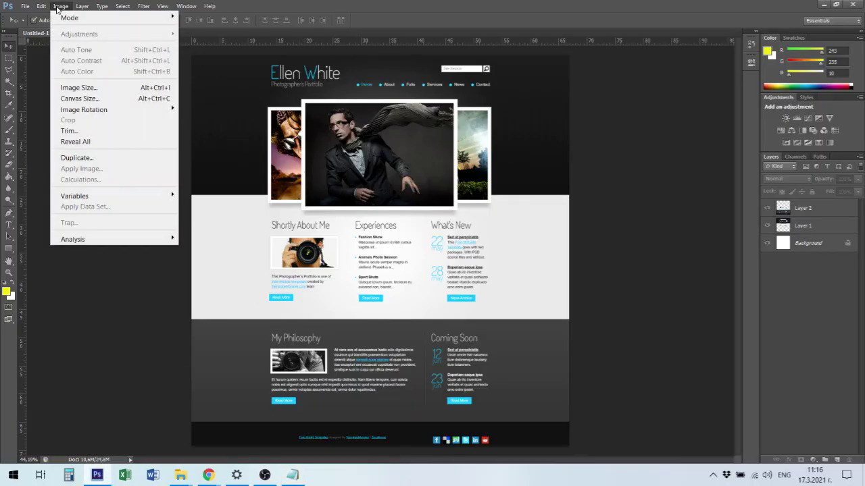
click(95, 87)
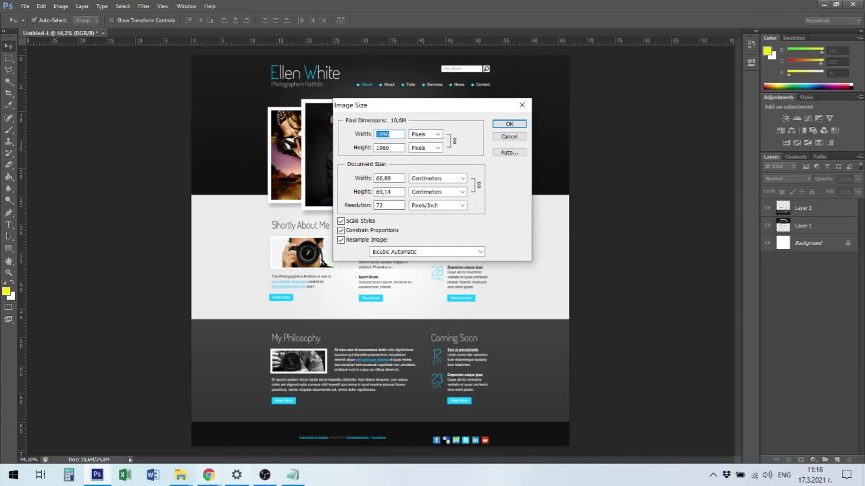
Append "--> 1900x1900 - 72 dpi" to the Notepad note, and cancel the Image Size dialog in Photoshop
click(293, 475)
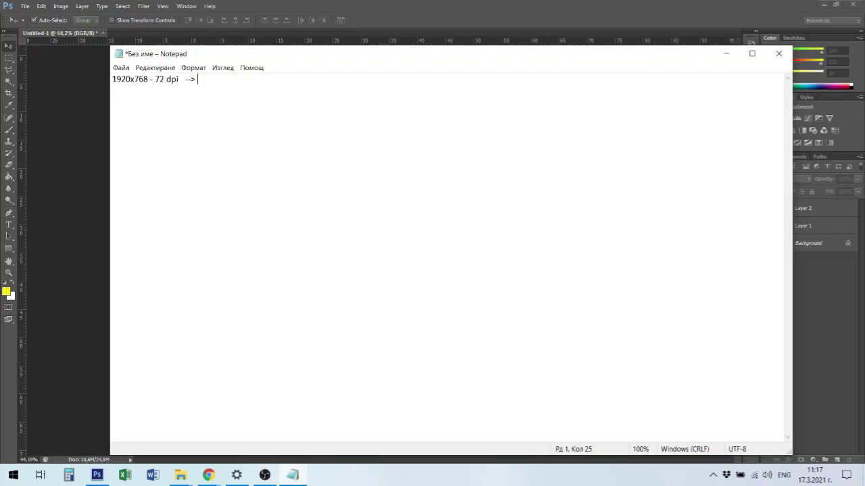
text(900x1900 - 72 dpi)
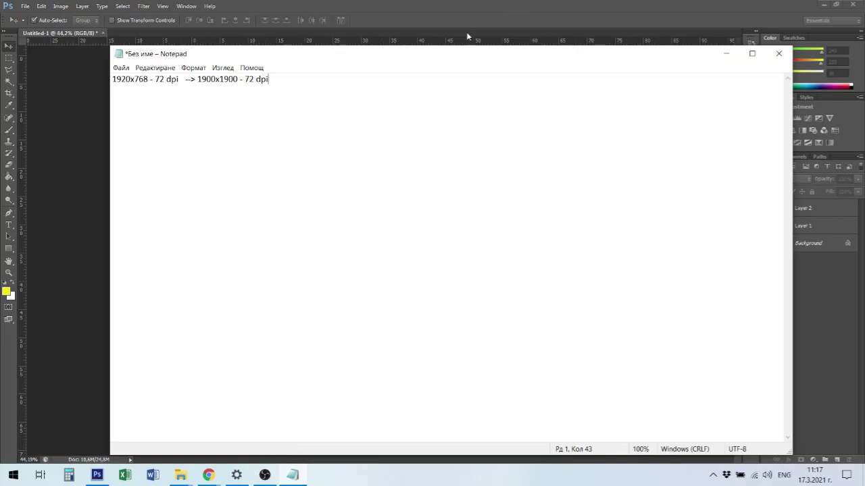
click(455, 4)
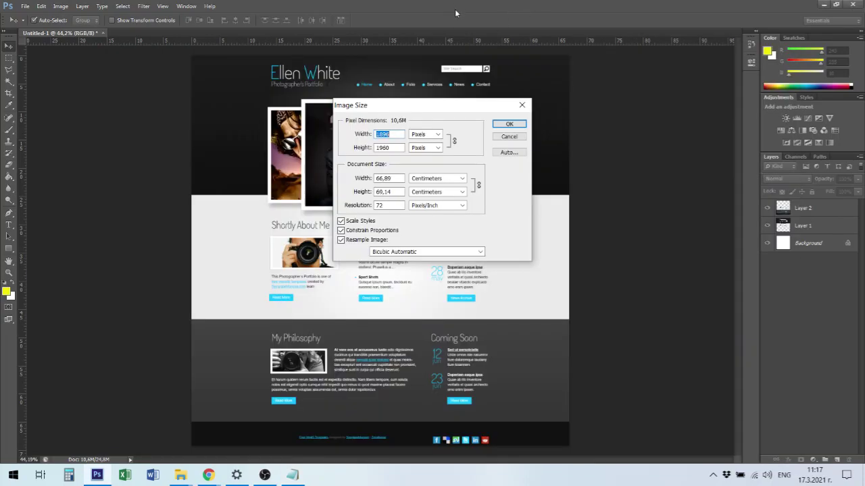
click(508, 137)
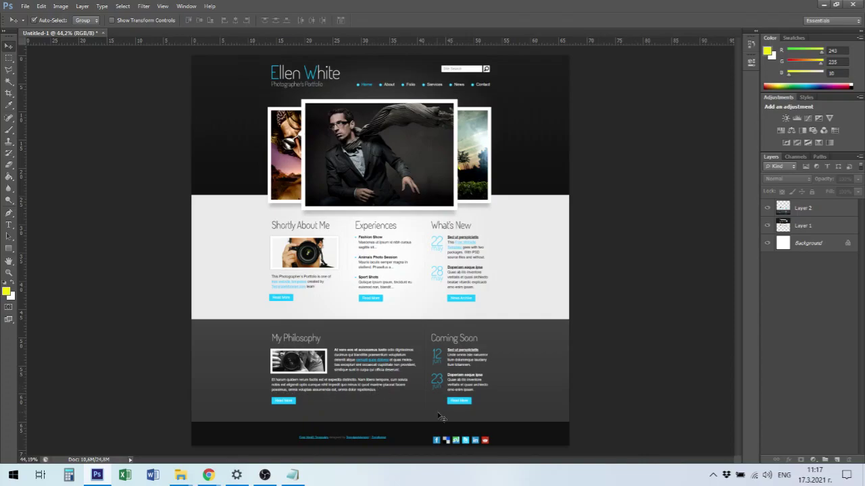
Try a Save for Web export of the page as a JPEG 1000 px wide, and cancel it without saving
click(25, 6)
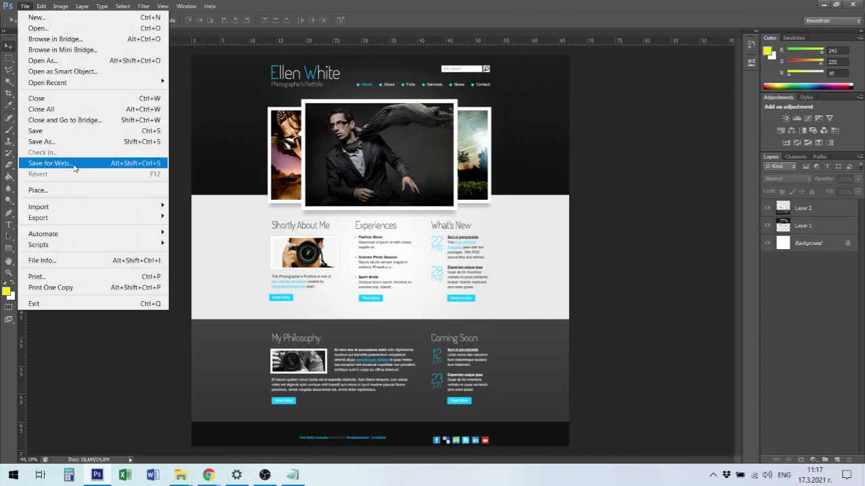
click(73, 163)
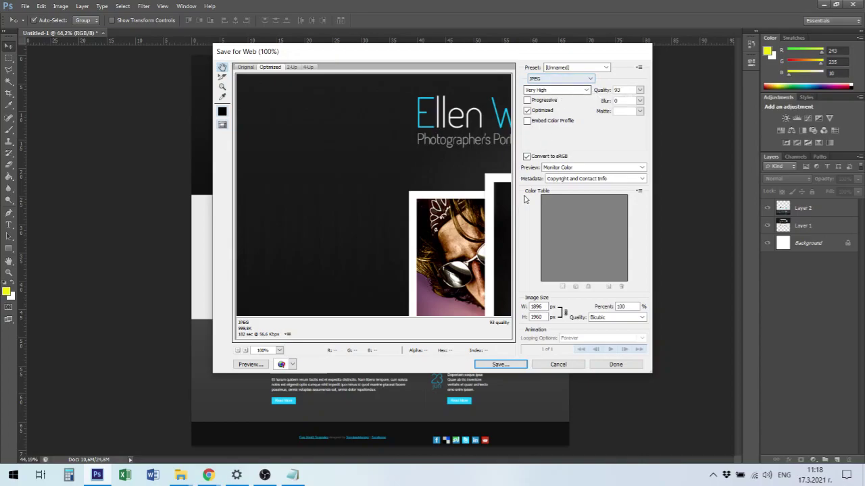
double_click(539, 307)
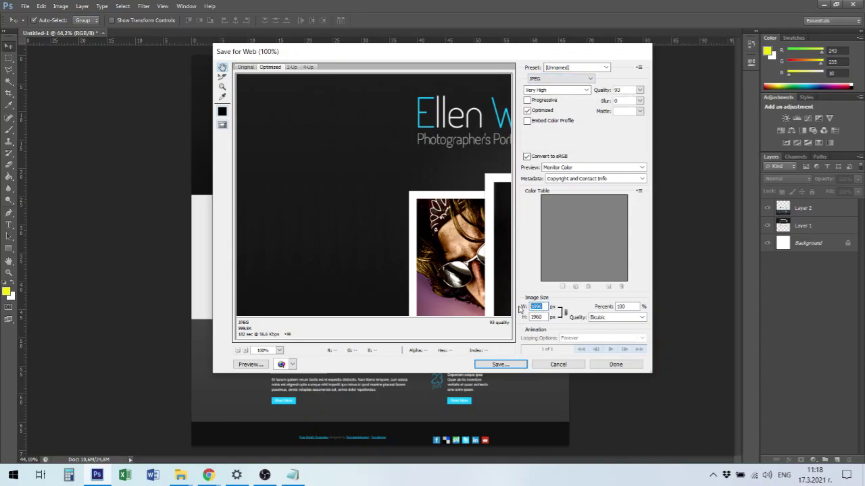
text(1000)
click(541, 317)
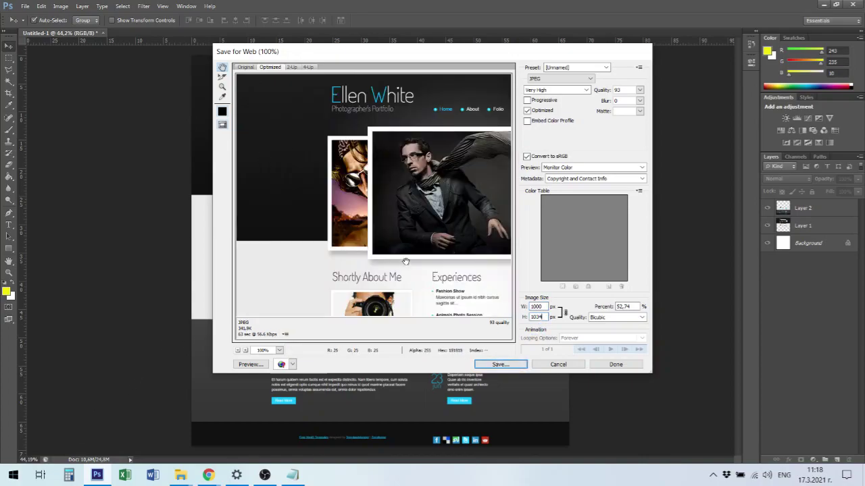
click(499, 365)
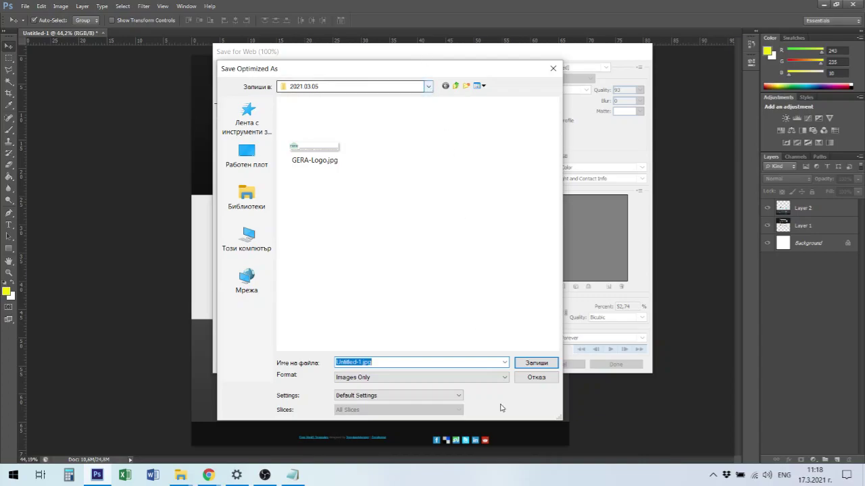
click(535, 378)
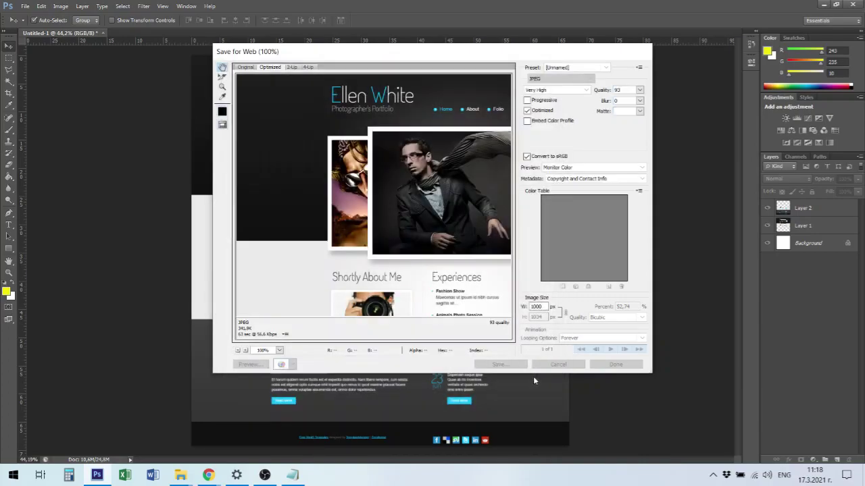
click(558, 365)
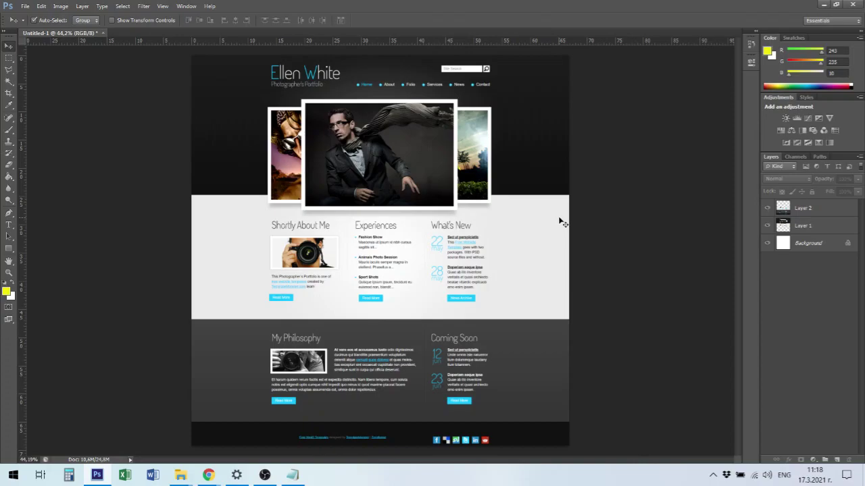
Place two horizontal guides, one just below the photo slider and one between the navigation menu and the slider
drag(246, 42, 234, 217)
drag(330, 212, 382, 242)
click(386, 244)
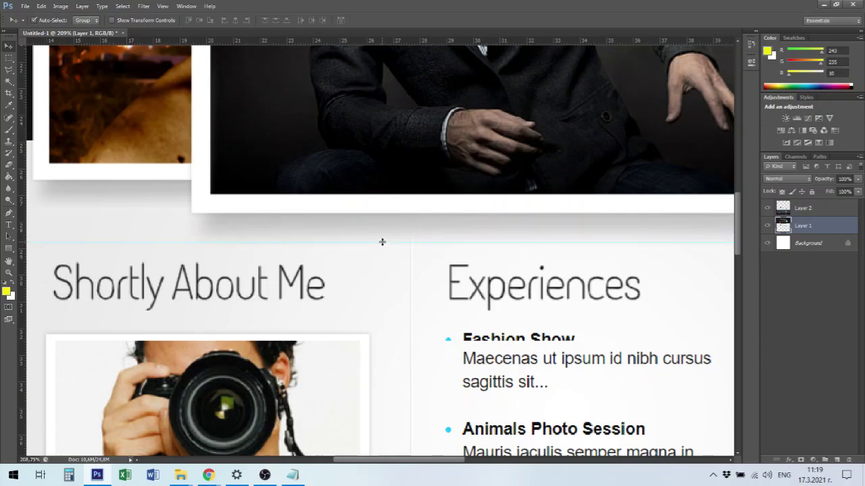
key(ctrl+0)
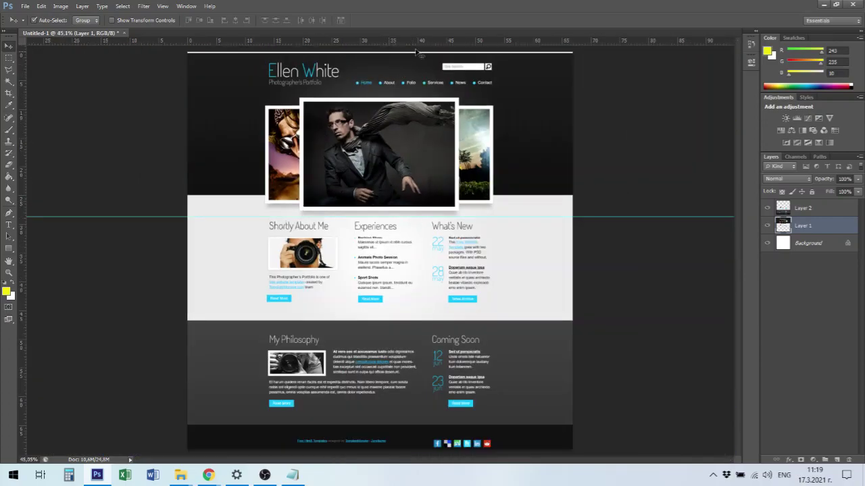
drag(418, 46, 427, 93)
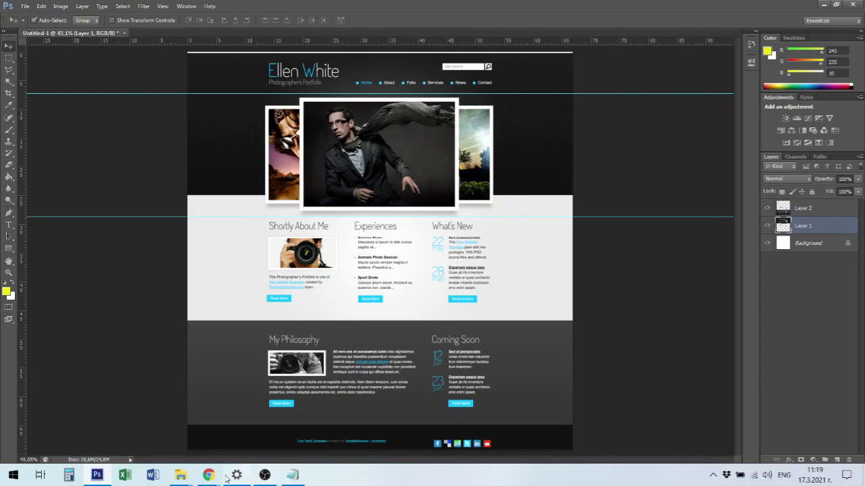
Switch to Chrome and examine the home page's photo slider behaviour and the content sections below it
mouse_move(210, 479)
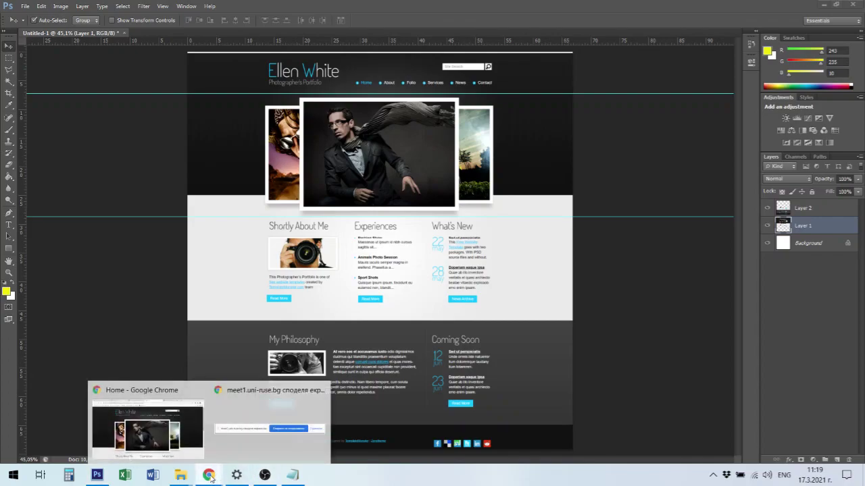
click(192, 431)
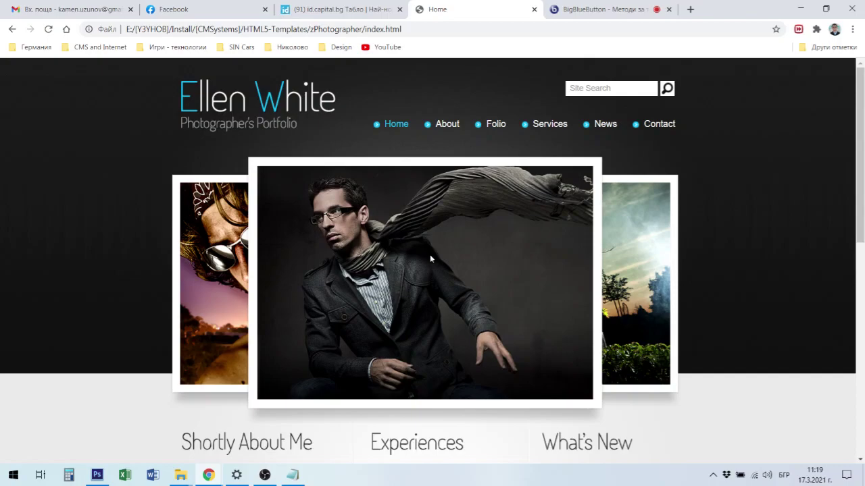
click(662, 267)
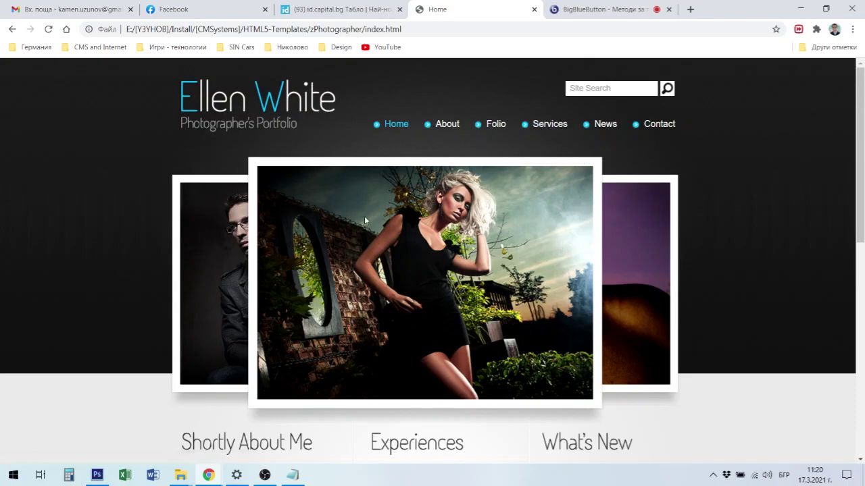
scroll(458, 227, down, 5)
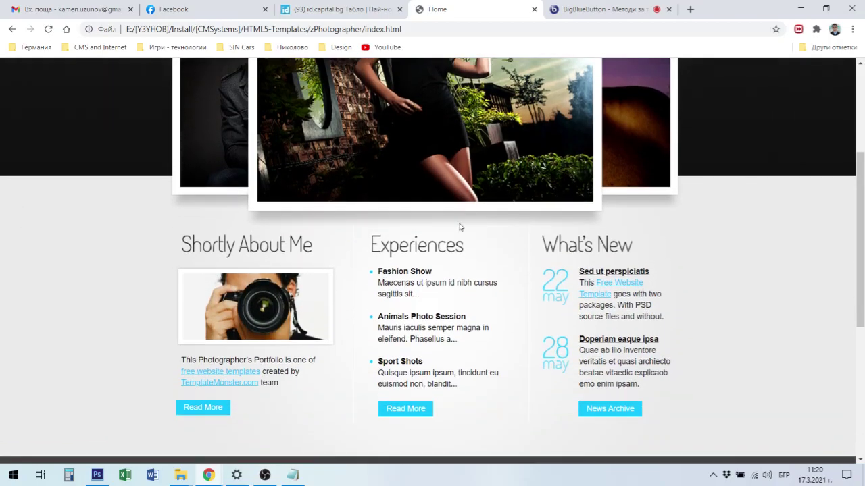
scroll(458, 227, down, 3)
scroll(577, 318, up, 7)
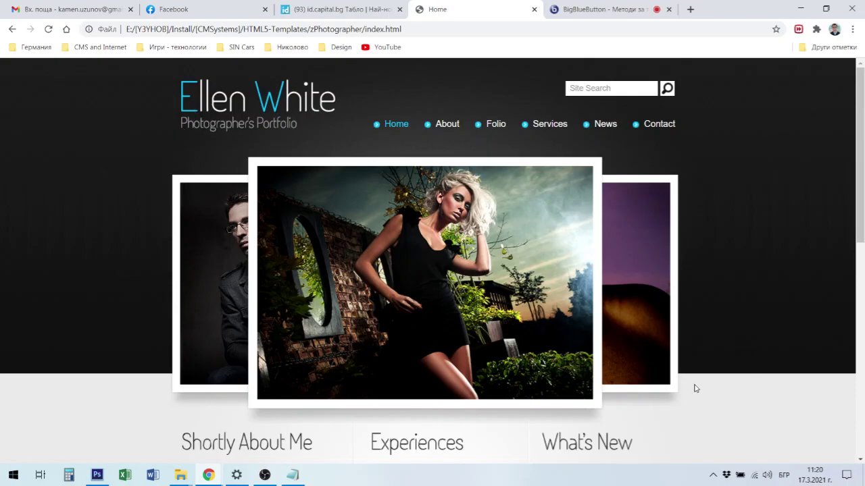
scroll(696, 386, down, 3)
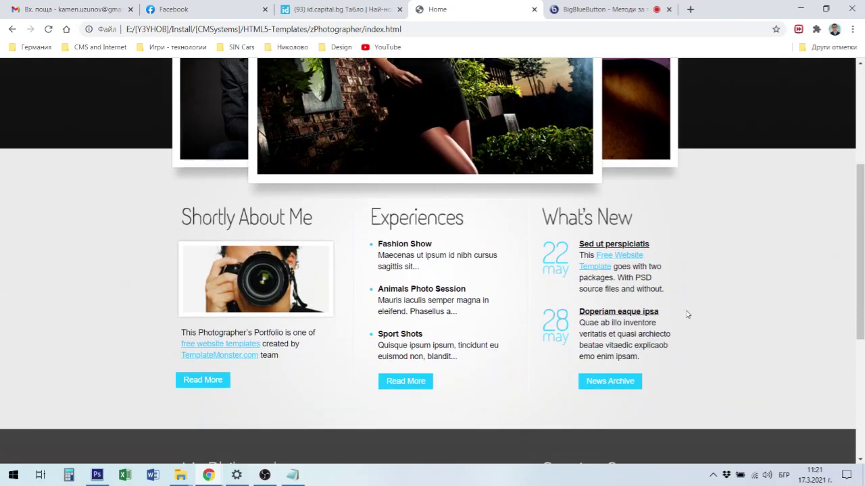
scroll(700, 331, up, 3)
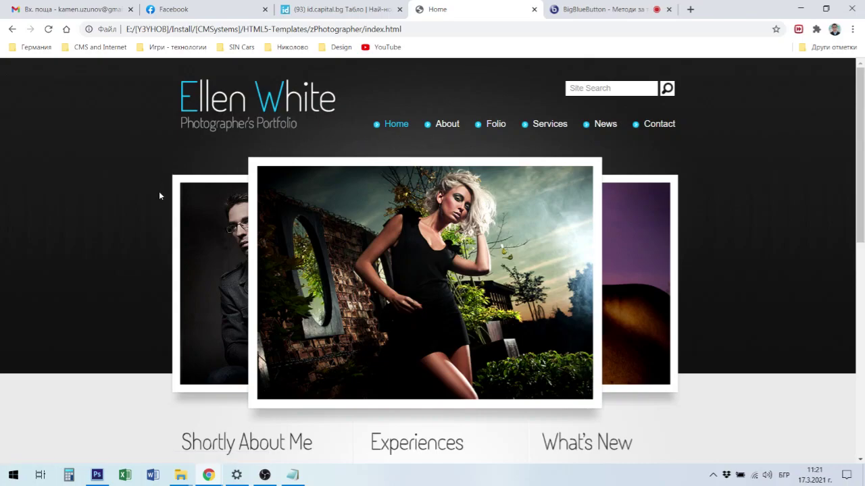
click(645, 270)
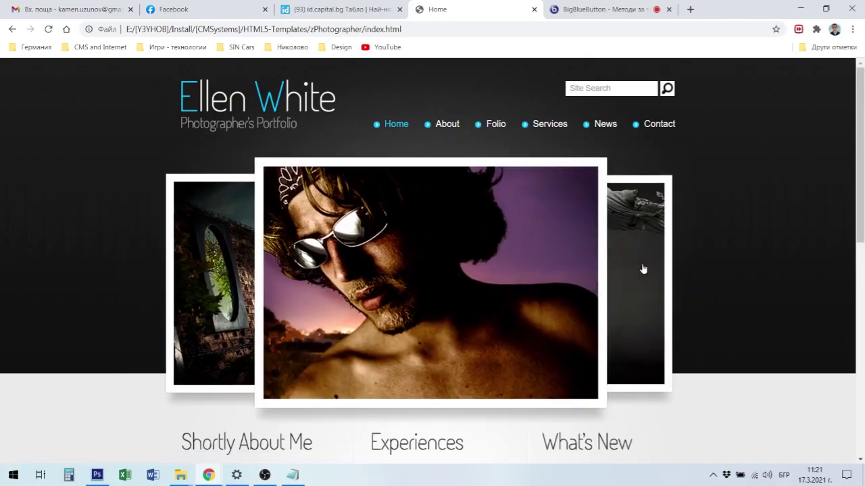
click(622, 271)
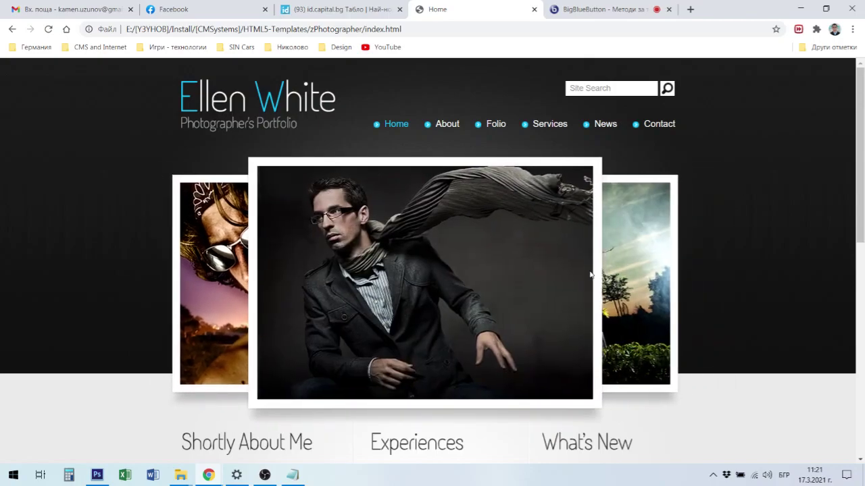
Step the home page's photo slider forward through its photos to examine how the side pictures move to the centre
click(623, 279)
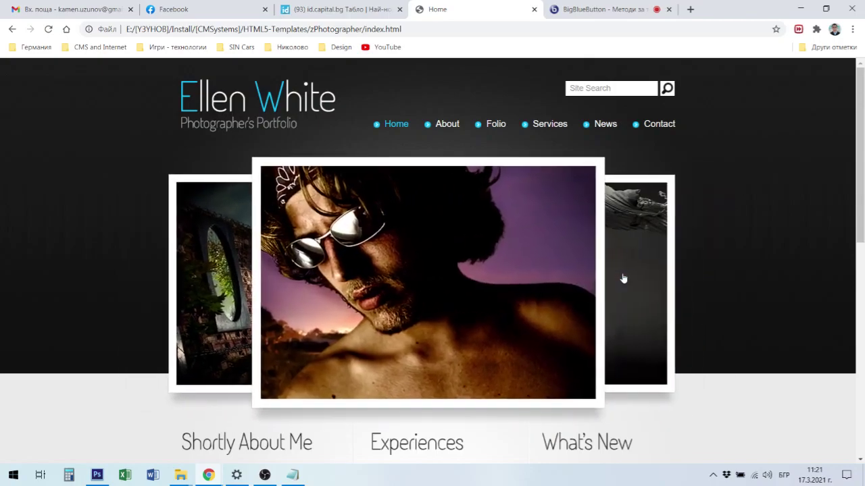
click(623, 279)
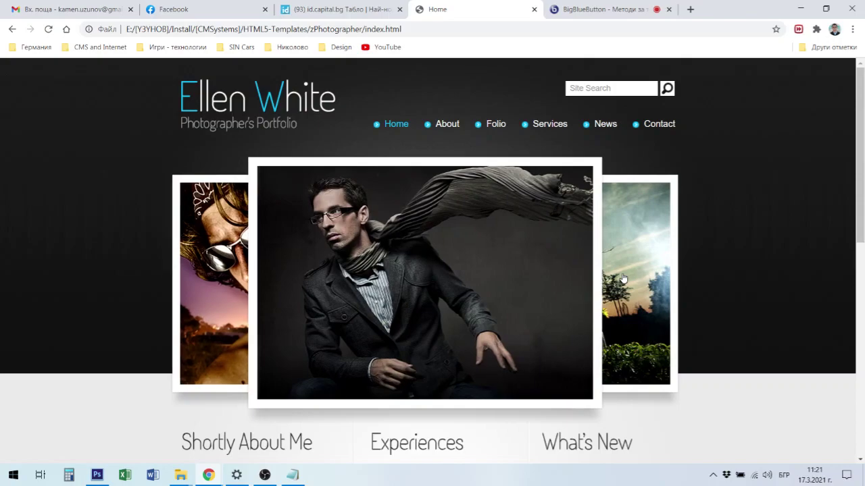
click(623, 279)
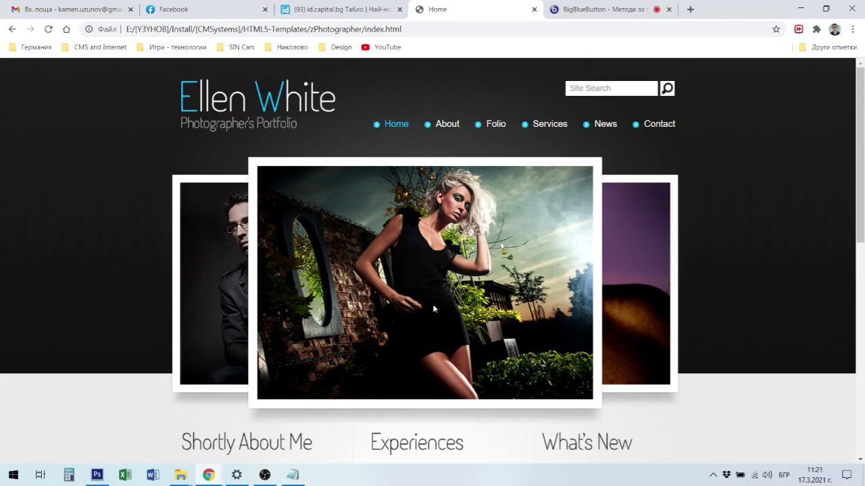
Examine the text and image columns below the slider, the My Philosophy and Coming Soon sections, and the footer's social icons
scroll(434, 309, down, 3)
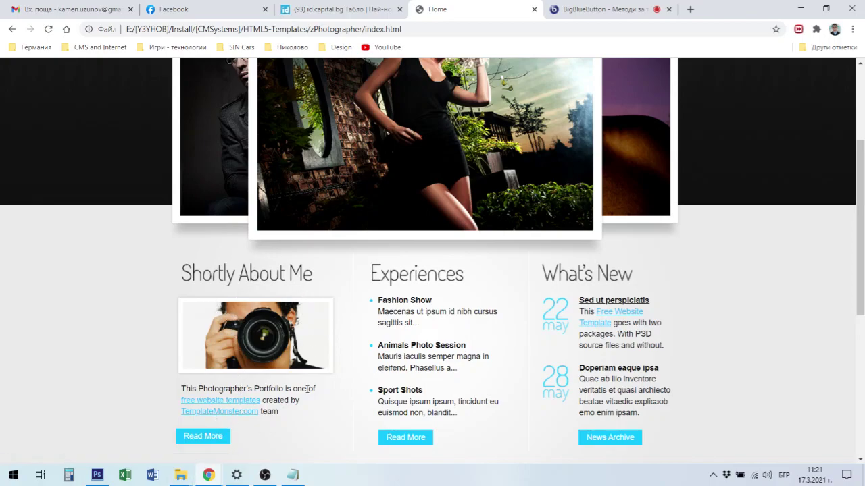
drag(277, 386, 288, 411)
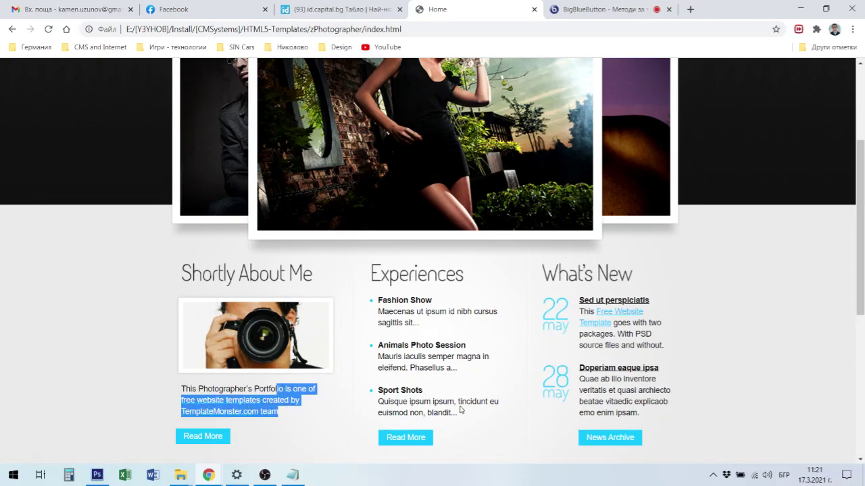
scroll(489, 333, down, 4)
scroll(492, 330, up, 3)
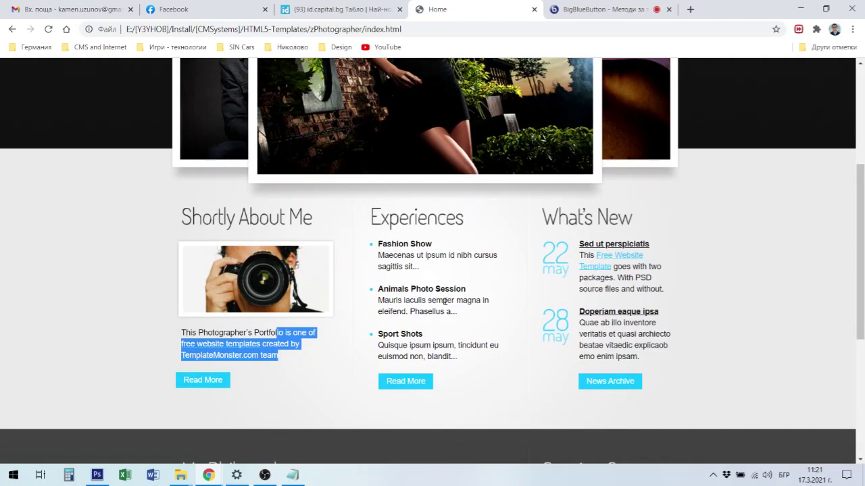
scroll(513, 331, down, 1)
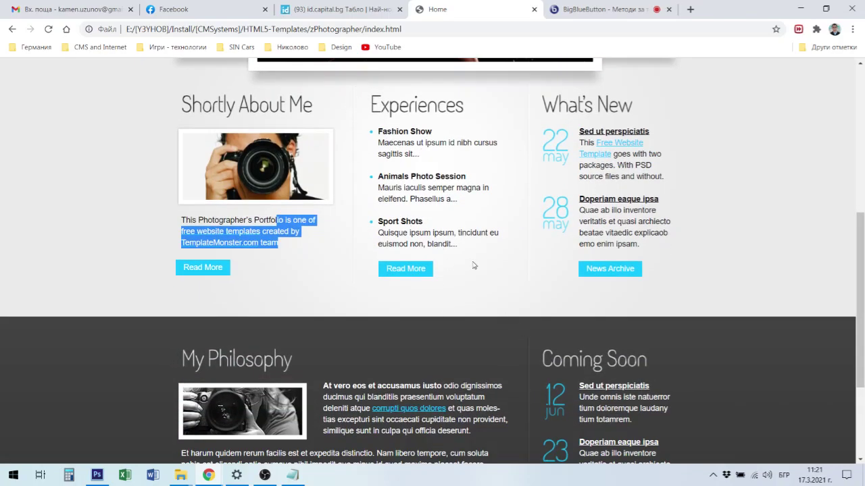
scroll(476, 266, down, 2)
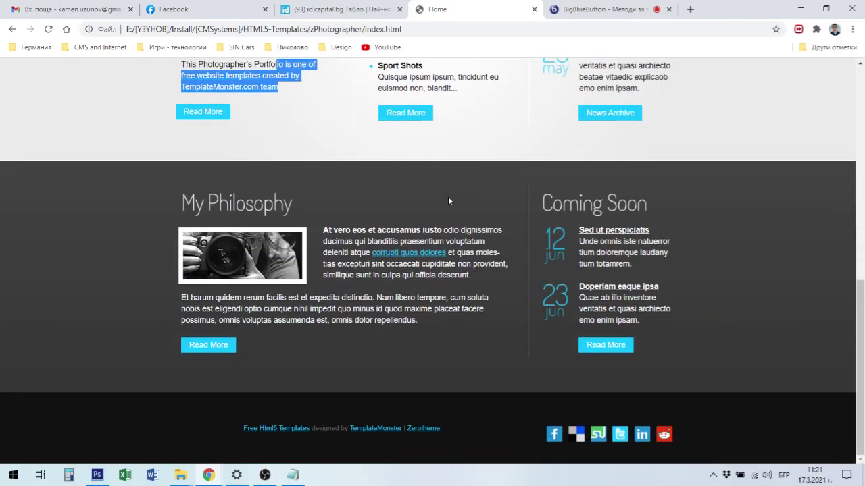
scroll(365, 192, up, 6)
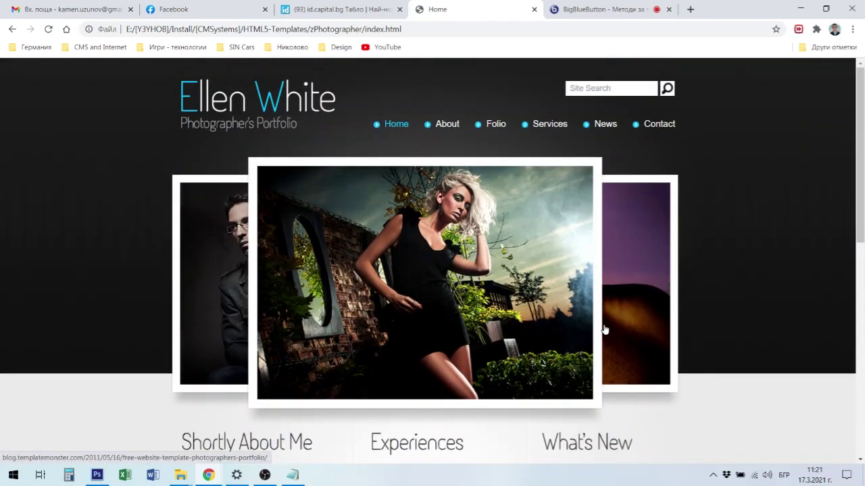
scroll(605, 325, down, 2)
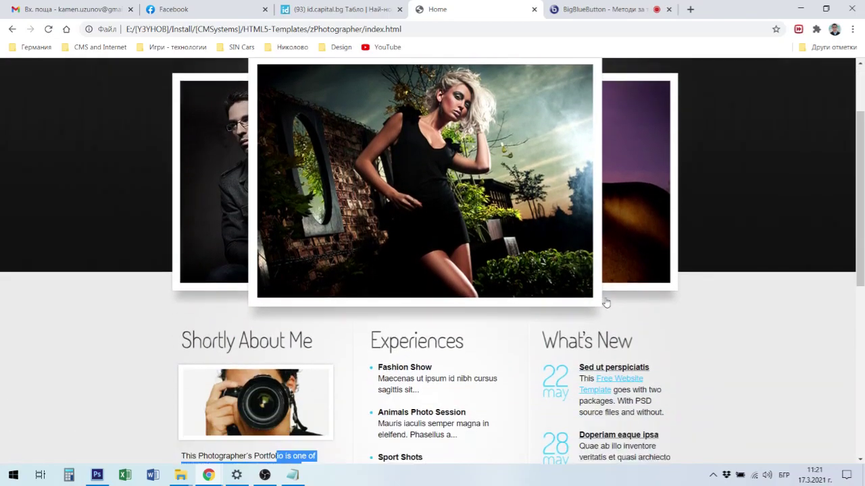
scroll(606, 304, down, 5)
scroll(610, 319, up, 4)
scroll(611, 318, down, 4)
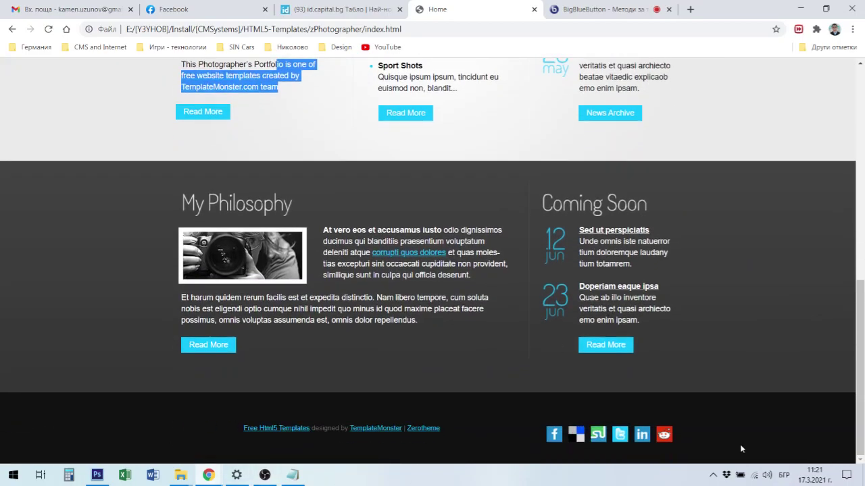
scroll(336, 384, up, 7)
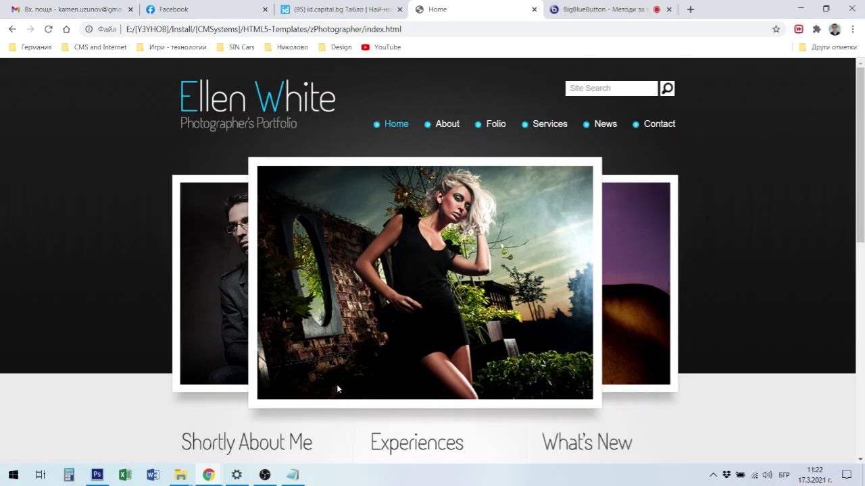
scroll(431, 237, down, 6)
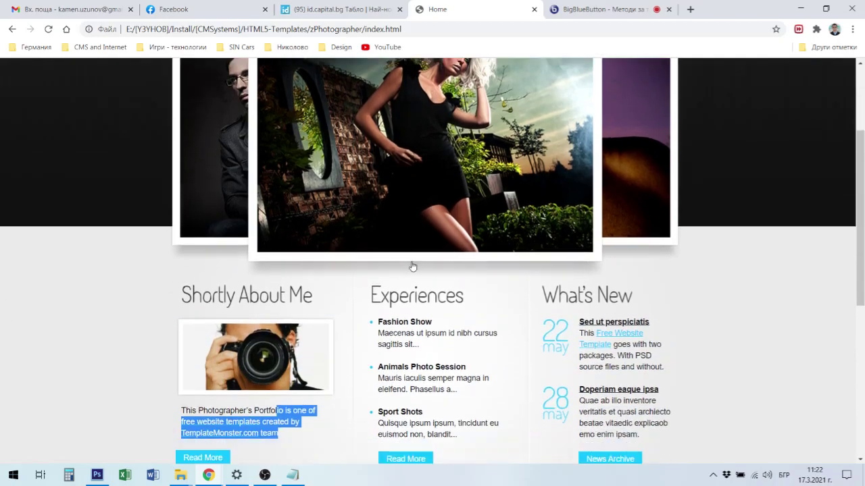
scroll(493, 290, down, 2)
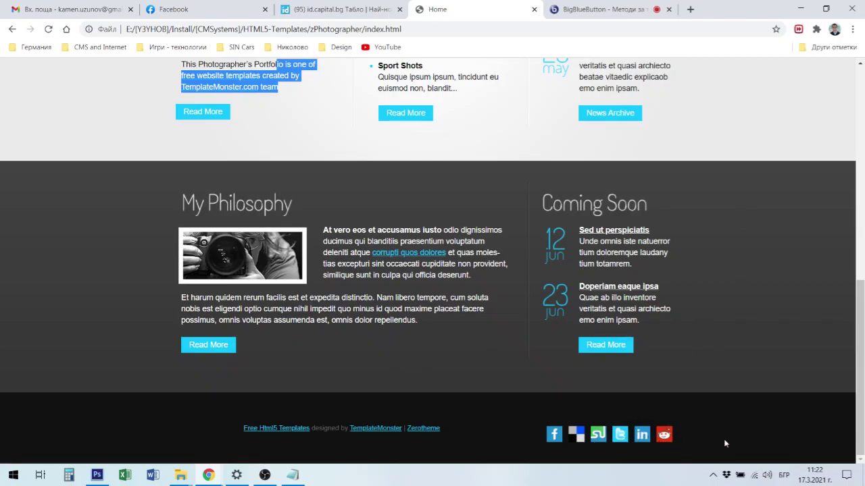
scroll(695, 435, up, 6)
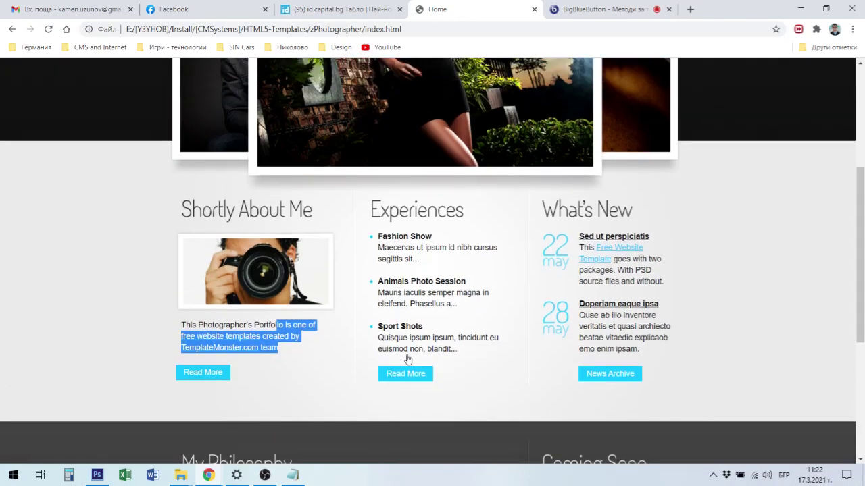
scroll(414, 368, down, 4)
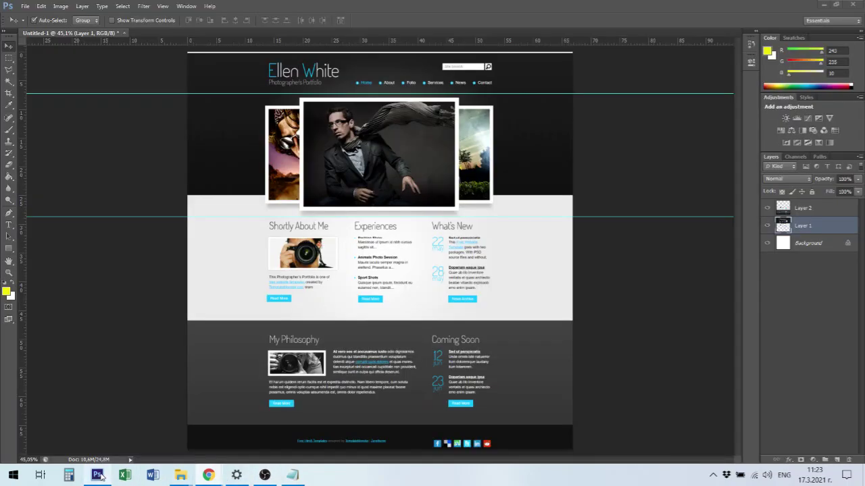
Switch to Photoshop and crop off the thin white strip along the top edge of the page image
click(96, 475)
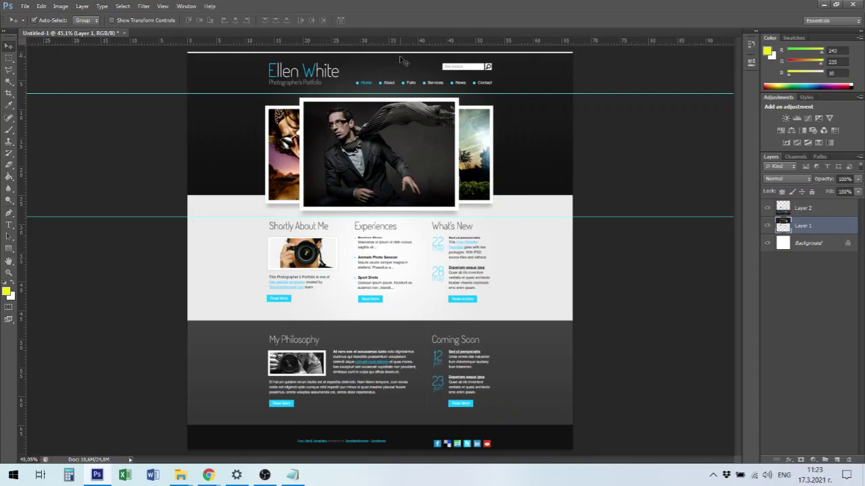
key(c)
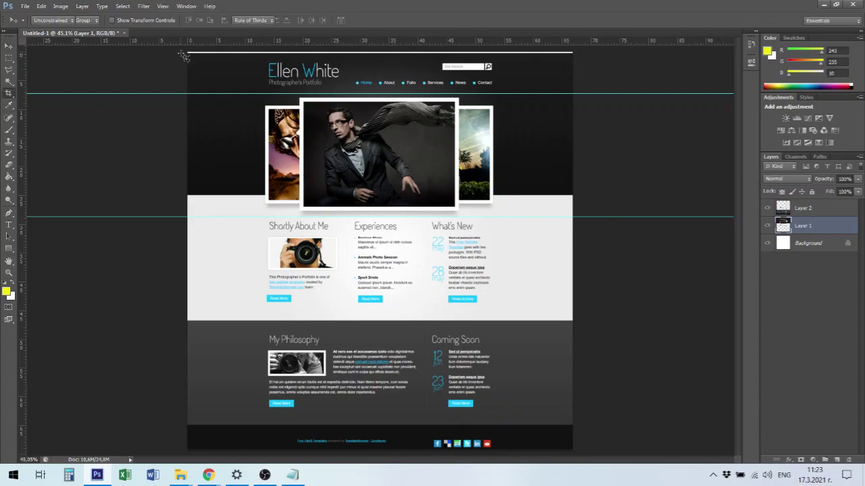
drag(395, 67, 446, 102)
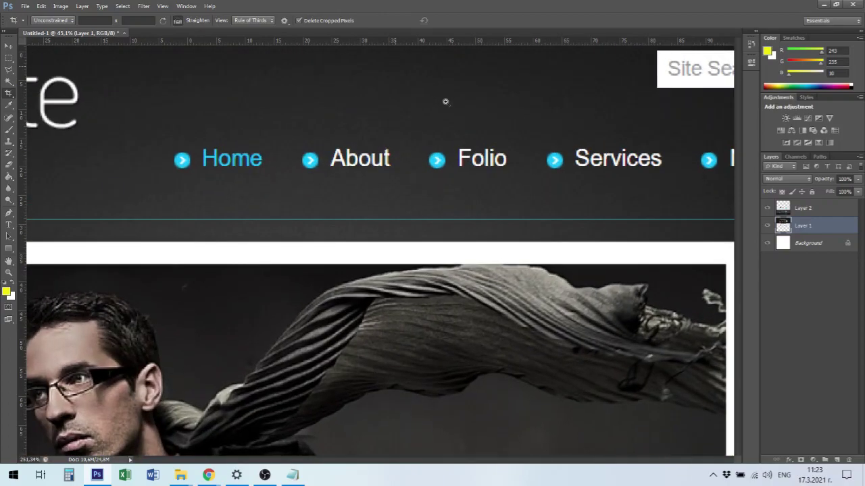
scroll(419, 87, up, 3)
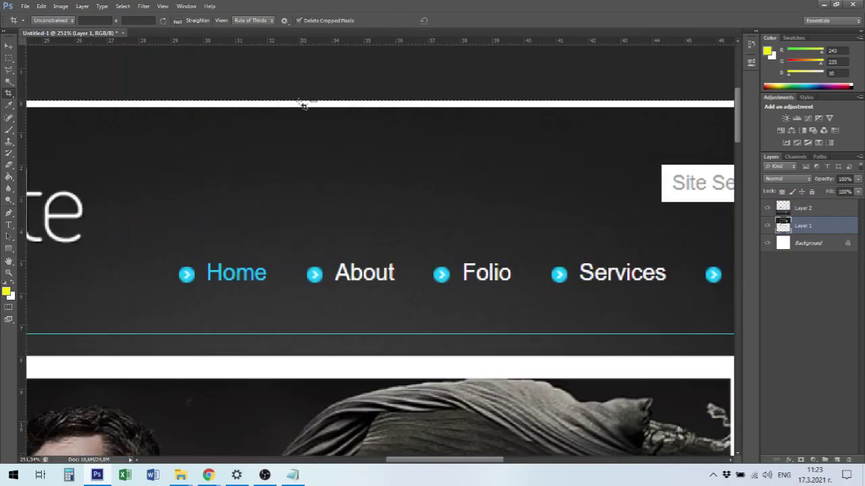
drag(314, 101, 312, 105)
key(Return)
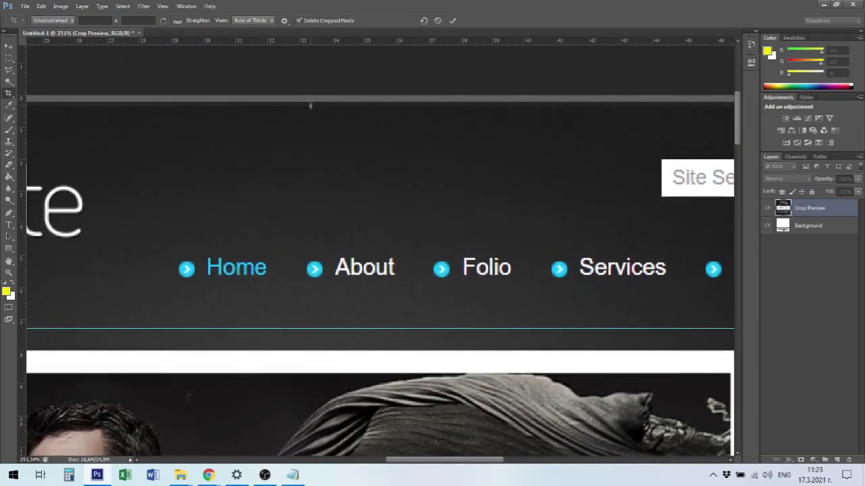
key(ctrl+0)
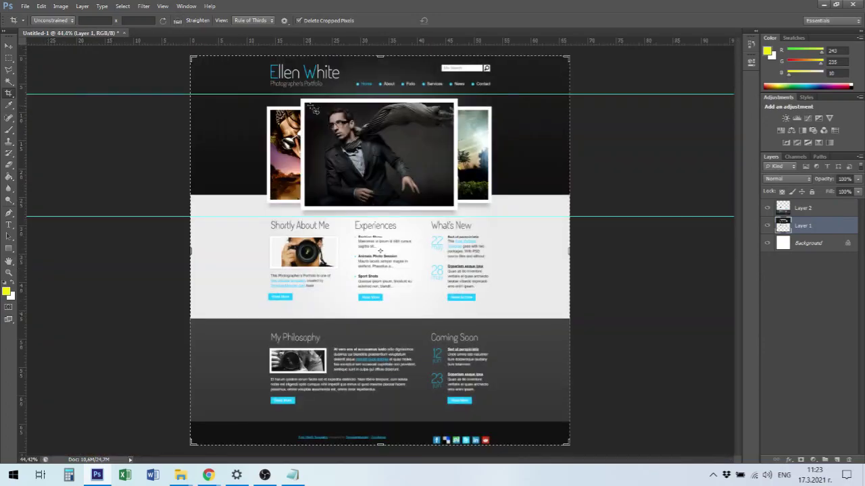
click(9, 46)
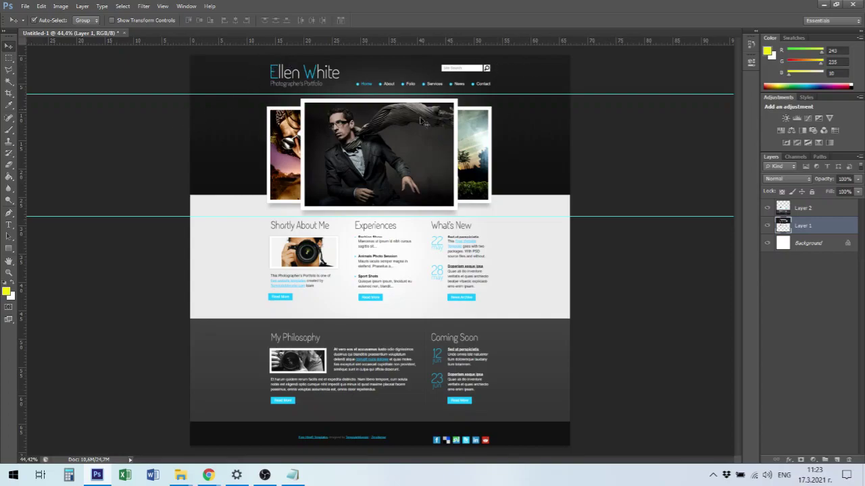
Try cropping both side margins of the page down to the central content column, and cancel the crop
key(c)
drag(193, 251, 229, 250)
drag(534, 252, 496, 251)
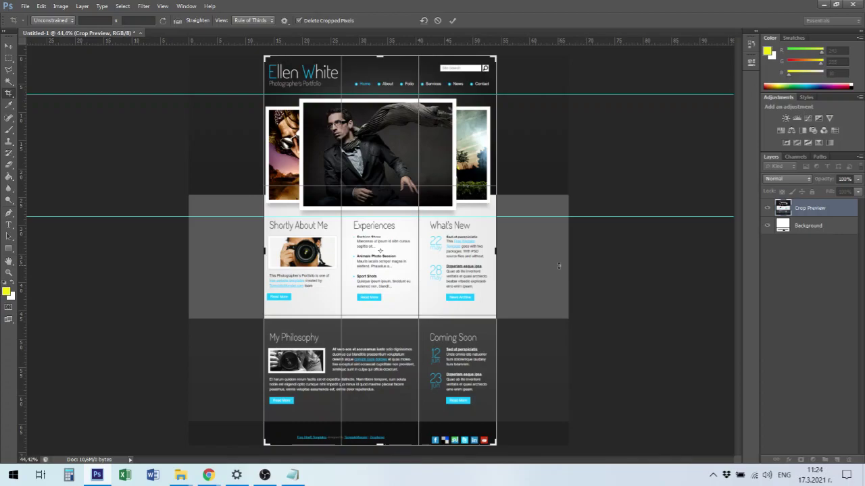
key(Escape)
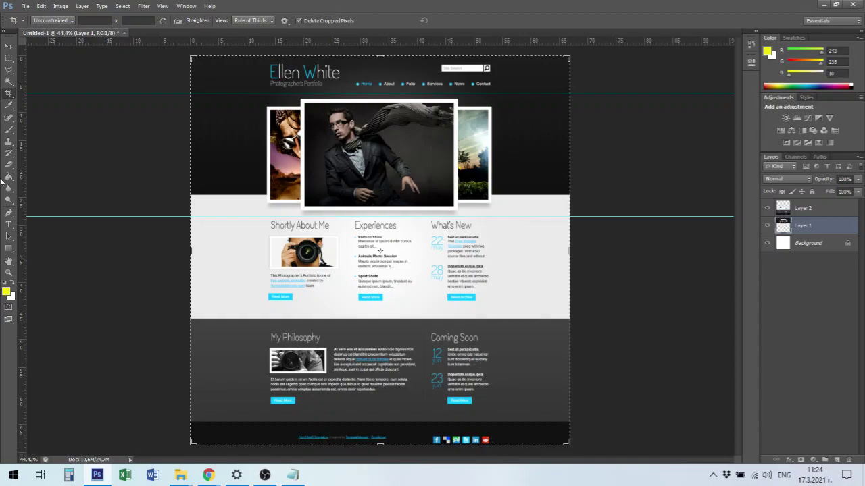
click(9, 46)
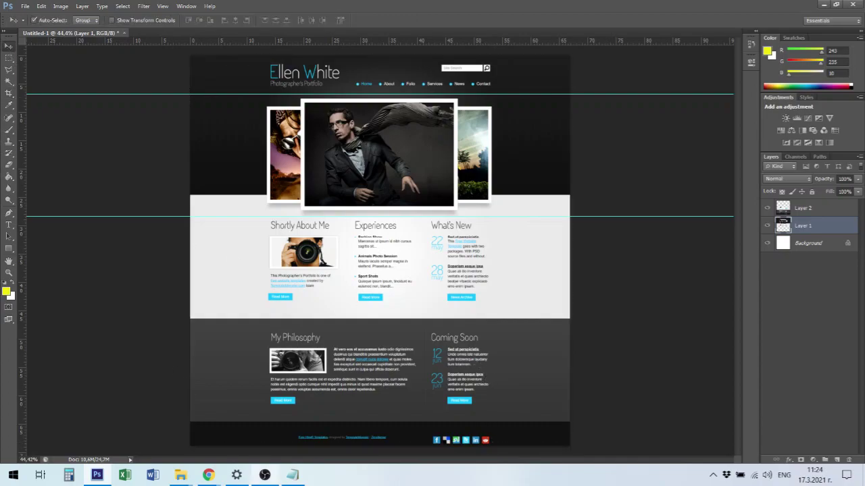
mouse_move(282, 473)
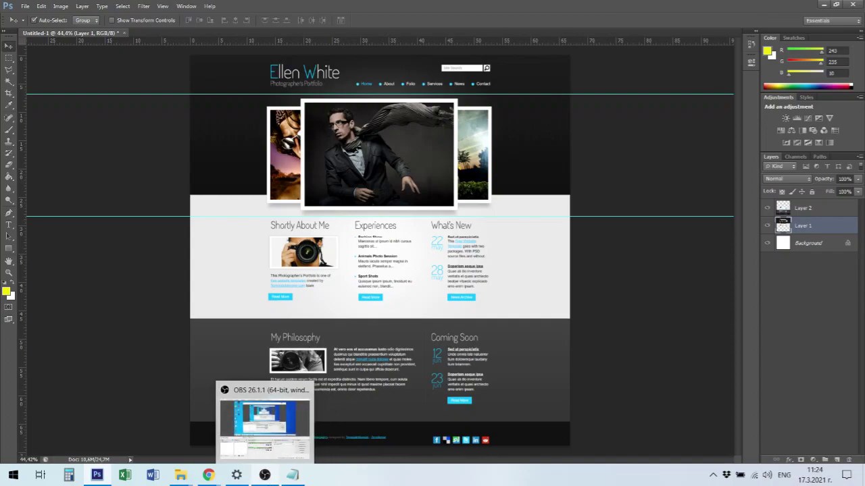
mouse_move(223, 475)
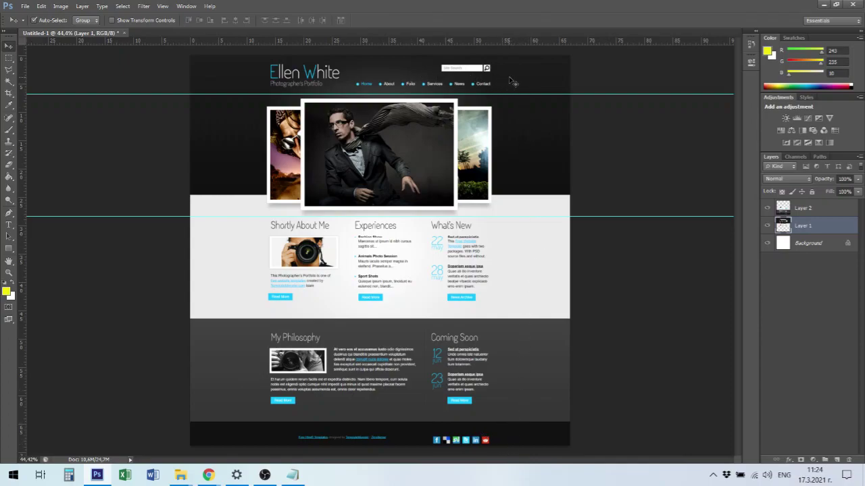
Flatten the image into a single Background layer and duplicate that layer within the same document
click(811, 211)
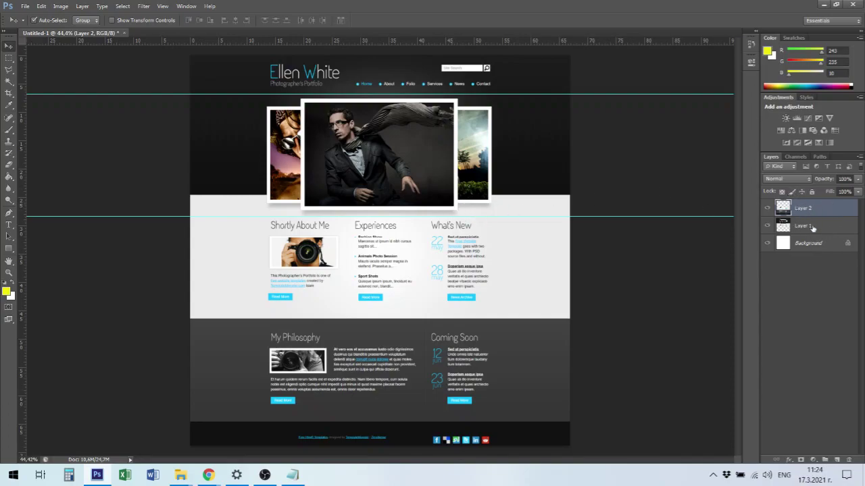
click(82, 7)
click(116, 369)
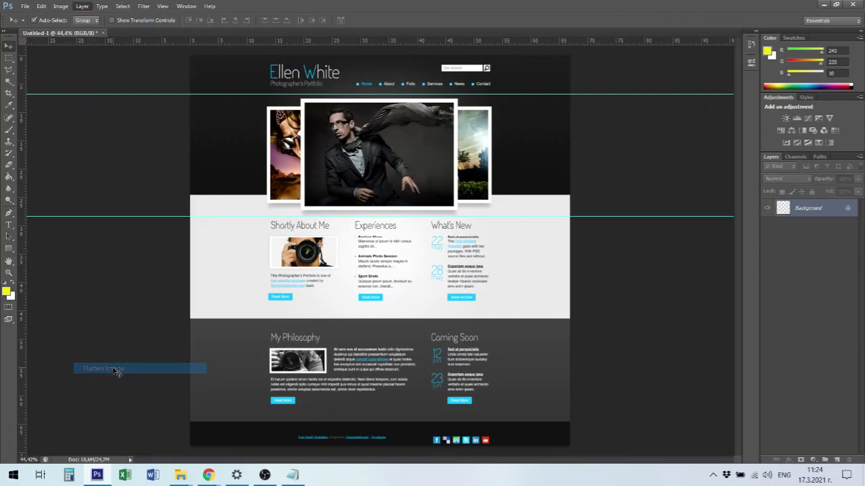
right_click(816, 210)
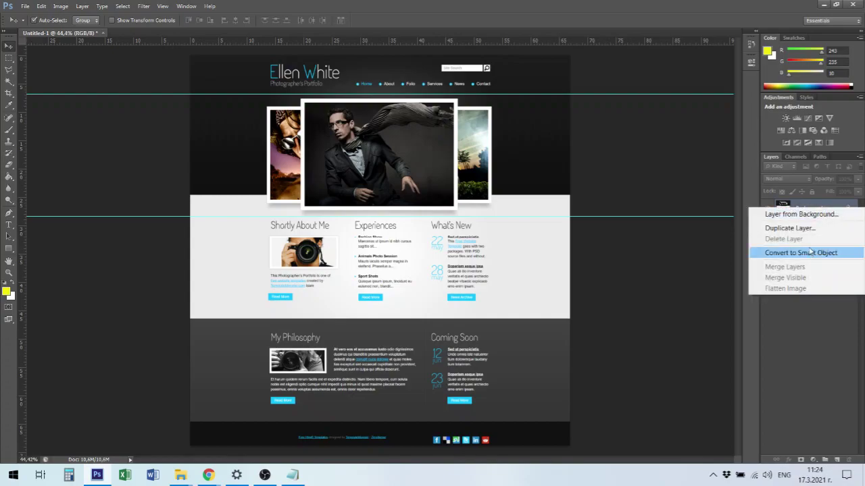
click(789, 228)
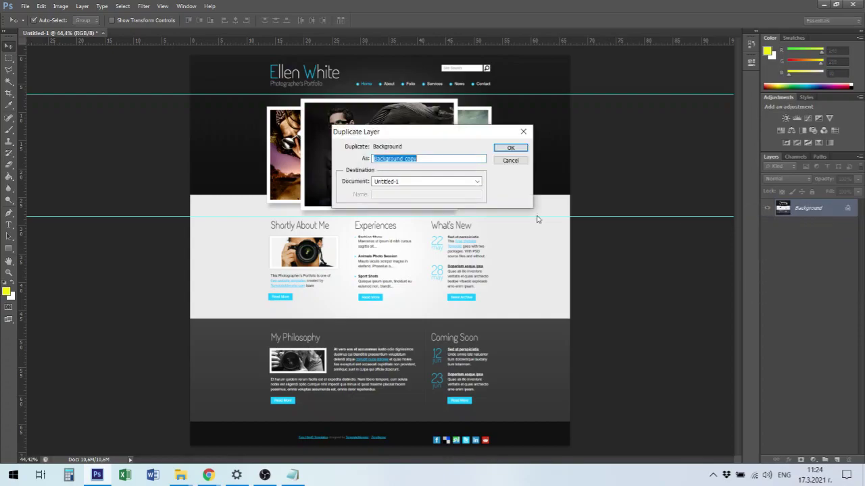
click(510, 148)
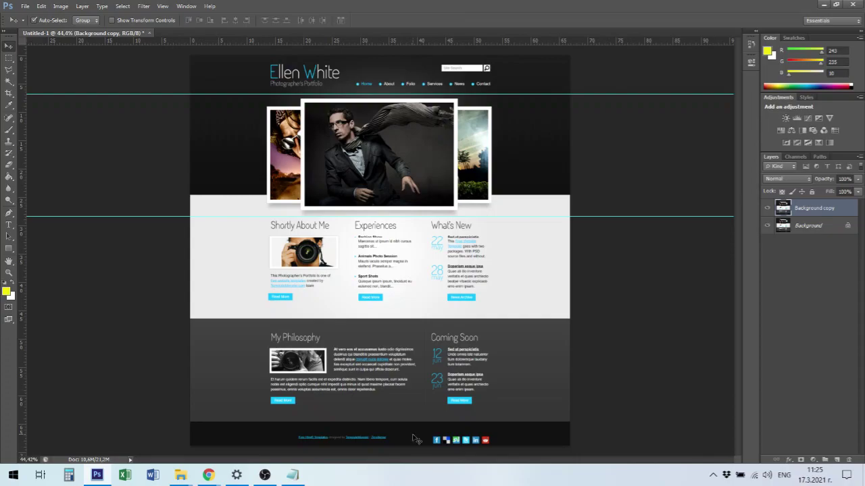
Select the row of six social media icons in the page footer with a rectangular marquee
scroll(415, 438, up, 5)
drag(415, 427, 401, 255)
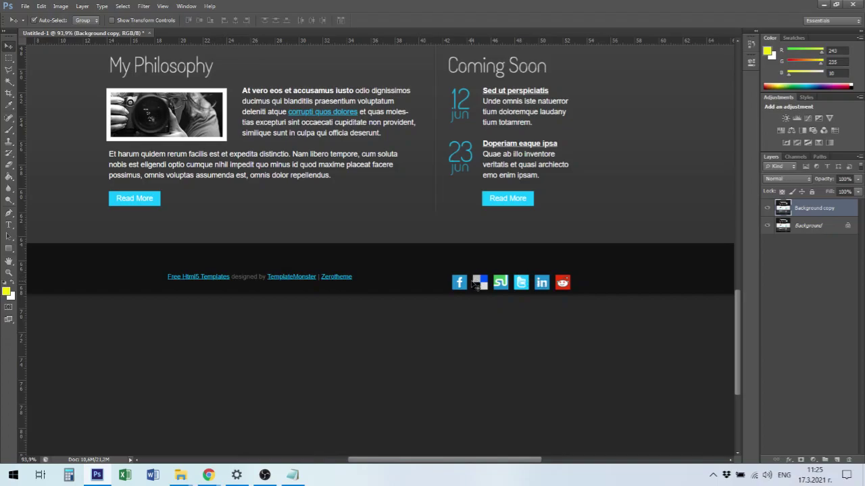
key(m)
drag(447, 272, 574, 292)
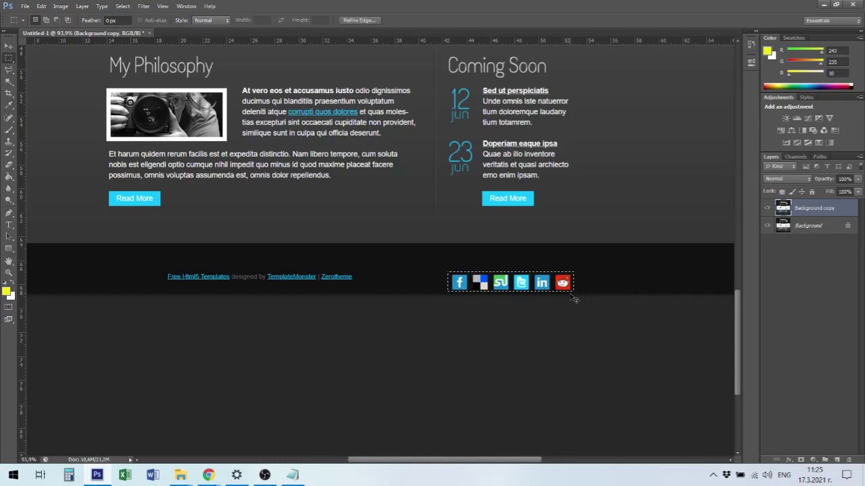
Cut the selected social media icons out of the Background copy layer and hide the Background layer
click(571, 296)
click(767, 226)
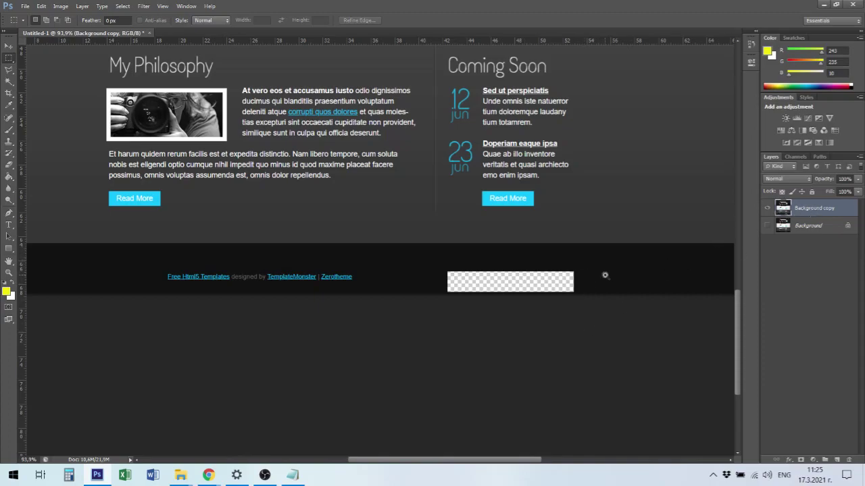
Cover the transparent hole in the footer by stretching a thin strip of the black area above it over the gap, and deselect
ctrl+click(582, 275)
ctrl+click(533, 278)
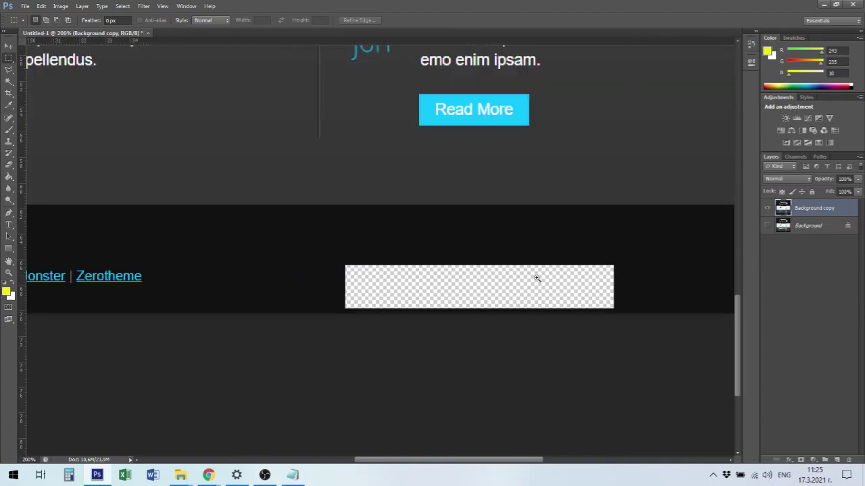
ctrl+click(537, 278)
drag(627, 282, 546, 267)
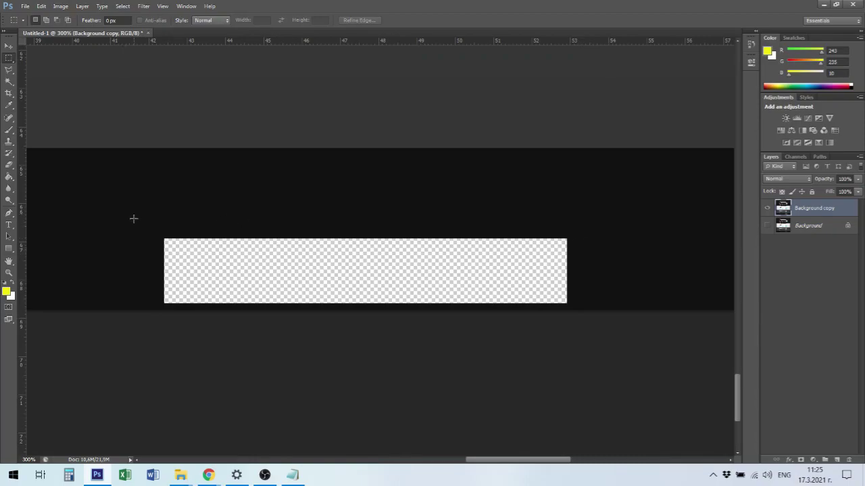
drag(163, 225, 566, 223)
key(ctrl+t)
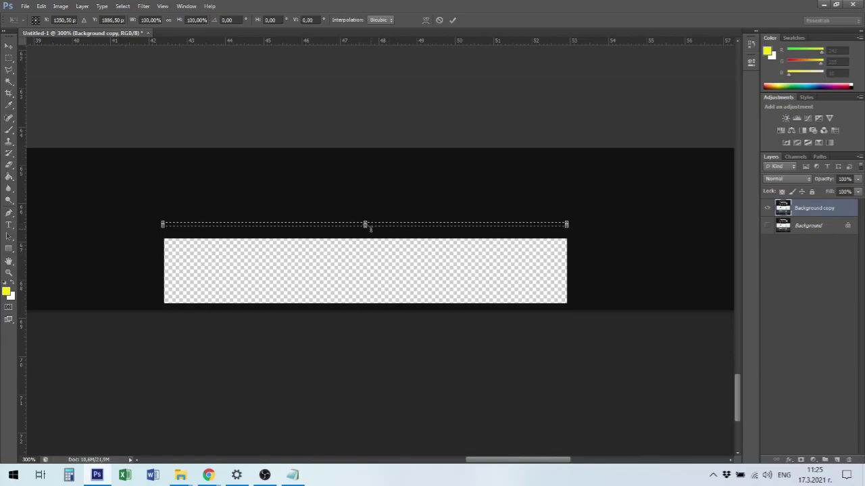
drag(370, 229, 376, 304)
drag(566, 263, 576, 263)
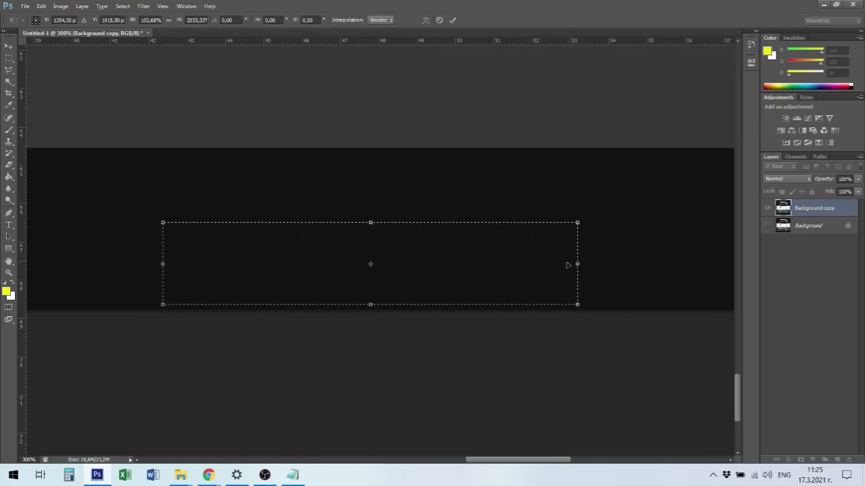
drag(163, 264, 155, 264)
key(Return)
key(ctrl+d)
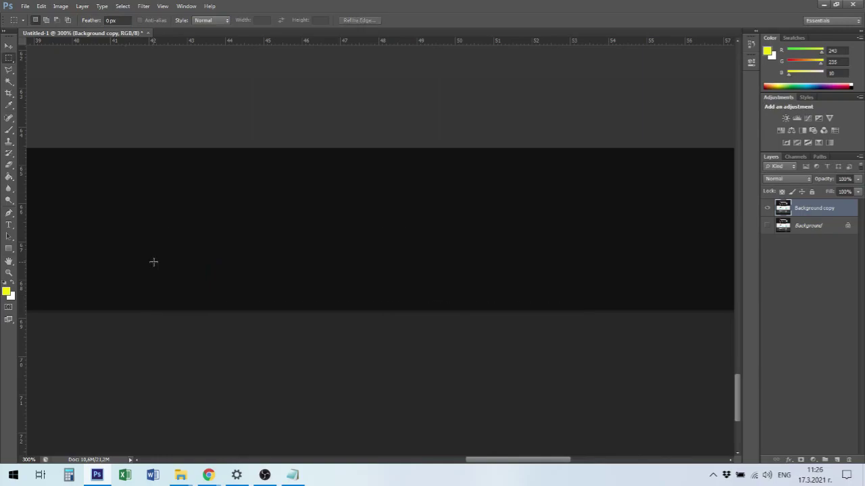
Paste the six social media icons as a separate layer and move them to the Coming Soon side of the footer
key(ctrl+v)
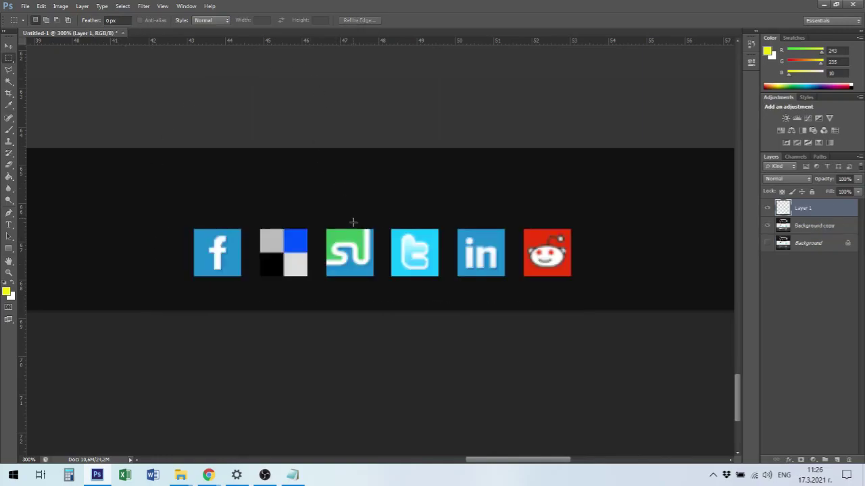
key(v)
drag(419, 255, 455, 233)
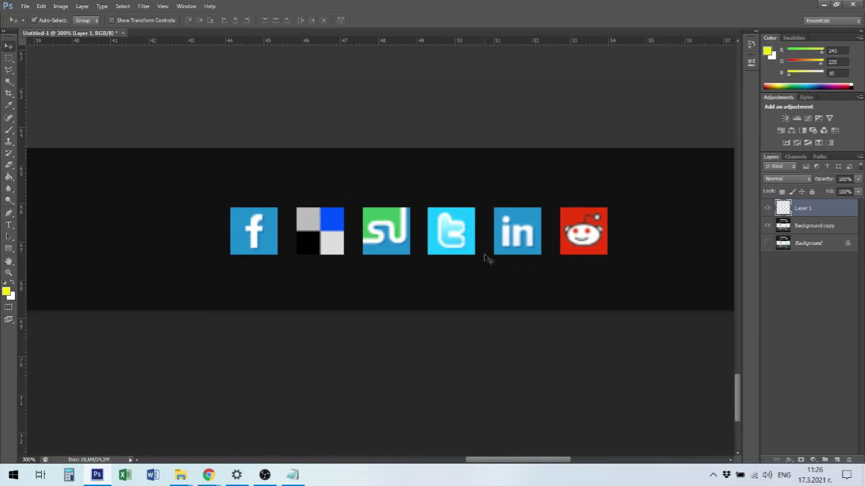
key(ctrl+0)
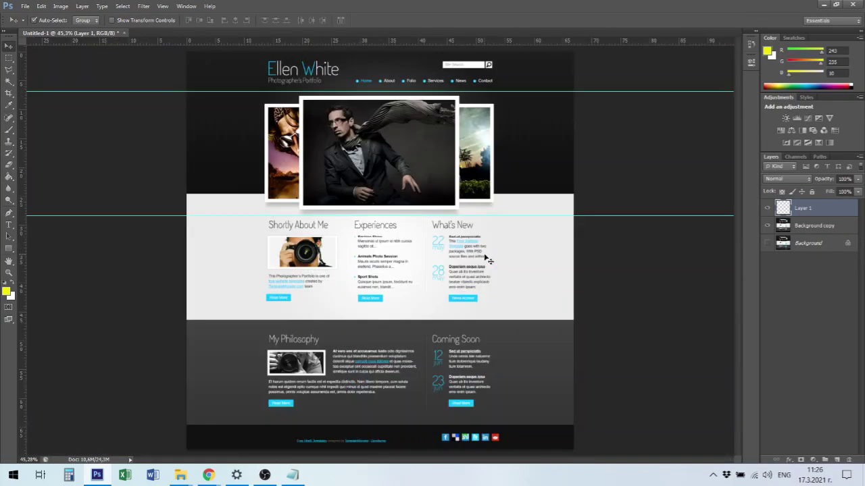
drag(475, 445, 470, 438)
drag(469, 438, 466, 437)
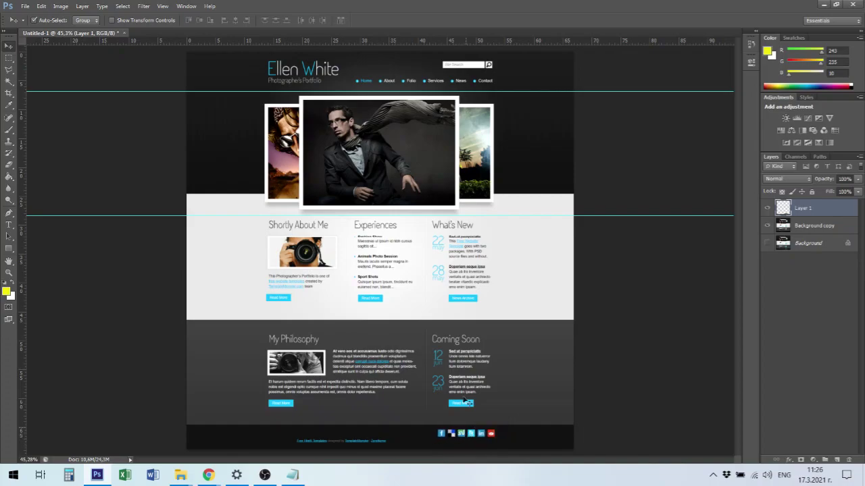
Select the footer credits line with a rectangular marquee and cut it from the Background copy layer
drag(347, 438, 401, 396)
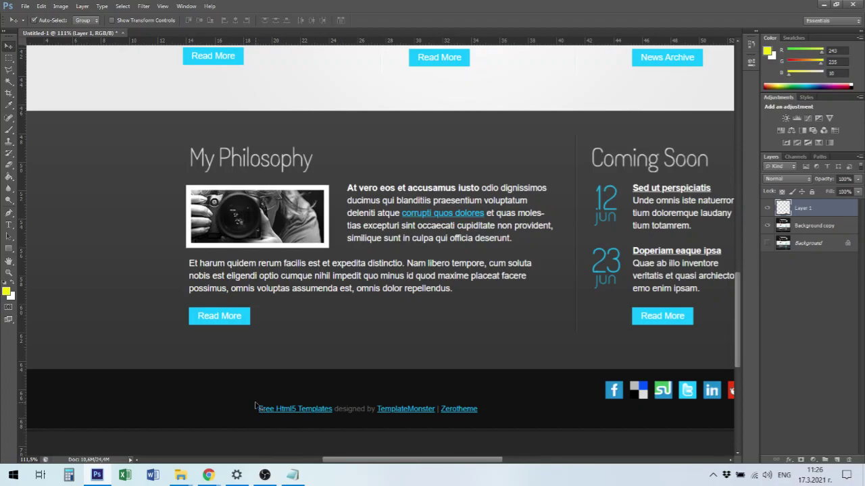
key(m)
drag(256, 403, 483, 416)
key(ctrl+x)
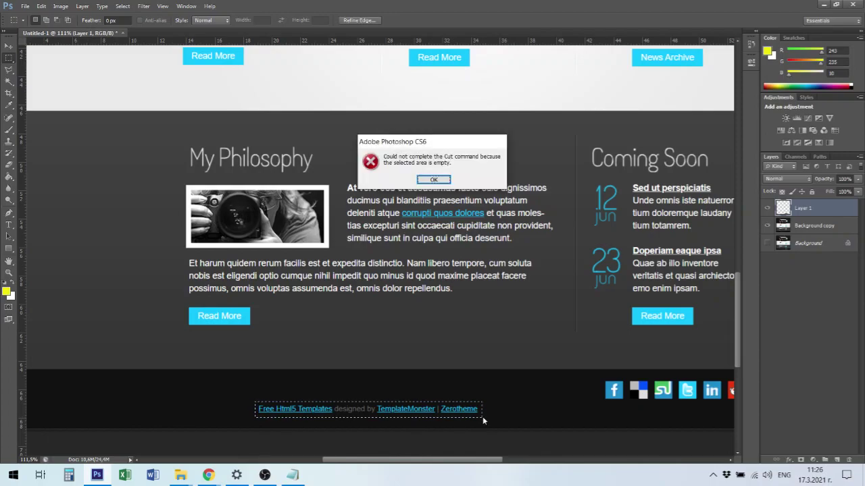
click(439, 180)
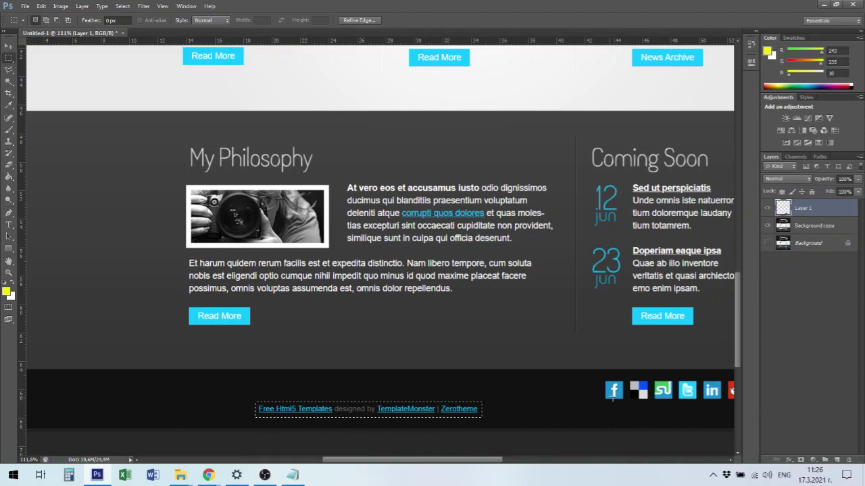
click(802, 228)
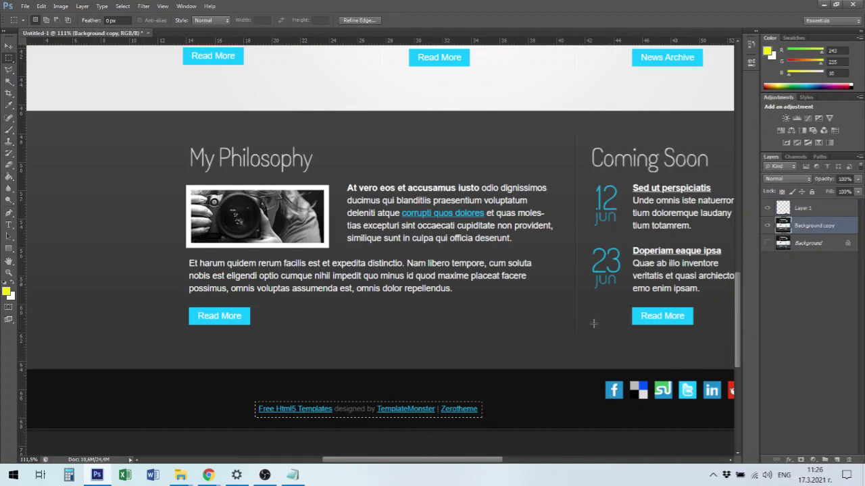
mouse_move(305, 476)
key(ctrl+x)
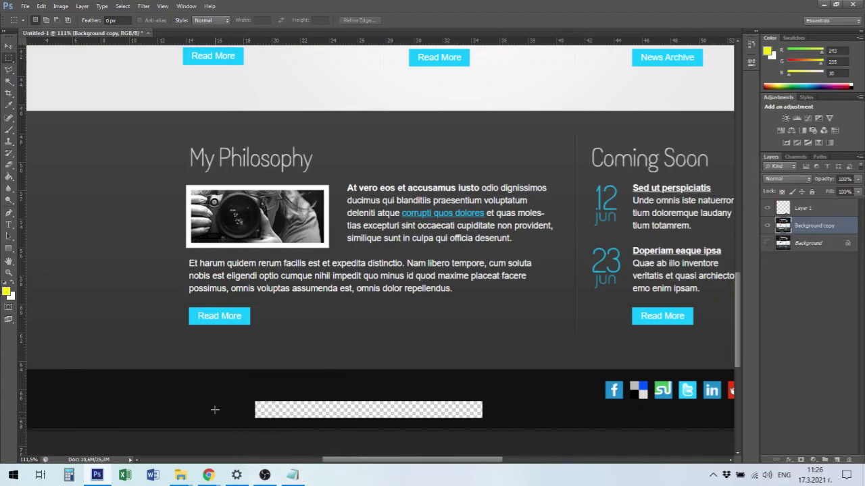
Cycle through the full-screen modes and return to the standard screen mode
click(11, 324)
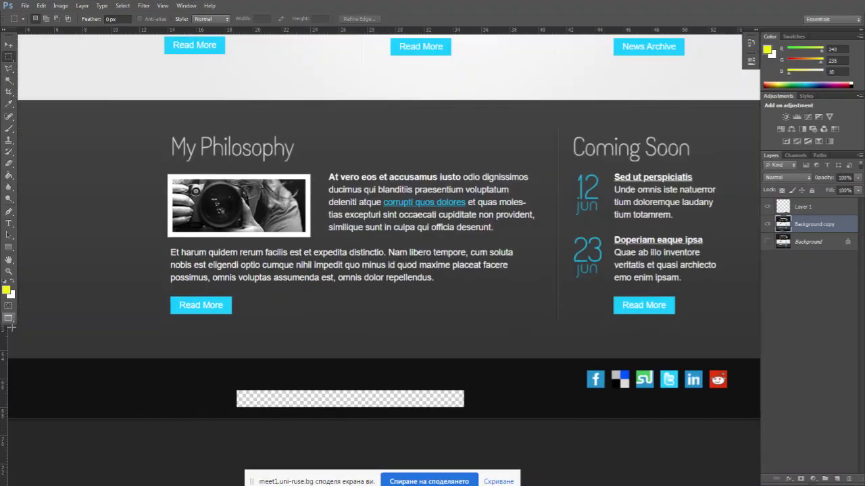
click(10, 324)
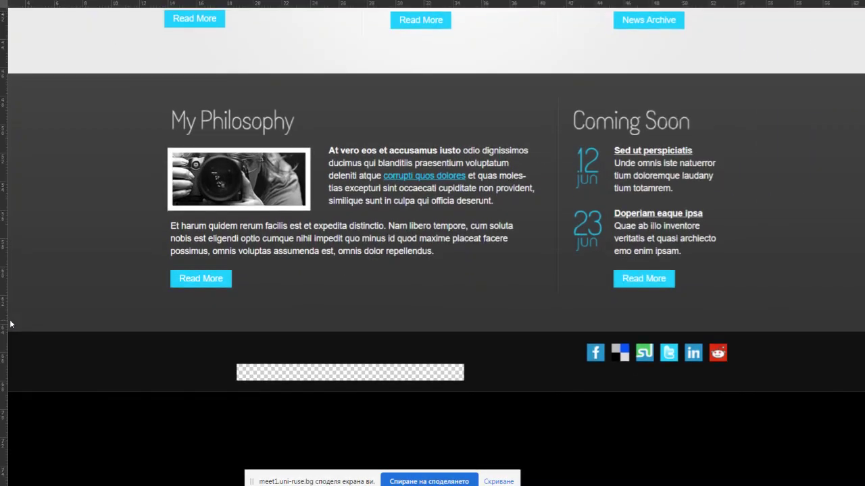
click(10, 324)
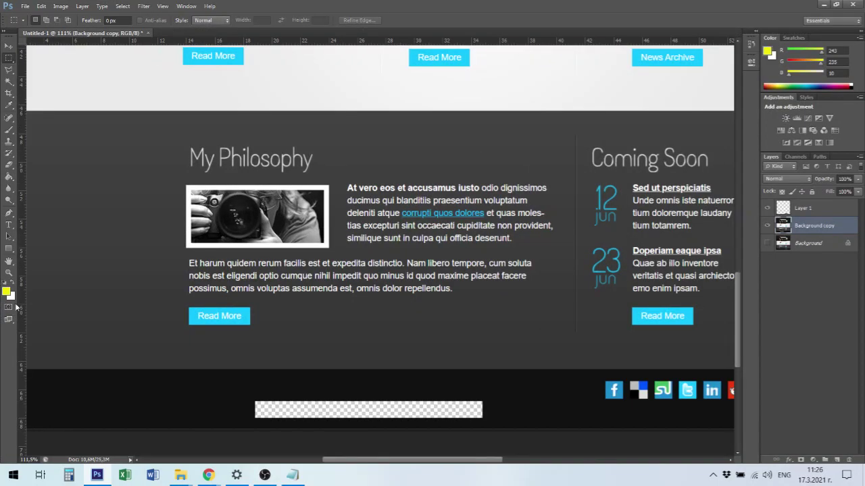
Set the foreground color to black in the Color Picker
click(11, 296)
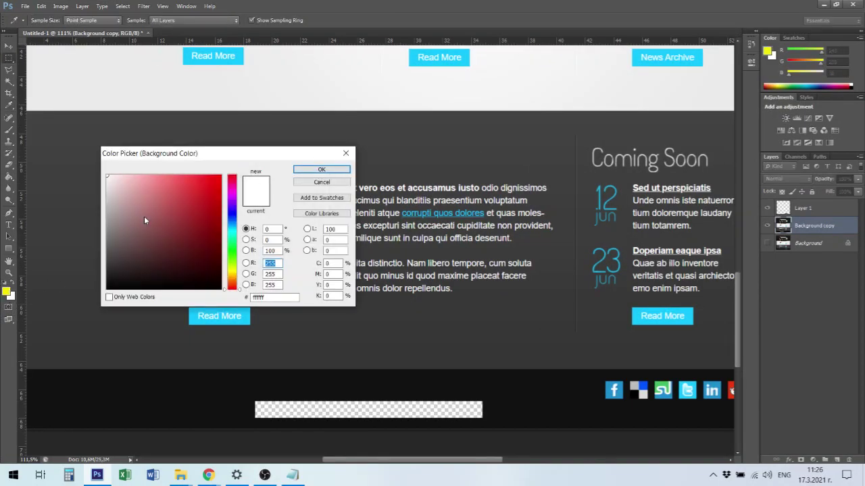
click(345, 153)
click(7, 292)
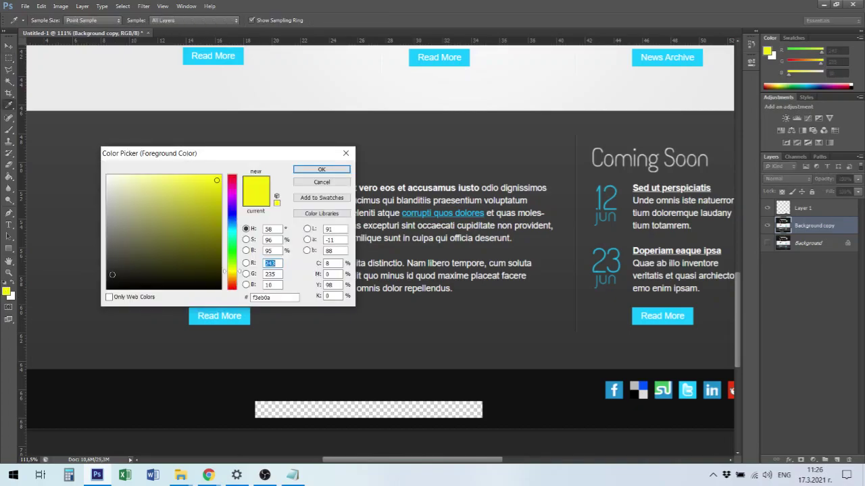
drag(112, 278, 96, 298)
click(302, 169)
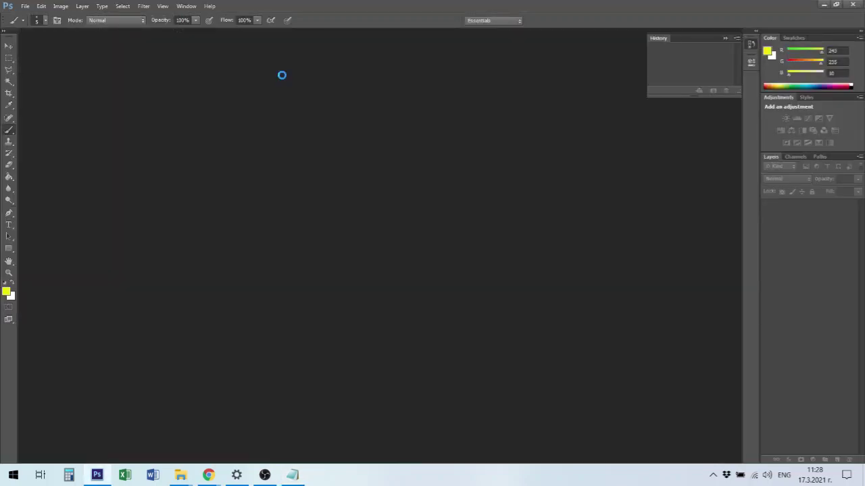
Switch to the untitled Notepad note and add the line "RGB - CMYK" below the resolution notes
key(alt+Tab)
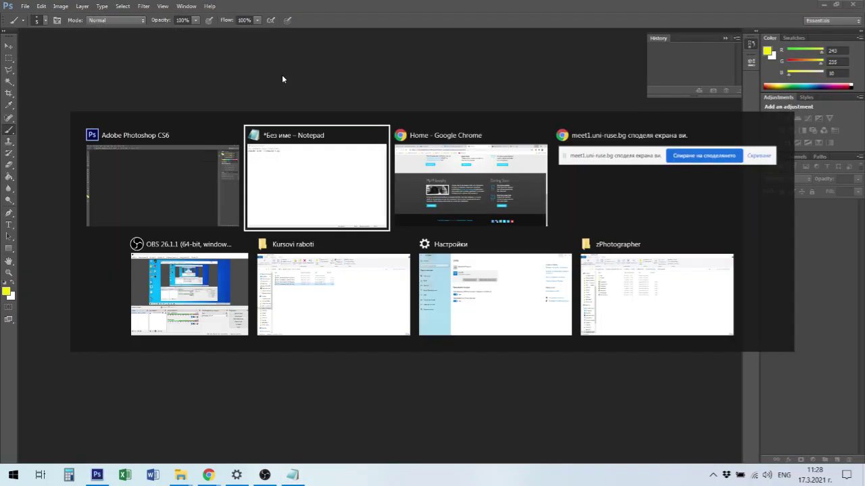
key(Return)
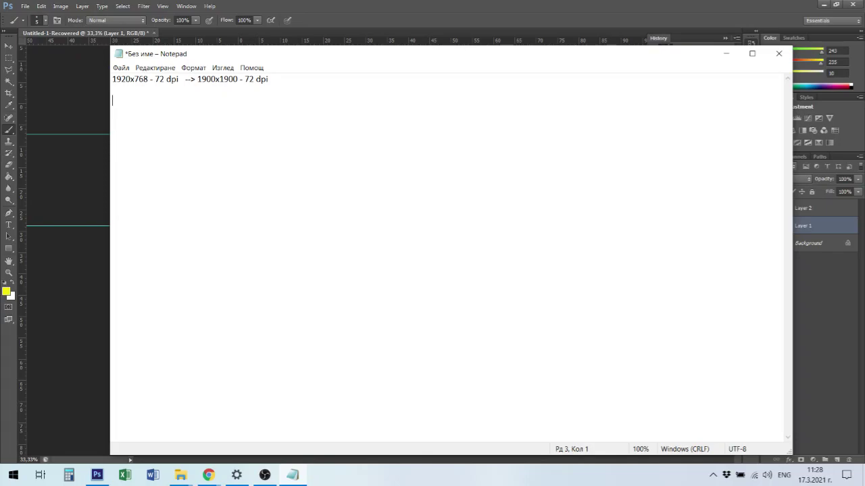
text(RGB   -CMYK)
drag(129, 100, 105, 101)
drag(163, 100, 136, 101)
click(166, 101)
drag(129, 100, 112, 100)
click(163, 106)
Write "300 dpi - A4 (210x297 mm)" on the line below the RGB - CMYK heading
text(300 dpi - A$)
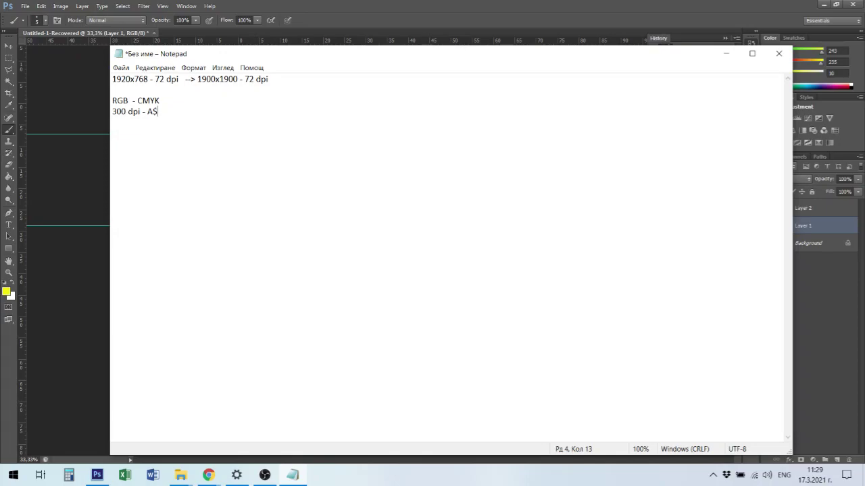
key(BackSpace)
text(2)
key(BackSpace)
text(4 ())
text(210)
text(x)
text(29)
text(6)
key(BackSpace)
text(7 mm)
Append a dashed separator and "72 dpi (1000 px)" to the 300 dpi line
click(236, 111)
text(-------------- 72 dpi )
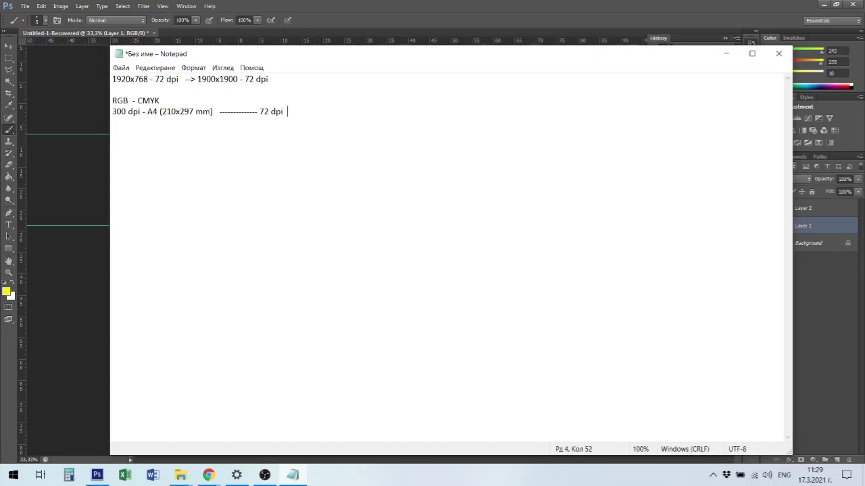
text( ())
key(Left)
text(100 px)
click(301, 110)
text(0)
click(343, 107)
key(Return)
Space out RGB, the dash and CMYK across the heading line so they read as two column headings
click(133, 101)
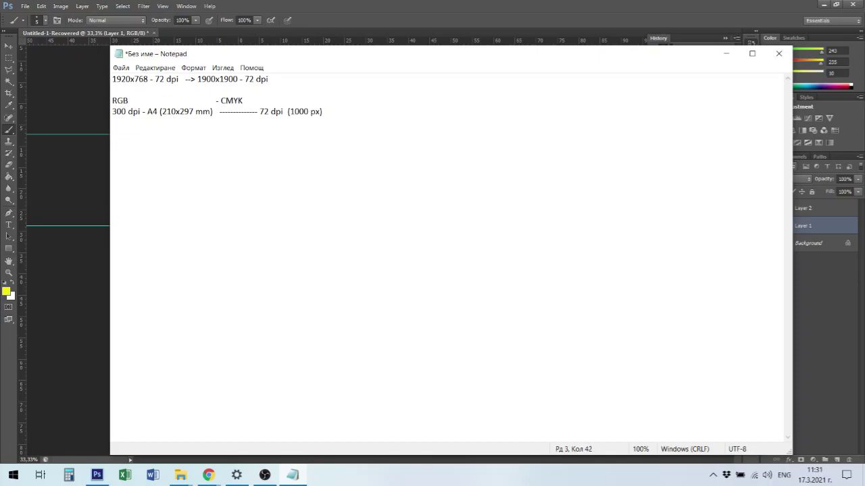
key(Right)
key(Right)
drag(126, 101, 112, 101)
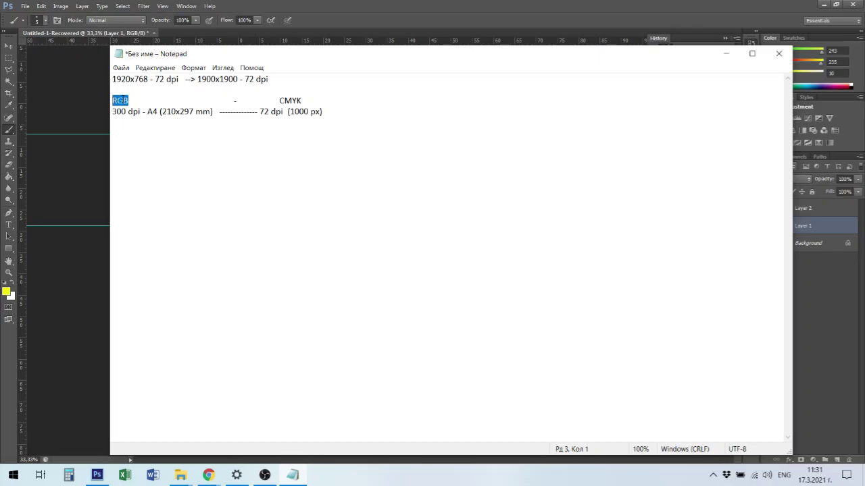
Move "72 dpi (1000 px)" from the end of its line to the start, under RGB
drag(261, 111, 327, 112)
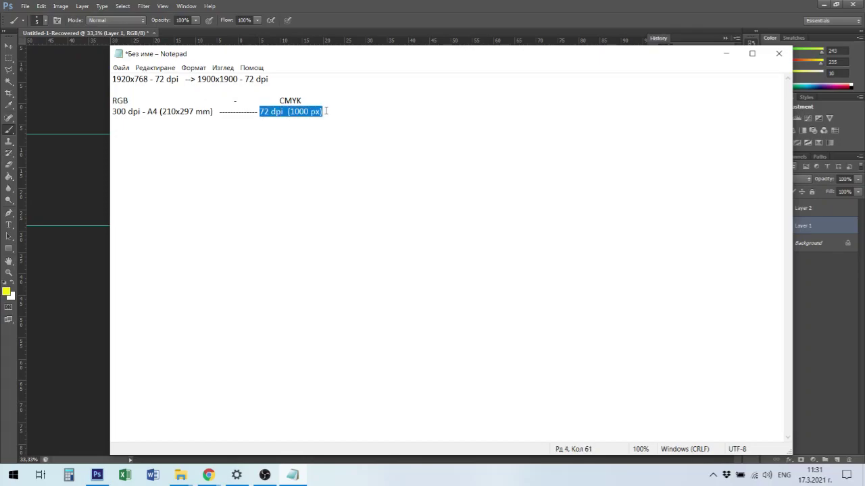
key(BackSpace)
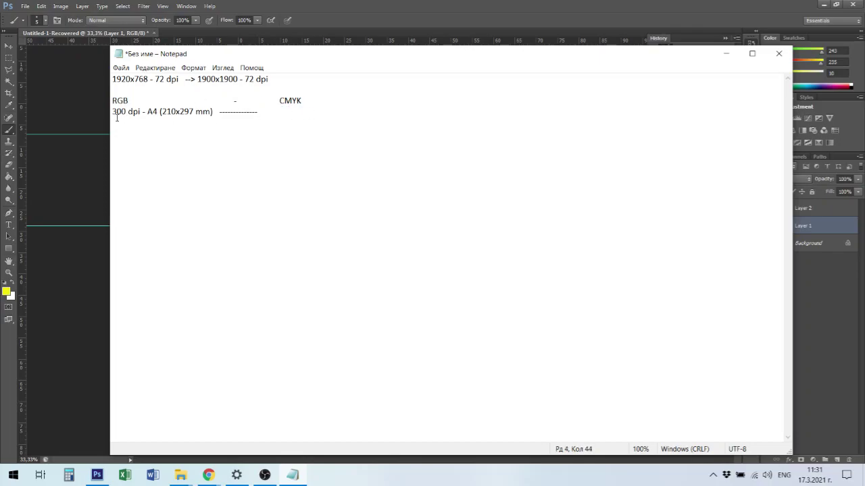
click(114, 112)
key(ctrl+v)
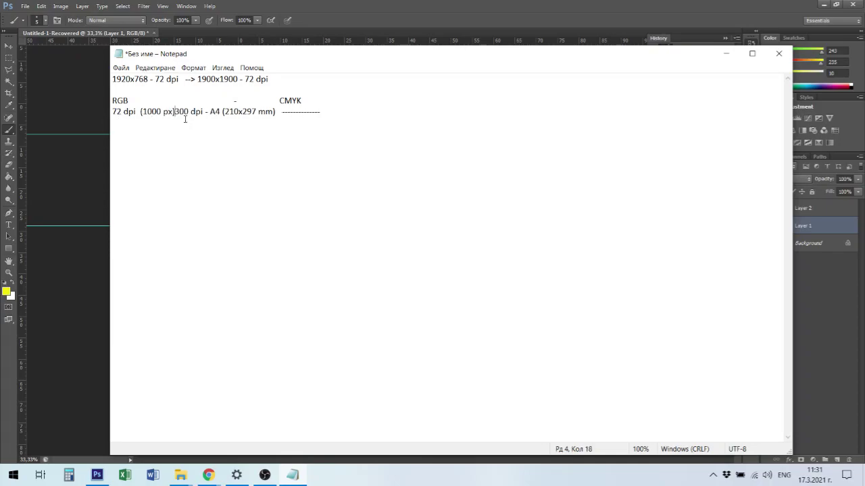
Move "300 dpi - A4 (210x297 mm)" to the end of the line, after the dashes and under CMYK
shift+click(280, 112)
key(BackSpace)
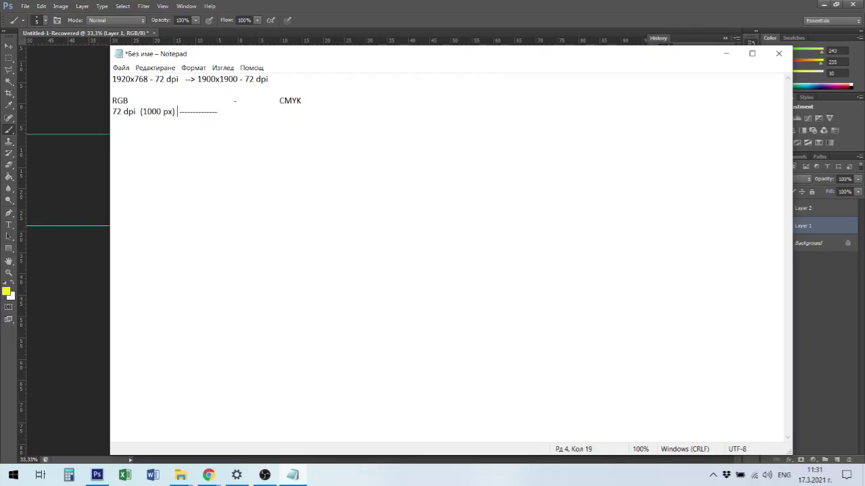
key(End)
key(ctrl+v)
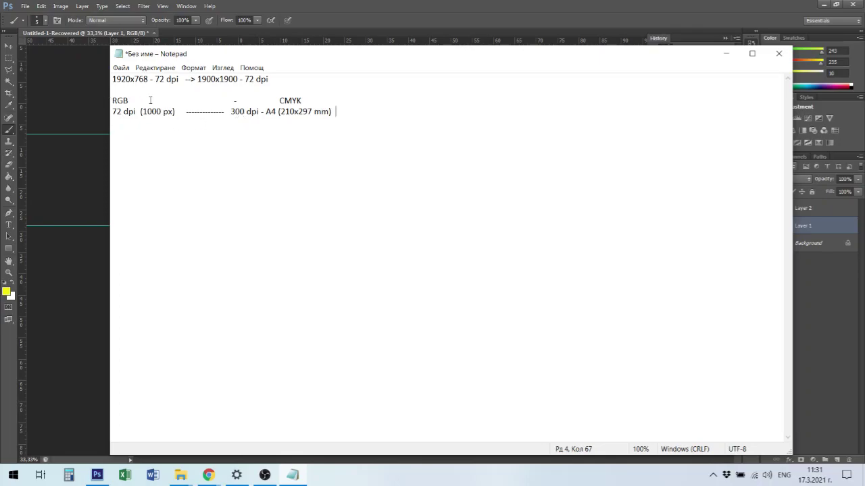
Examine the RGB and CMYK comparison by highlighting its resolutions and page dimensions in turn
click(118, 100)
drag(136, 111, 112, 112)
drag(174, 112, 162, 113)
click(331, 112)
drag(331, 112, 280, 112)
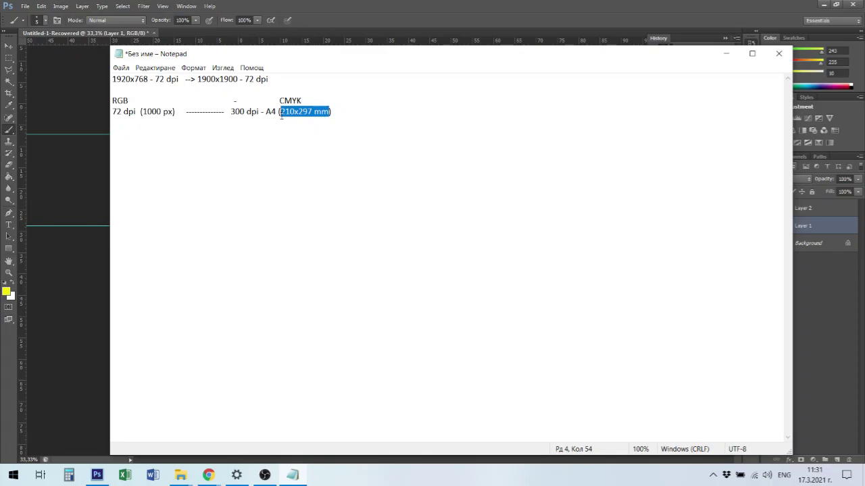
drag(234, 111, 276, 111)
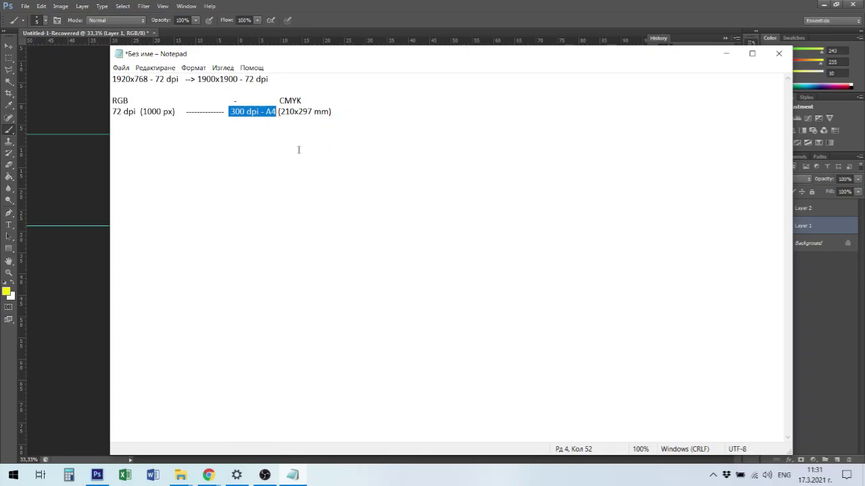
click(346, 113)
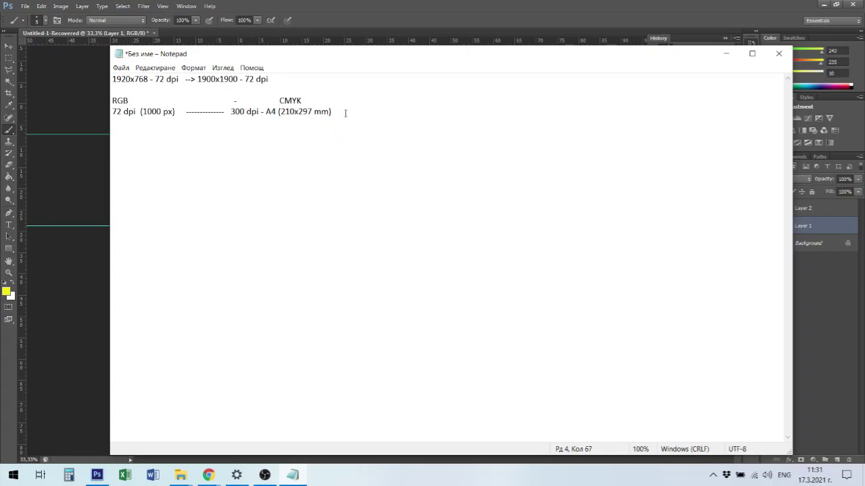
Add the line "Препоръка: RGB" a few blank lines below the RGB and CMYK comparison
key(Return)
key(Return)
key(Return)
drag(131, 101, 112, 101)
click(124, 162)
key(alt+shift)
text(Препоръка)
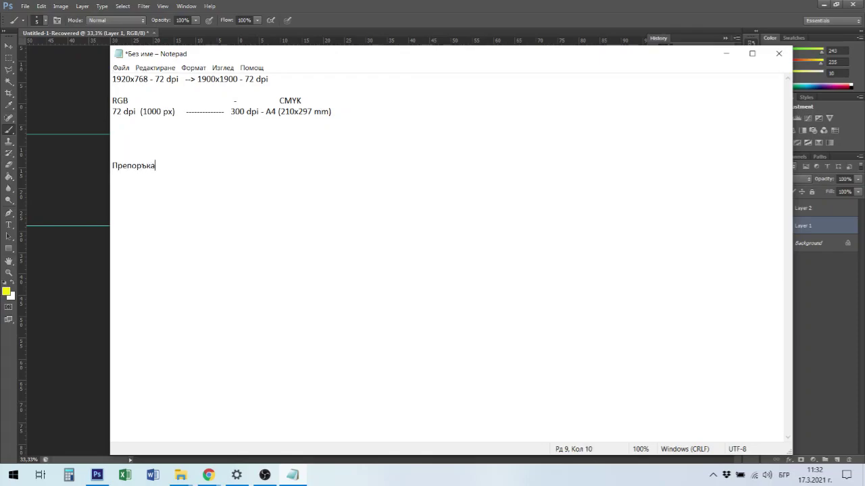
text(: RGB)
Append a dash and a copy of "300 dpi - A4 (210x297 mm)" to the "Препоръка: RGB" line
drag(231, 112, 346, 114)
key(ctrl+c)
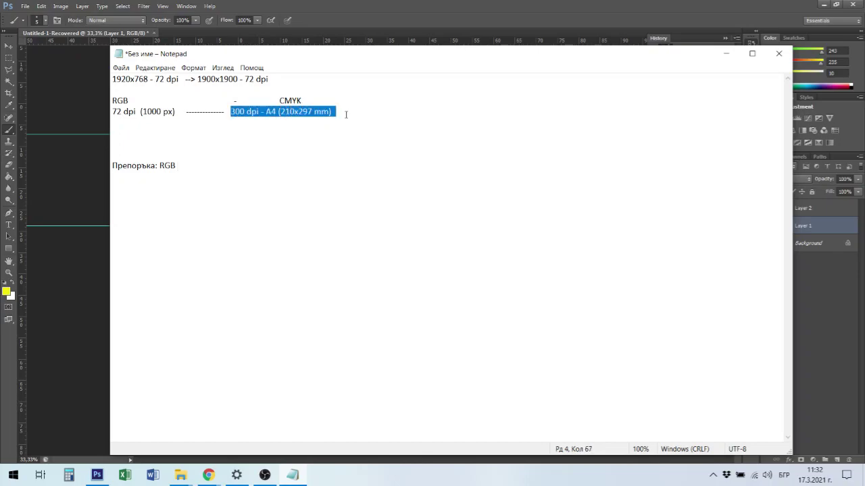
click(200, 163)
text(-)
key(ctrl+v)
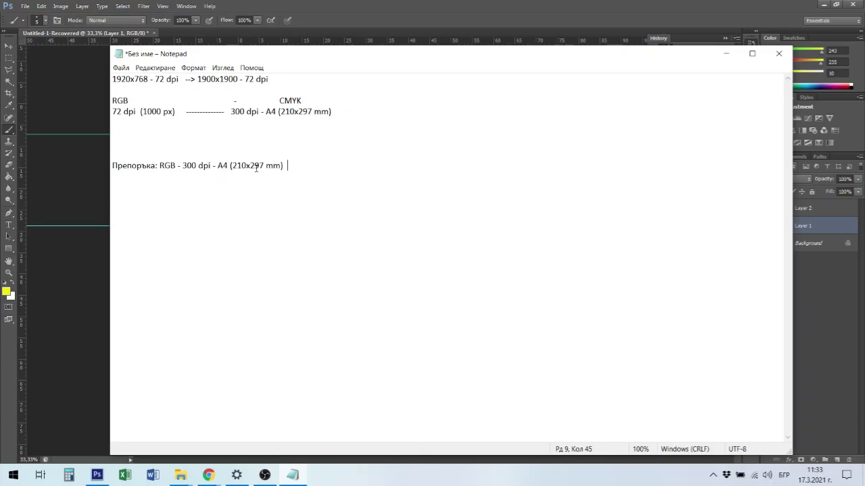
Remove the A4 page size from the end of the "Препоръка" line and start a new paragraph below it
drag(218, 166, 311, 162)
key(BackSpace)
key(BackSpace)
key(BackSpace)
key(BackSpace)
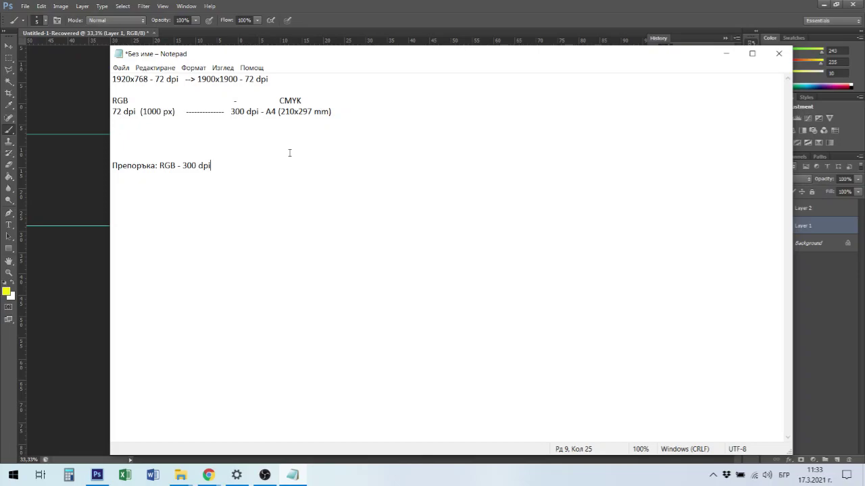
key(Return)
key(Return)
text(ЦМЪК)
key(alt+shift)
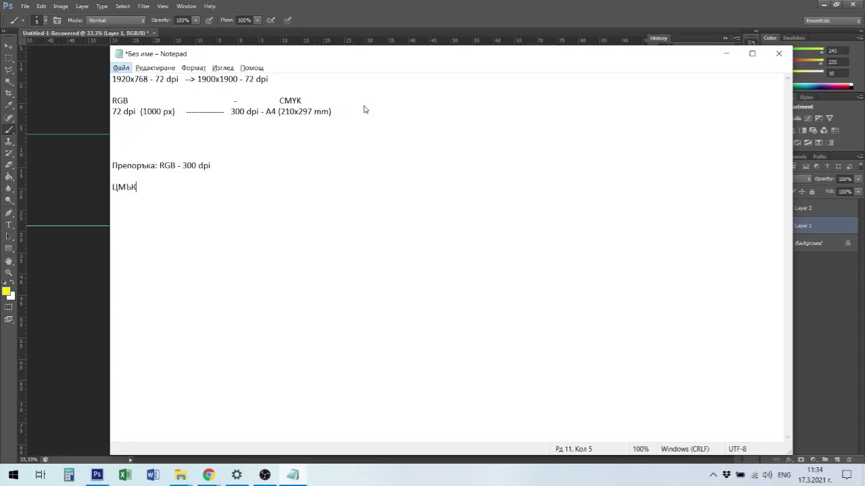
click(284, 101)
double_click(285, 101)
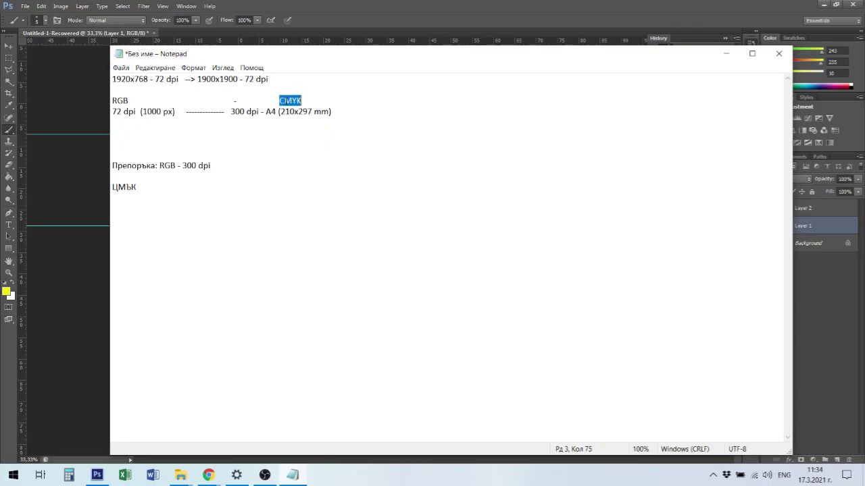
drag(137, 187, 112, 187)
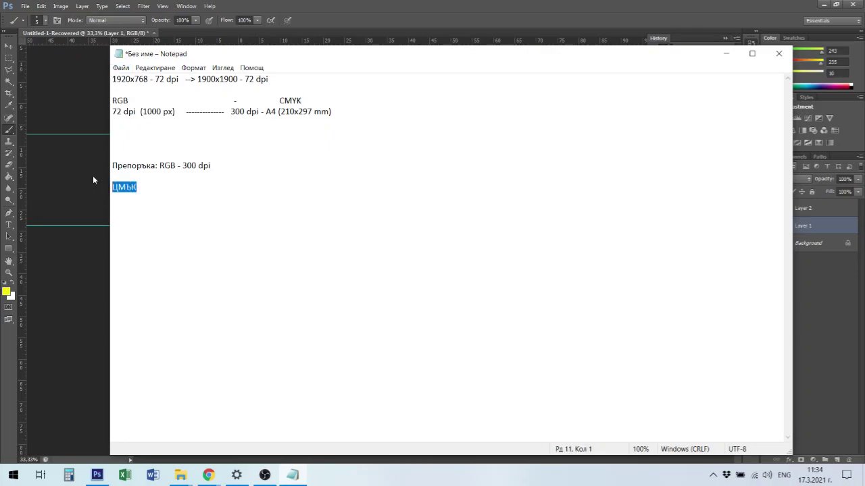
text(Pe`at)
key(alt+shift)
key(BackSpace)
key(BackSpace)
key(BackSpace)
key(BackSpace)
key(BackSpace)
Write "Печат - CMYK" in the new paragraph and append "- 300 dpi" copied from the "Препоръка" line
text(Печат - CMYK)
drag(179, 165, 214, 166)
key(ctrl+c)
click(178, 187)
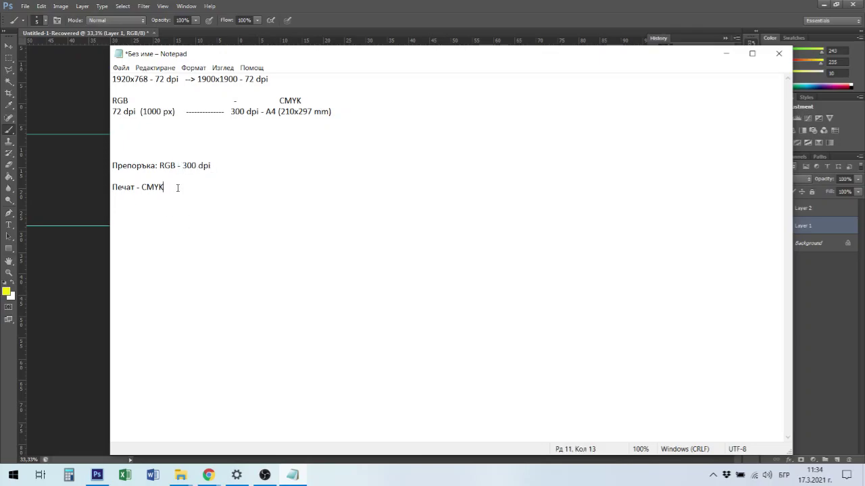
key(ctrl+v)
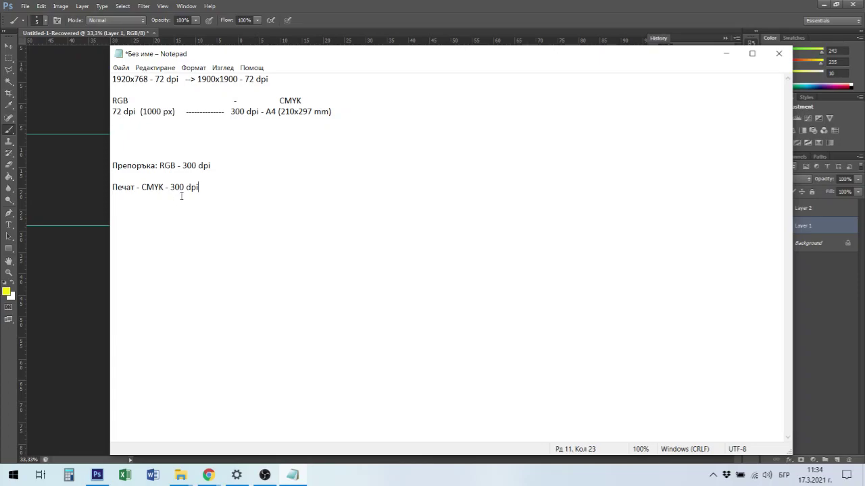
Add a line "Уеб - RGB" directly below the "Печат" line, copying RGB from the "Препоръка" line
drag(176, 165, 159, 165)
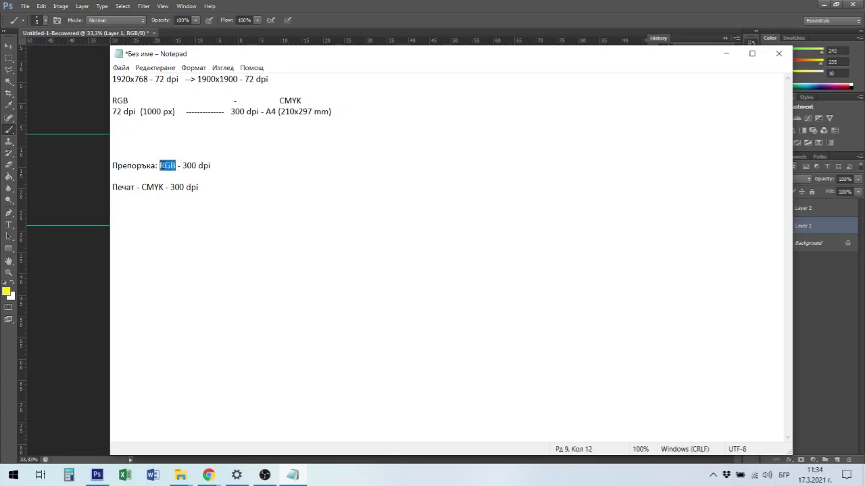
click(213, 189)
key(Return)
text(Уеб)
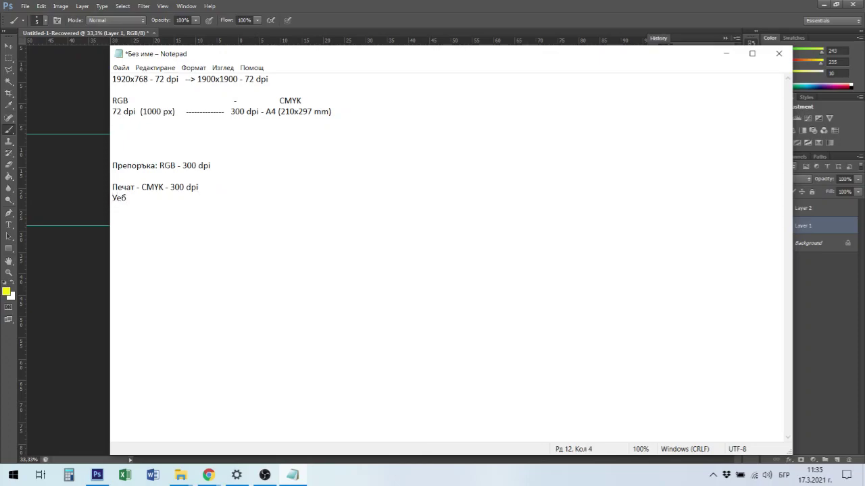
text( -)
drag(177, 168, 160, 166)
key(ctrl+c)
click(148, 197)
key(ctrl+v)
Append the dash and dpi resolution to the "Уеб" line and set it to 72 dpi
drag(212, 166, 178, 171)
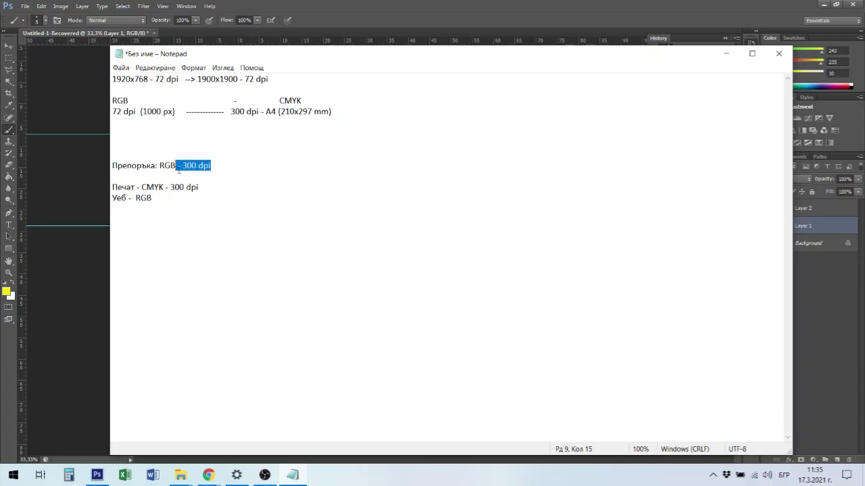
key(ctrl+c)
click(162, 201)
key(ctrl+v)
drag(176, 197, 161, 198)
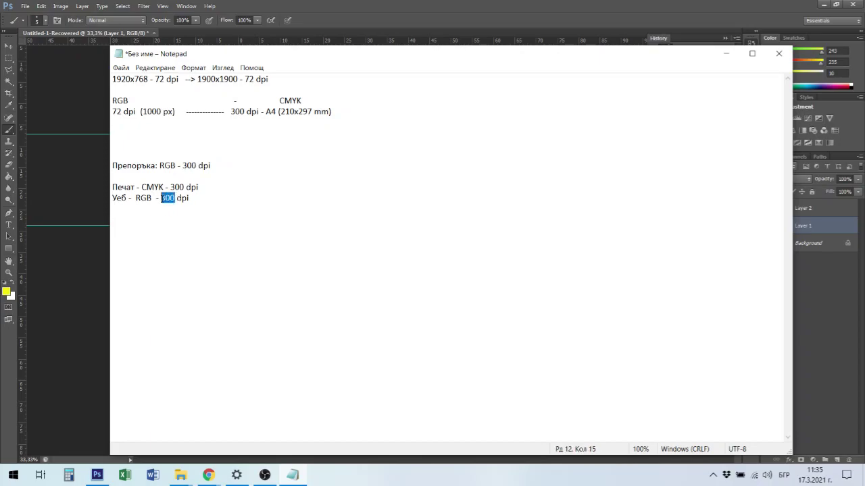
text(72)
Copy "(1000 px)" from the RGB column to the end of the "Уеб" line
drag(180, 111, 140, 112)
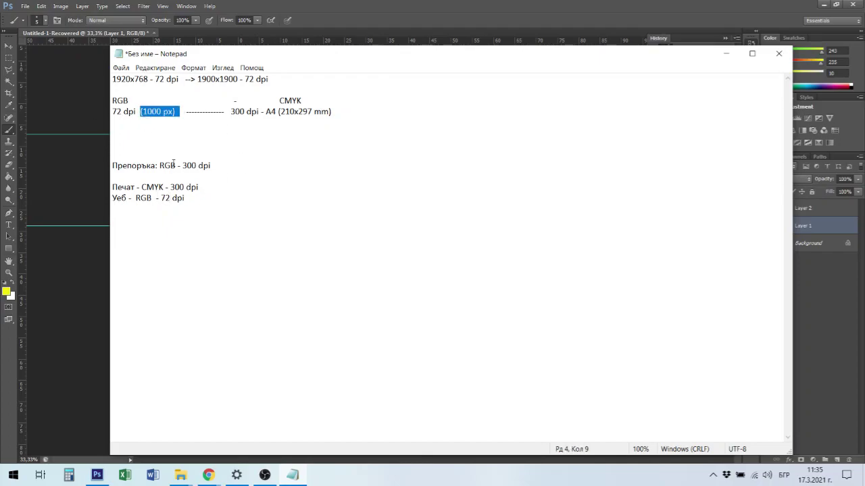
click(189, 198)
key(ctrl+v)
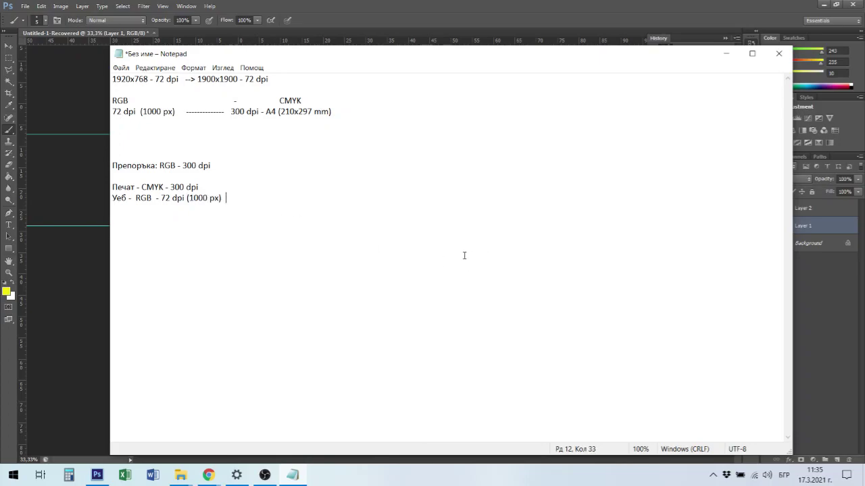
Highlight the whole "Препоръка" line to review the recommended color mode and resolution
double_click(237, 166)
key(End)
key(shift+Home)
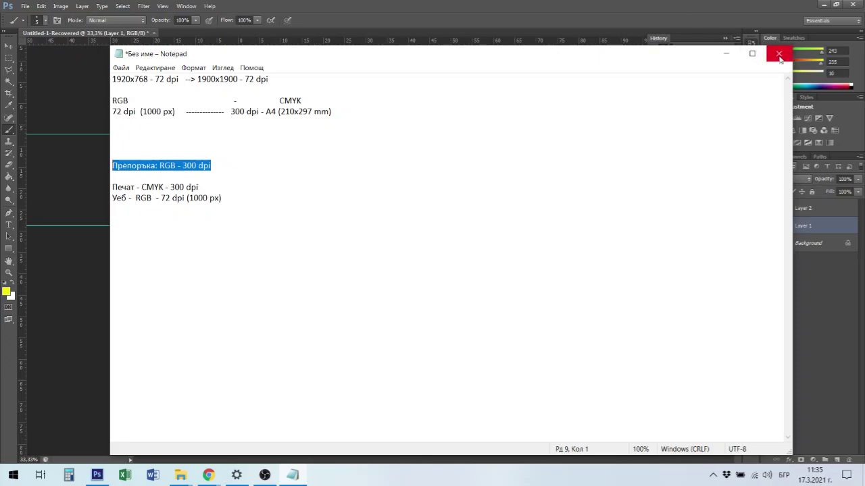
Switch to Photoshop and crop the white strip off the top edge of the page screenshot
click(623, 5)
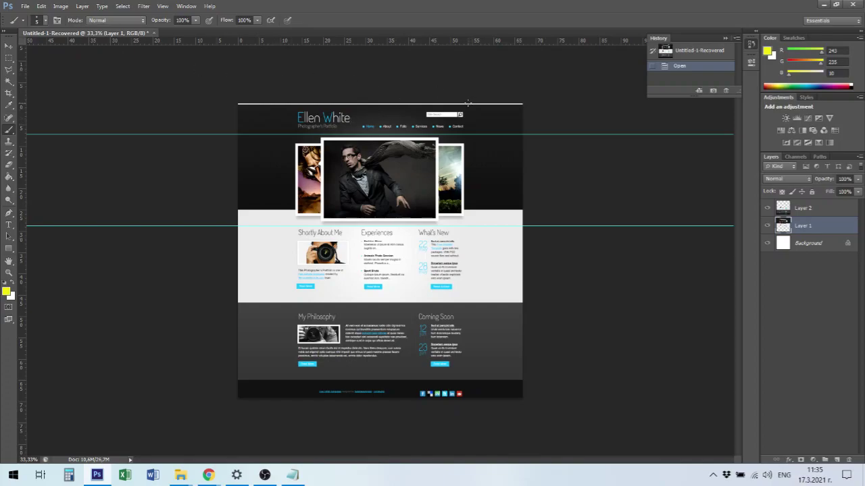
key(c)
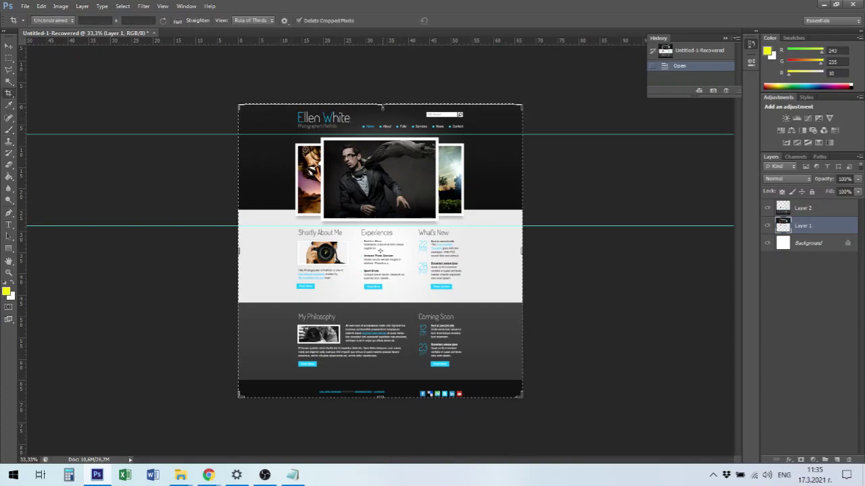
scroll(373, 98, up, 3)
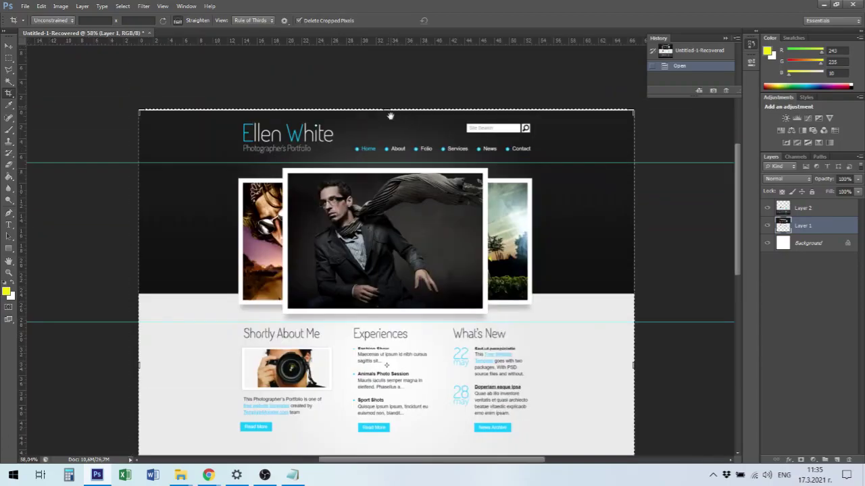
drag(389, 111, 386, 110)
scroll(417, 131, up, 5)
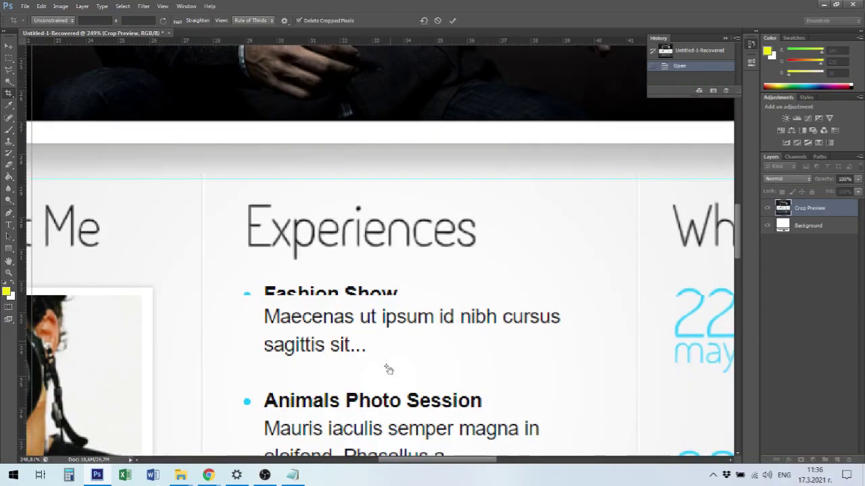
scroll(388, 363, up, 10)
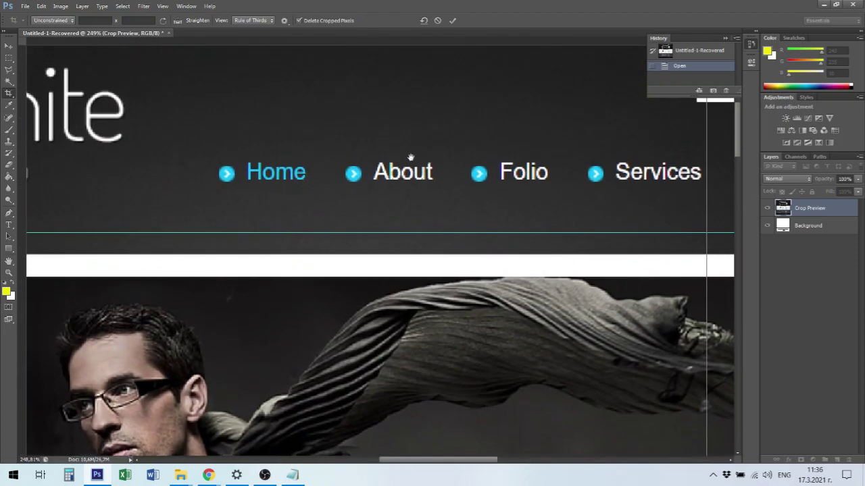
scroll(408, 152, up, 5)
key(ctrl+r)
drag(364, 227, 363, 230)
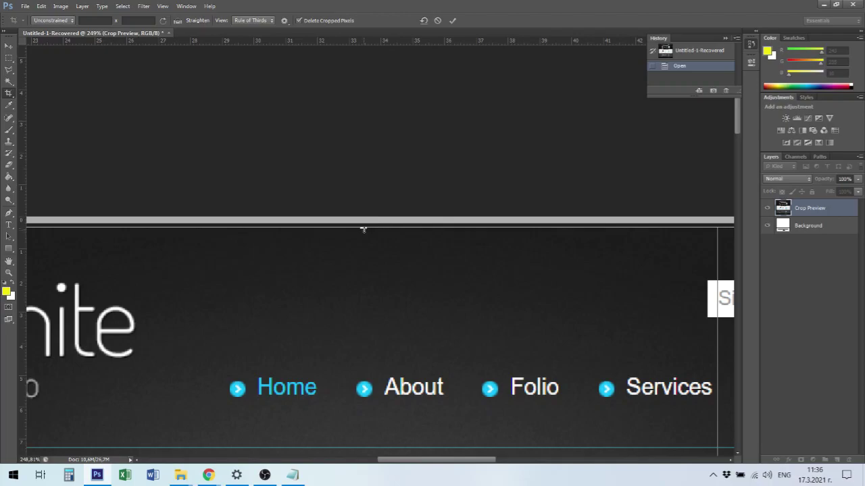
key(Return)
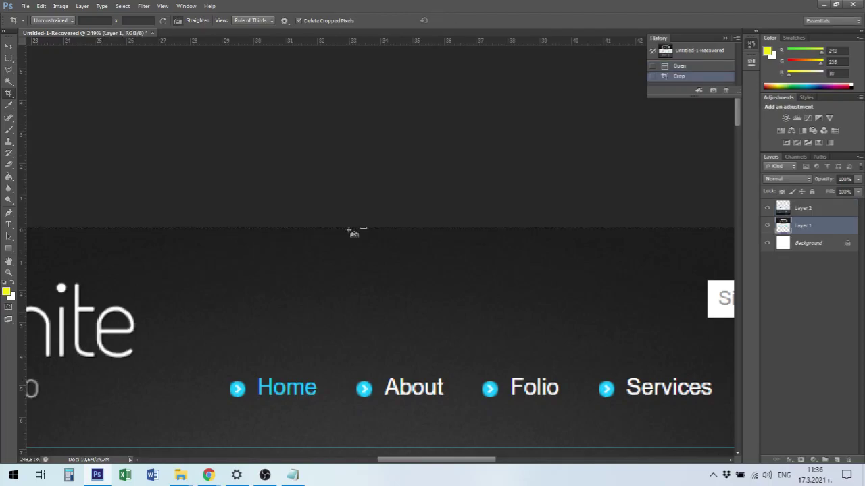
key(ctrl+0)
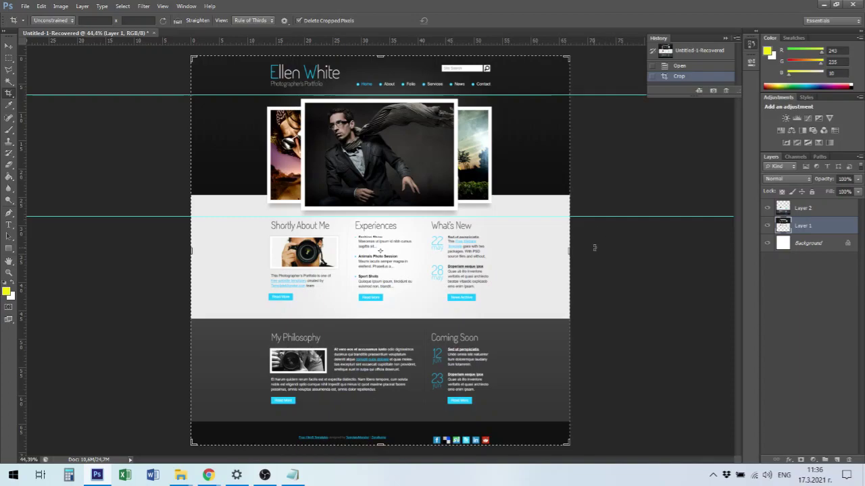
Start saving the document under a new name and browse the Work (D:) drive to Design, uni-ruse.2021, E-design 3
key(ctrl+shift+s)
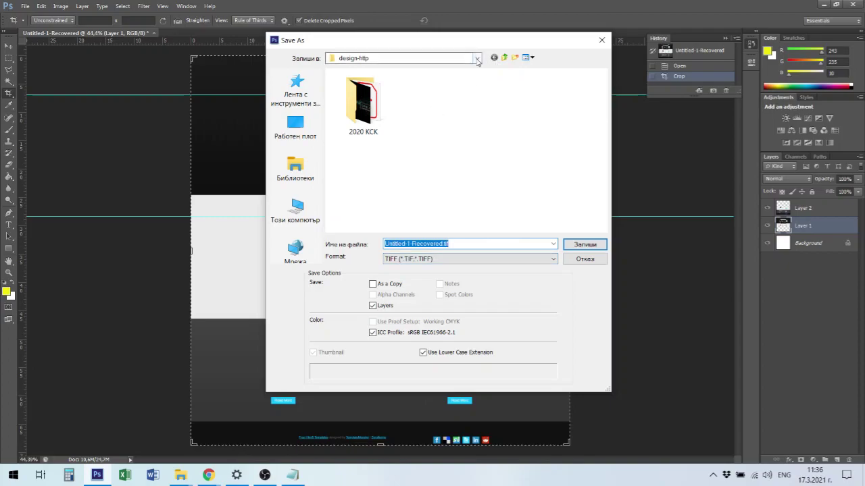
click(296, 211)
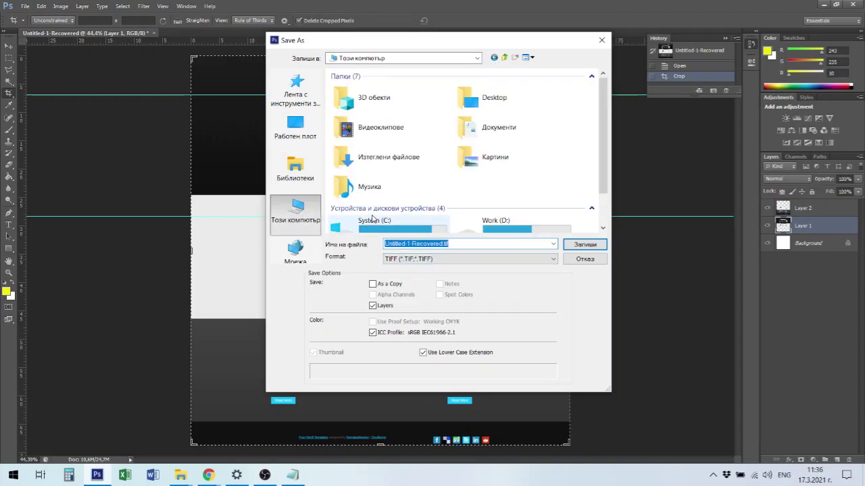
scroll(412, 192, down, 1)
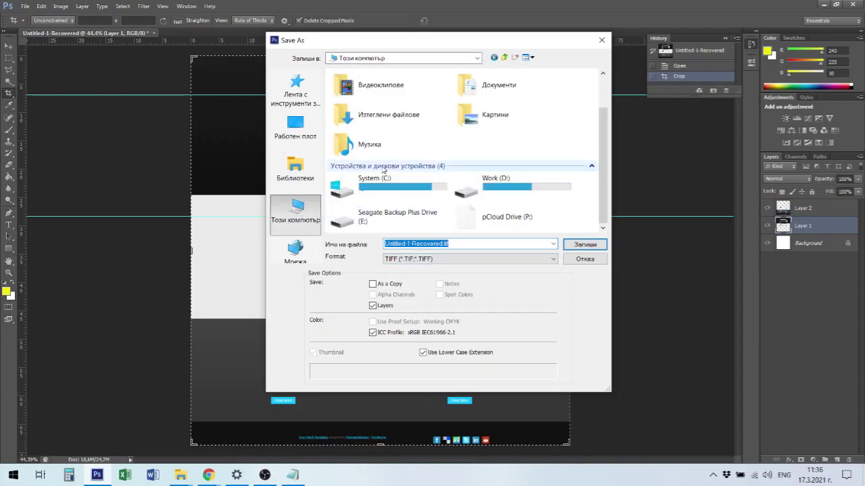
double_click(491, 184)
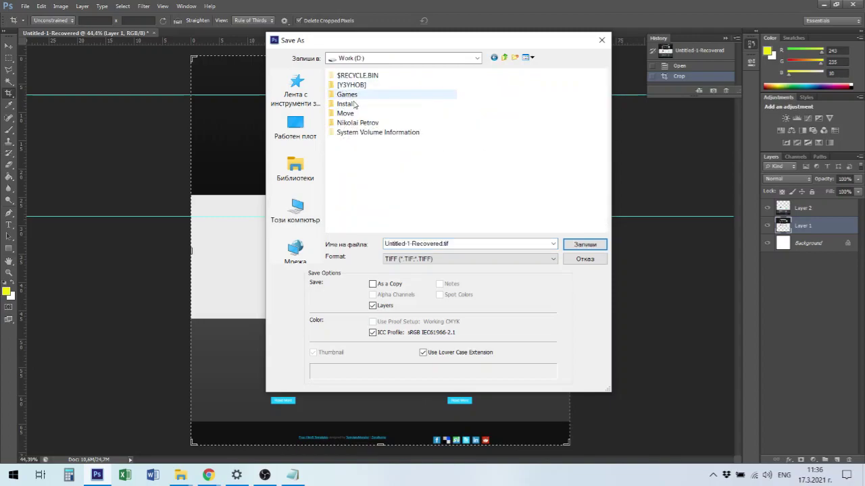
double_click(350, 85)
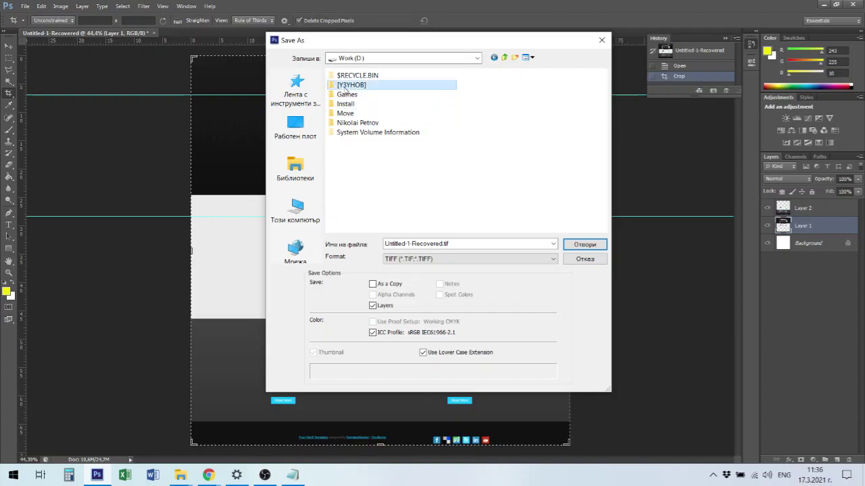
click(347, 106)
double_click(347, 108)
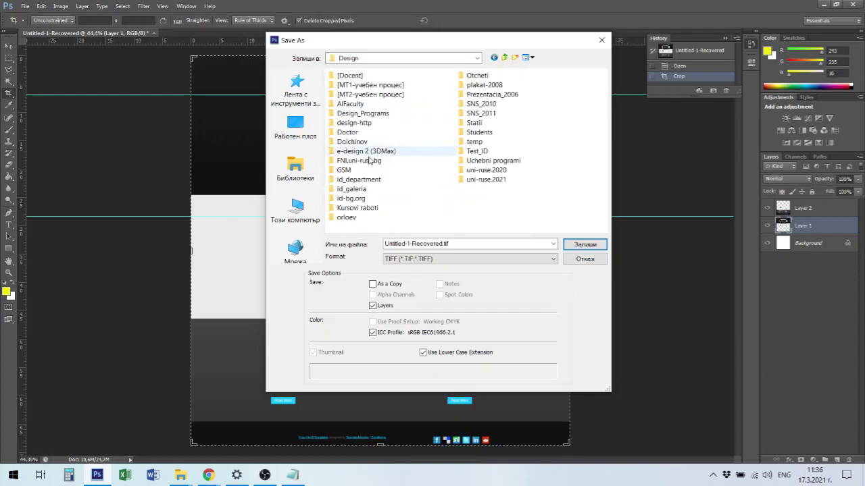
double_click(495, 180)
double_click(369, 98)
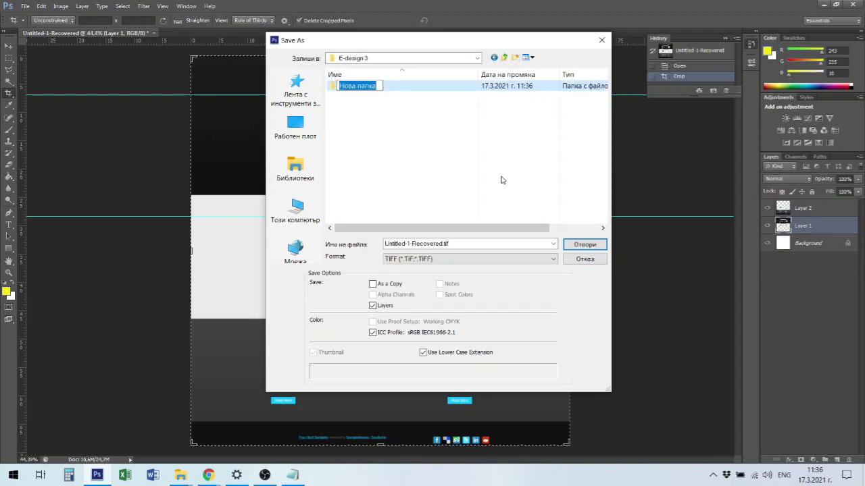
Name the new folder inside E-design 3 "web site"
text(s)
text(cite)
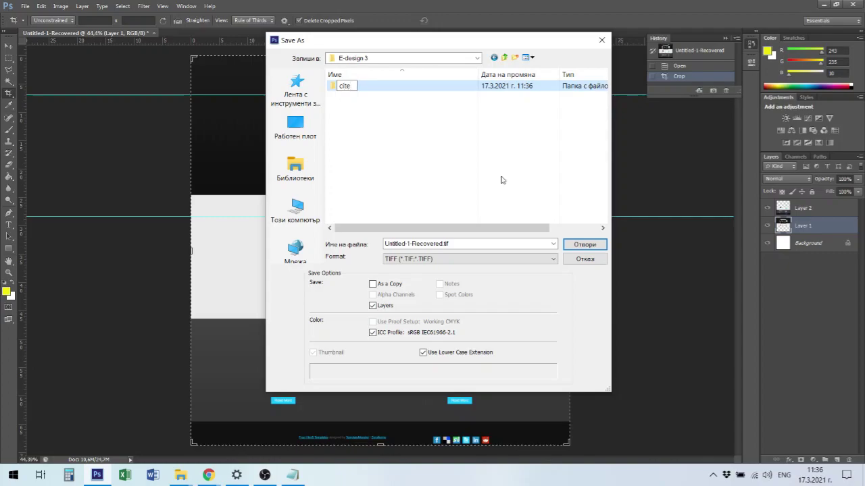
key(Left)
key(Left)
key(Left)
key(BackSpace)
text(i)
key(BackSpace)
key(Home)
text(web)
key(Return)
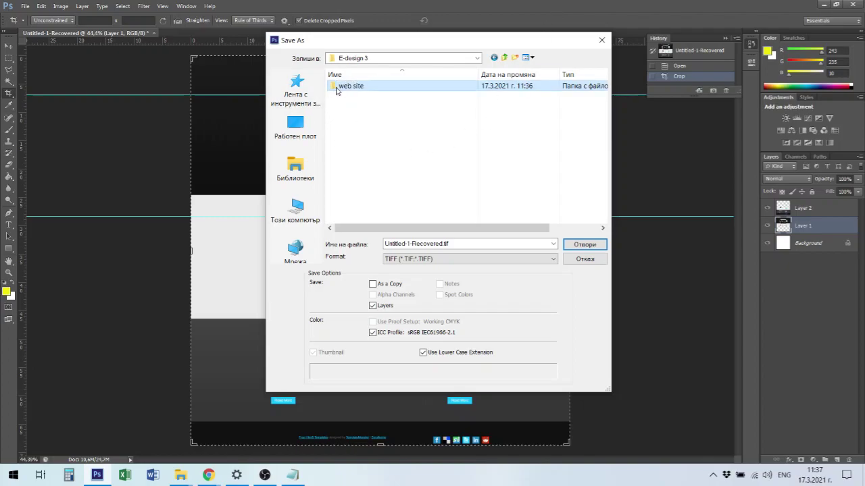
Create a new folder named "work" inside the "web site" folder and open it as the save location
double_click(335, 88)
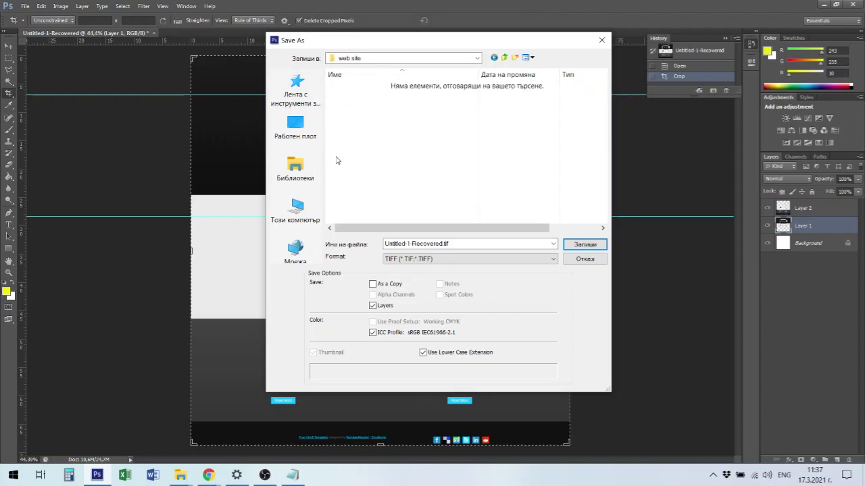
click(515, 58)
text(work)
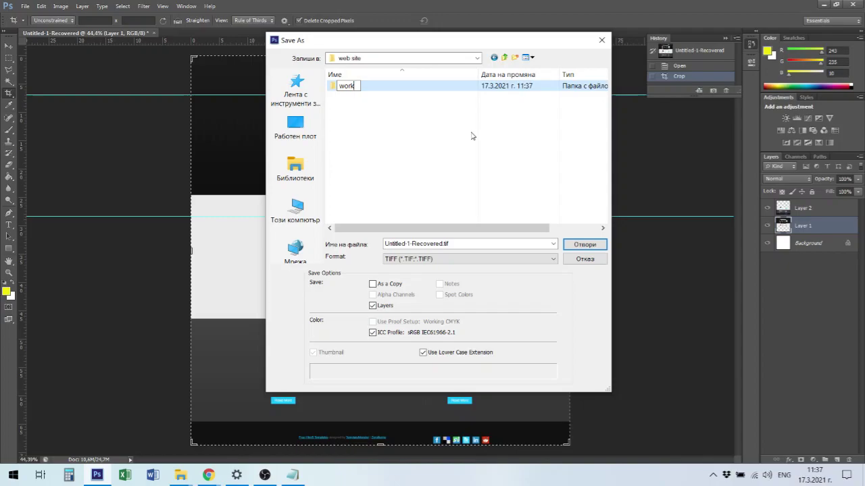
key(Return)
key(Return)
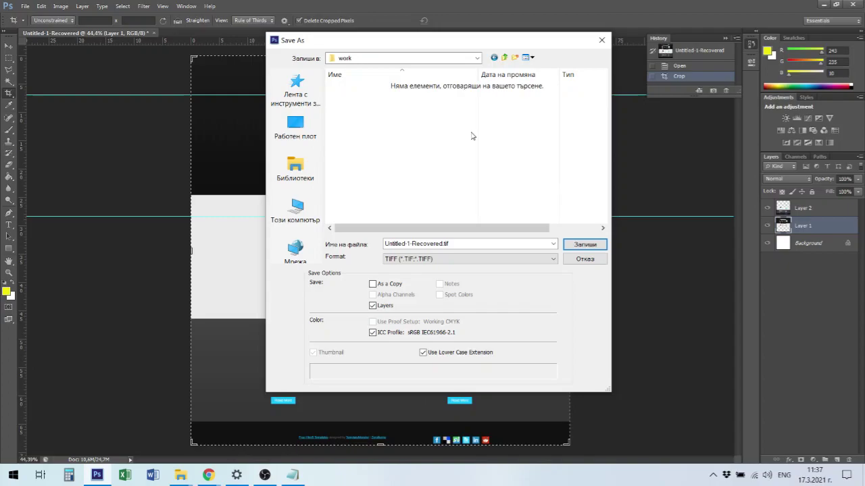
Save the document in the "work" folder as "Template 1" in TIFF format with LZW image compression
double_click(425, 243)
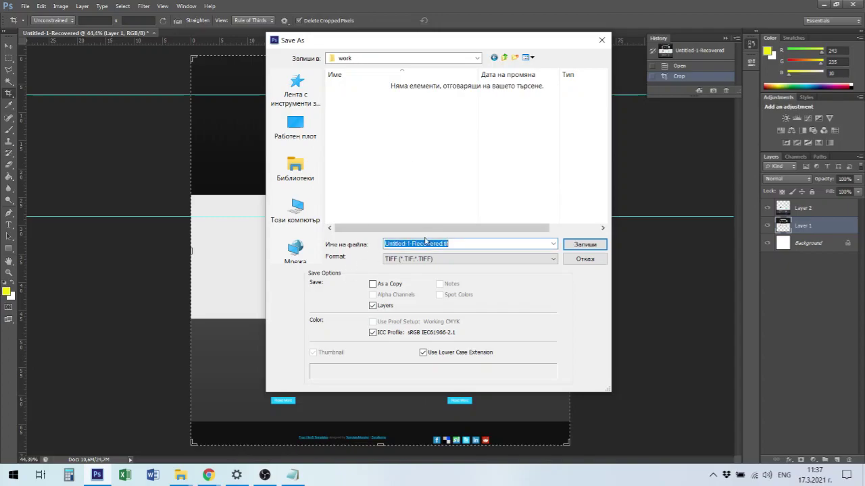
text(Template 1)
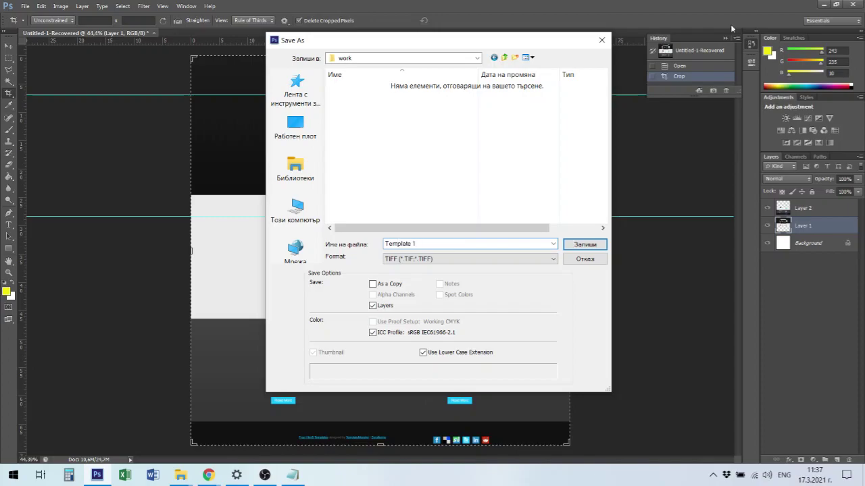
click(587, 247)
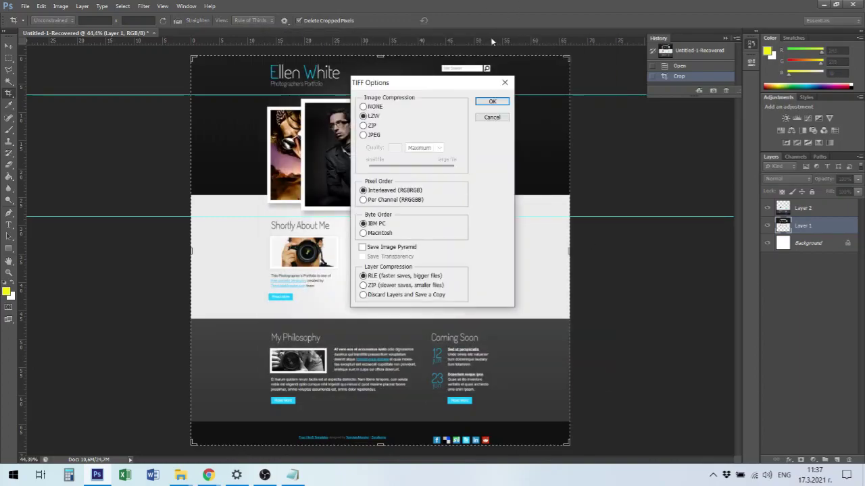
click(492, 101)
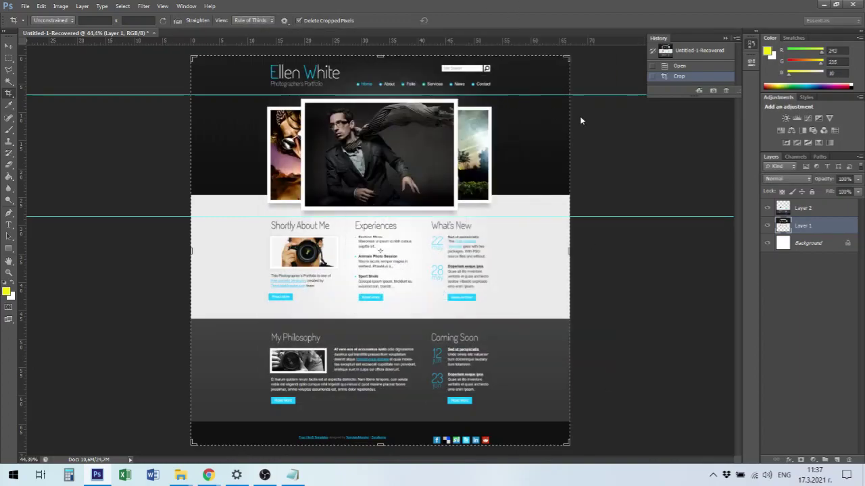
Flatten the image to merge Layer 2 and Layer 1 into the Background
click(809, 205)
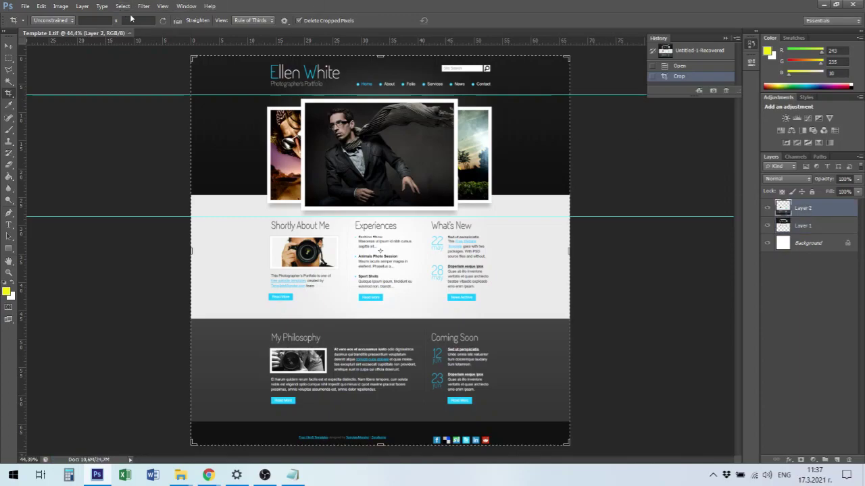
click(82, 6)
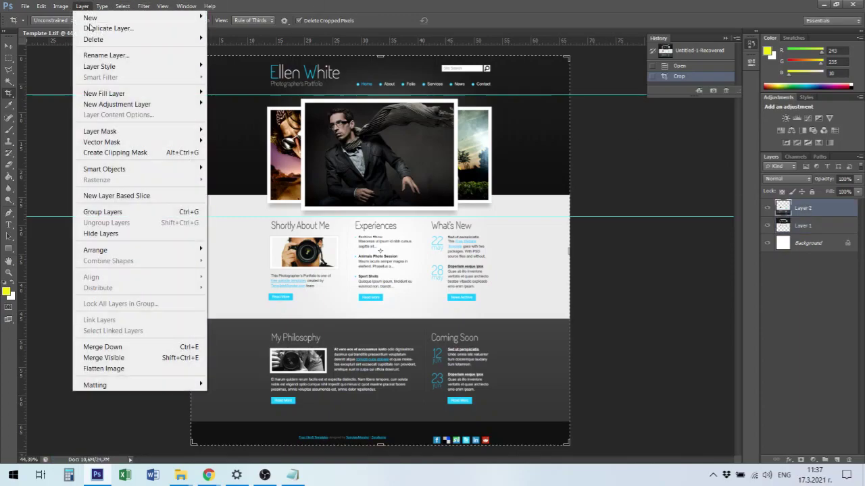
click(142, 369)
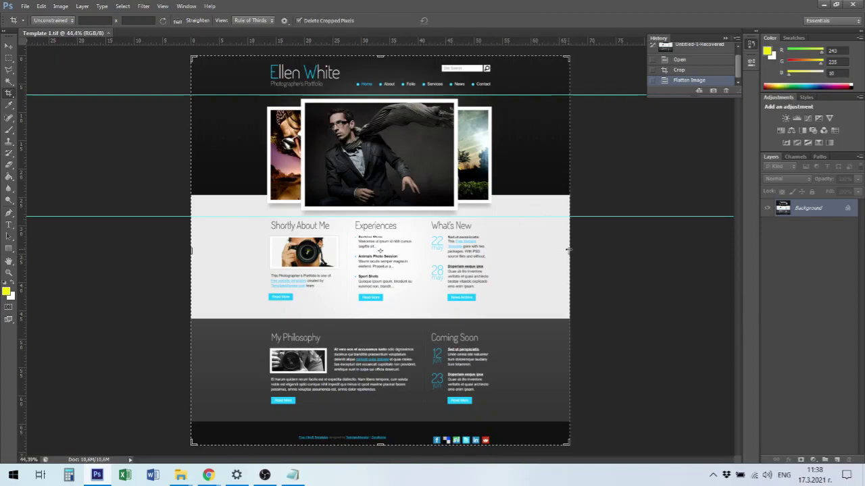
Crop the empty side margins off the page so only the central content column remains
drag(568, 251, 532, 251)
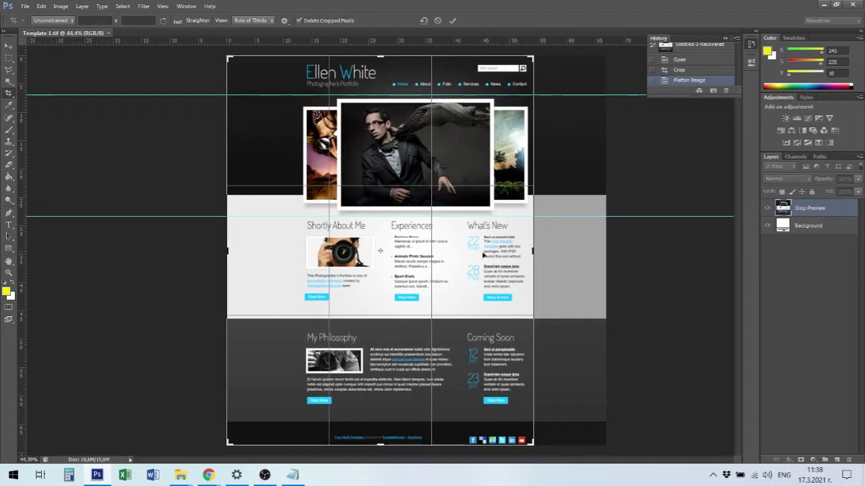
drag(228, 250, 263, 257)
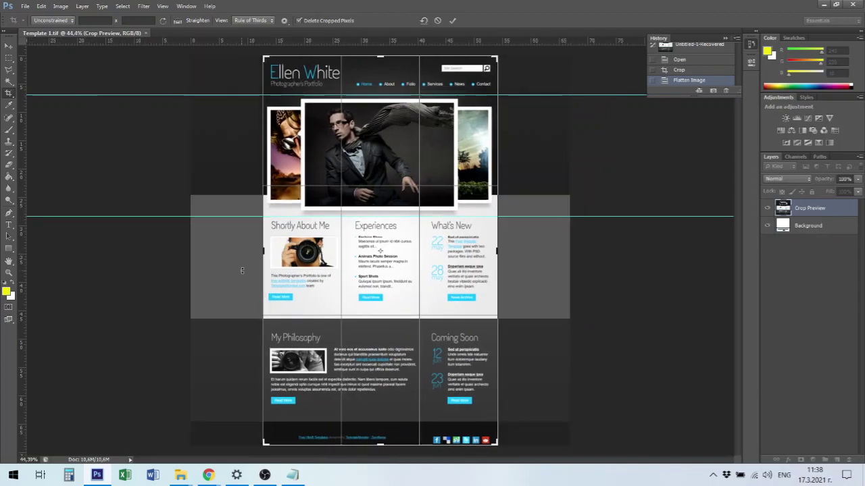
key(Return)
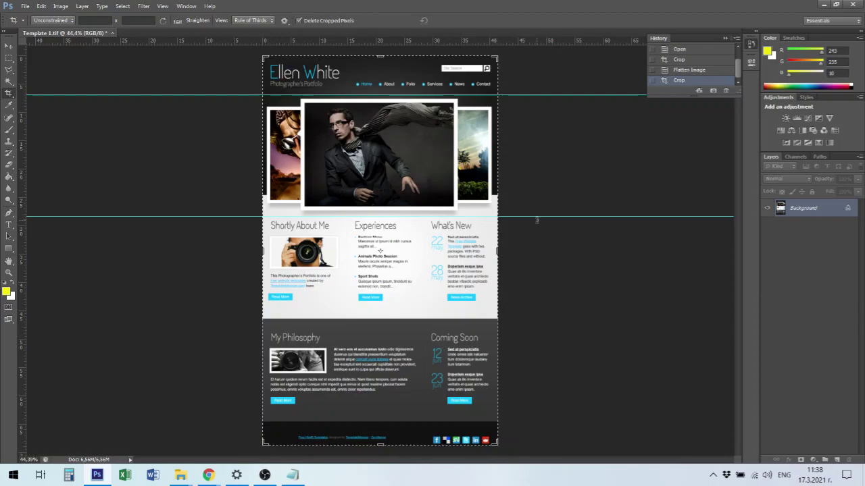
Prepare a Save for Web JPEG export at Very High quality with the image width set to 1000 px
click(27, 7)
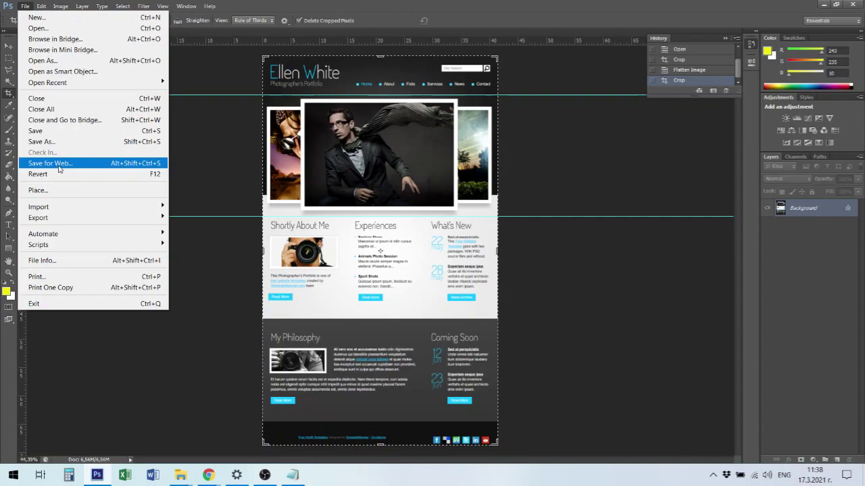
mouse_move(41, 223)
click(62, 166)
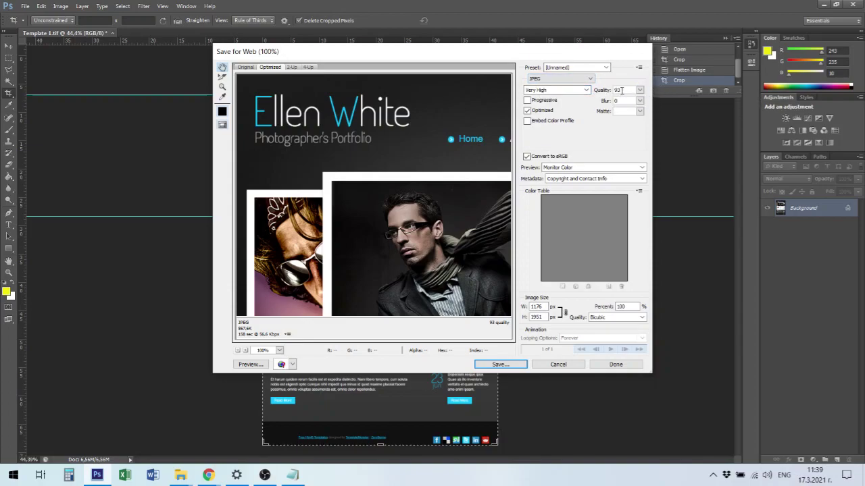
click(588, 90)
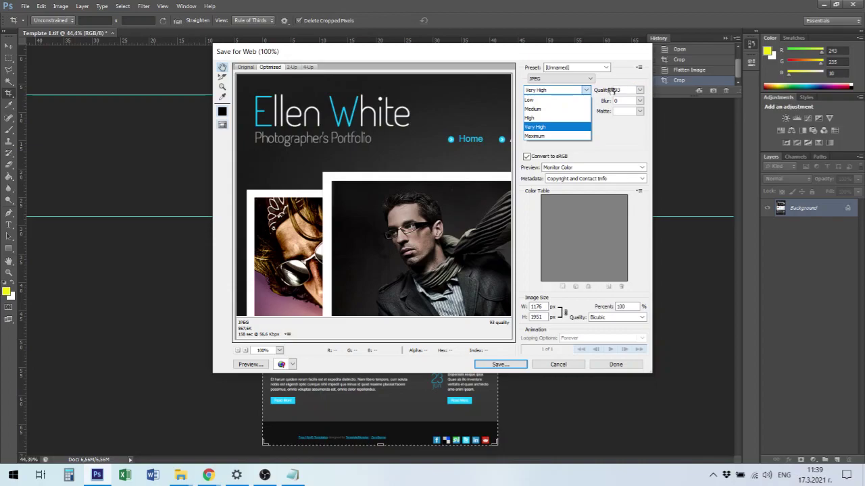
click(631, 88)
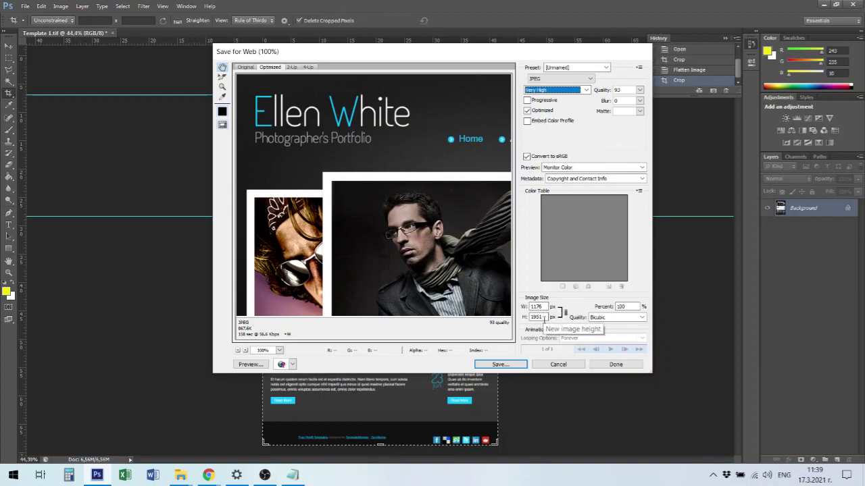
drag(543, 306, 530, 306)
text(1000)
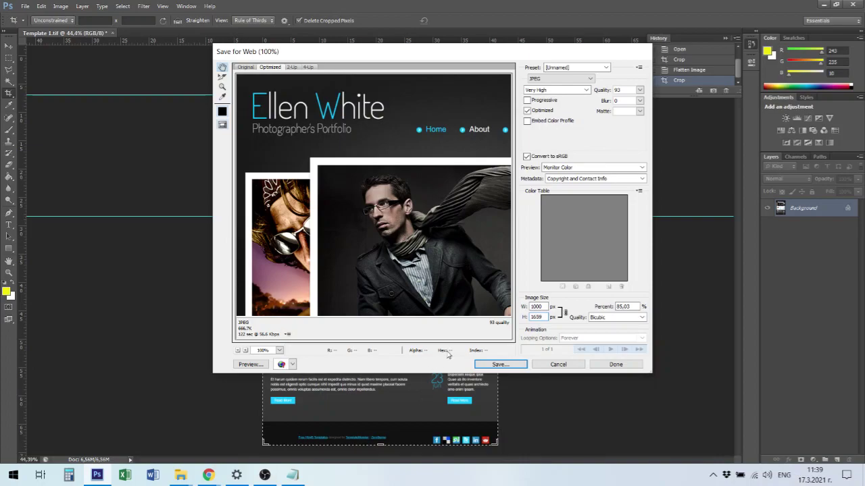
Save the optimized image as Template-1.jpg on Work (D:) in the "work" folder under Design, uni-ruse.2021, E-design 3, web site
click(512, 366)
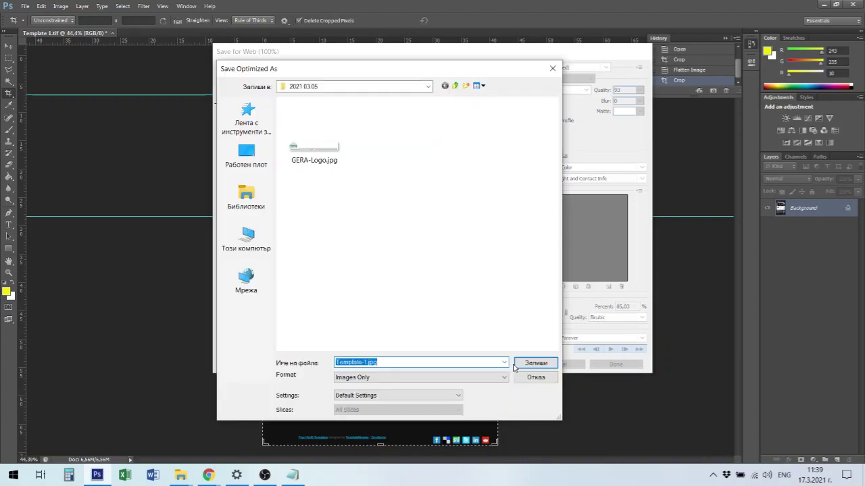
click(247, 244)
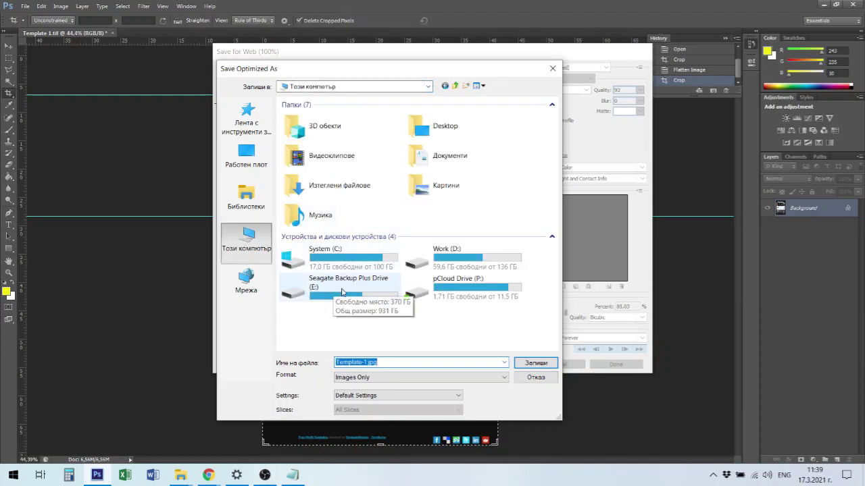
double_click(434, 262)
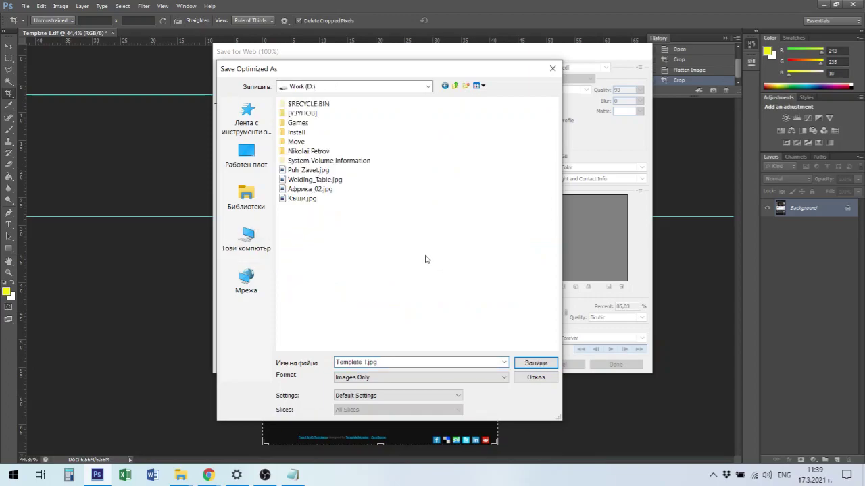
double_click(311, 114)
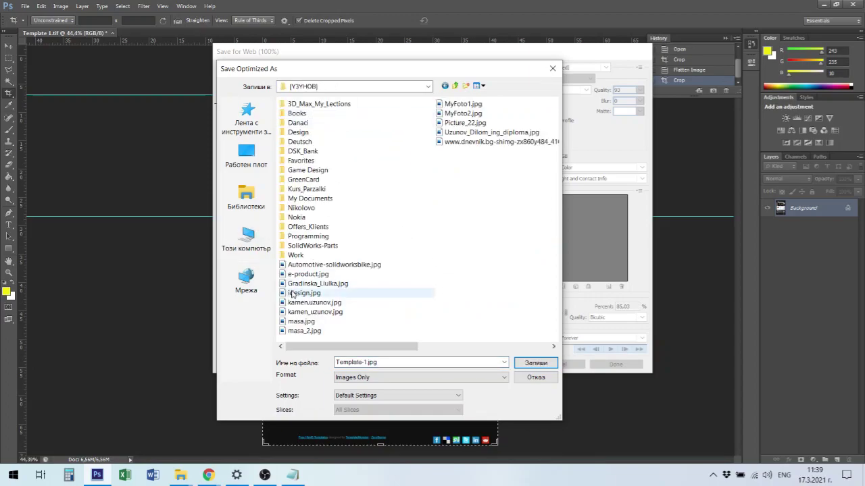
double_click(298, 132)
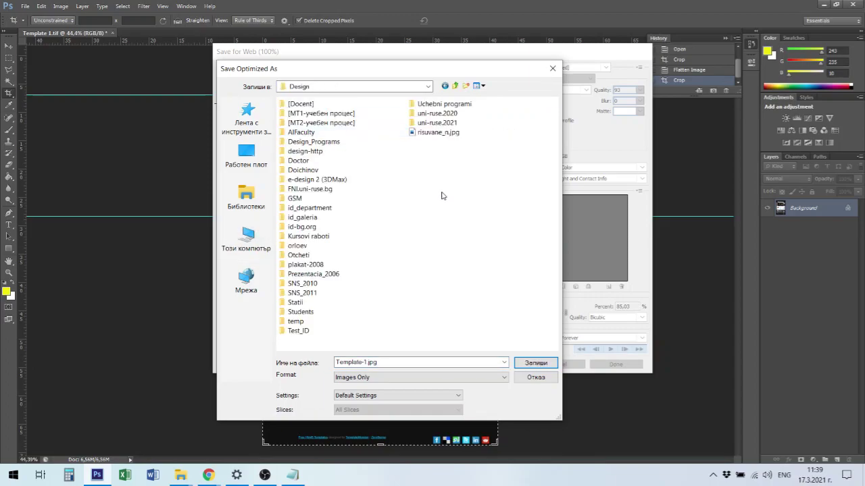
double_click(427, 123)
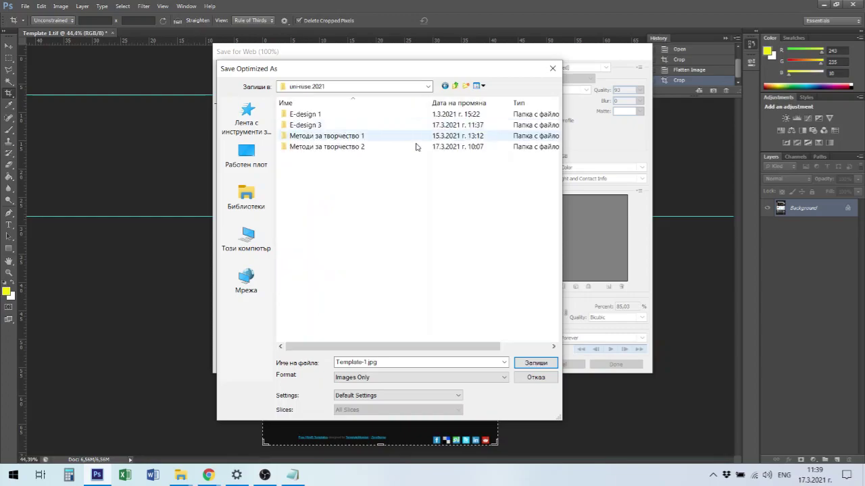
double_click(334, 125)
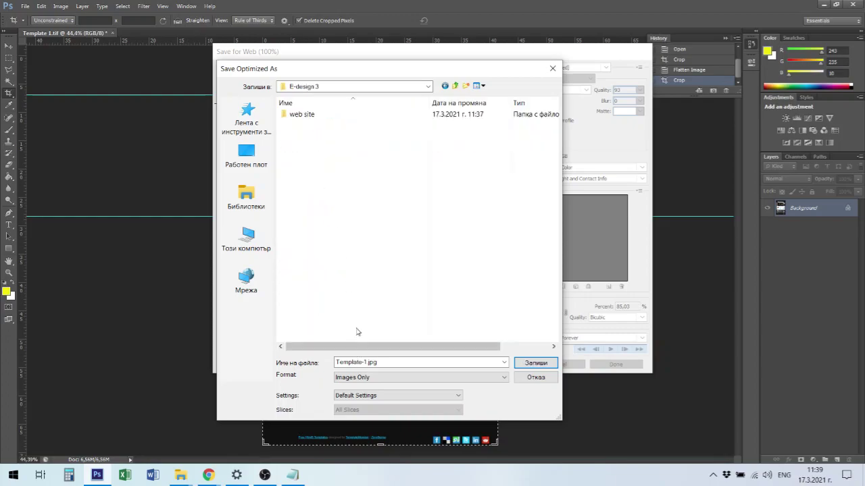
double_click(297, 116)
click(298, 118)
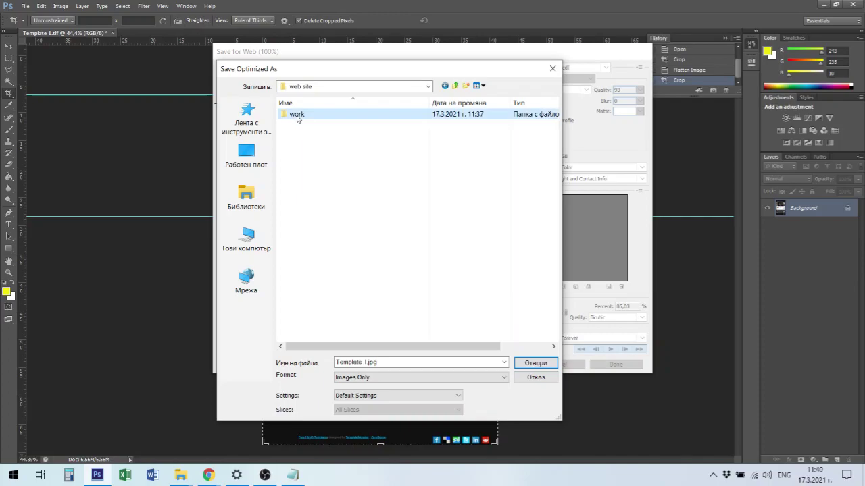
double_click(298, 119)
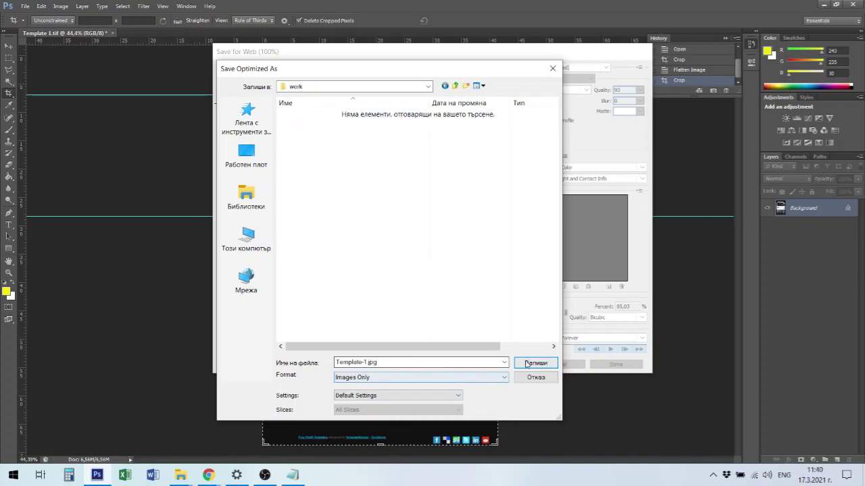
click(528, 364)
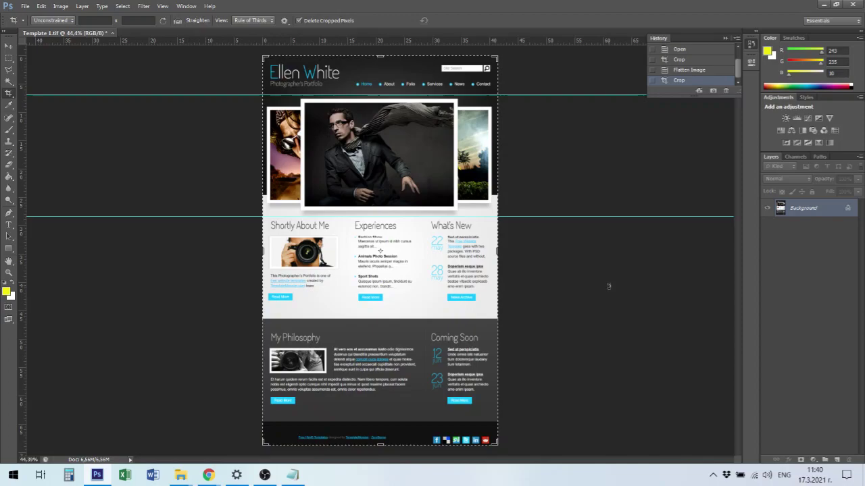
Leave the Crop tool for the Move tool and invert the colors of the whole page image
click(11, 46)
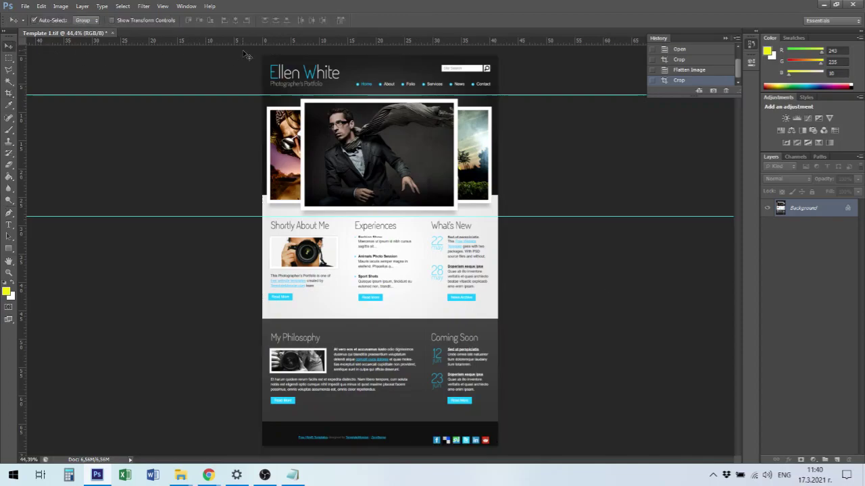
key(ctrl+i)
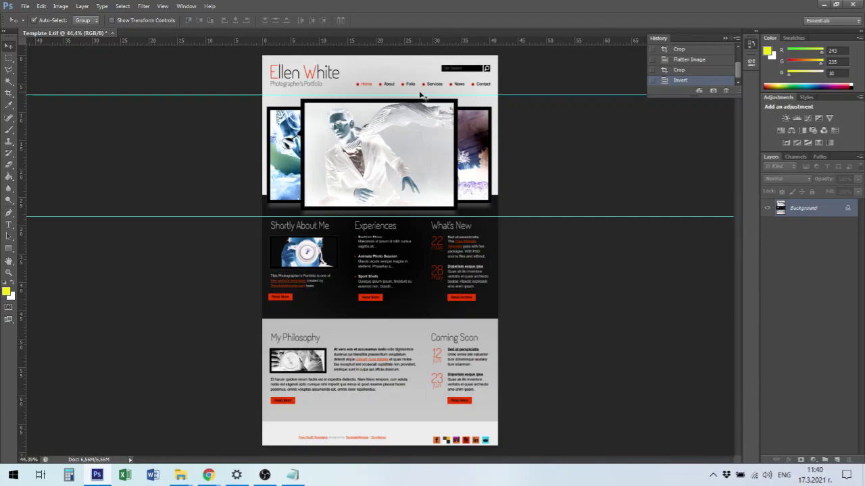
drag(334, 77, 356, 149)
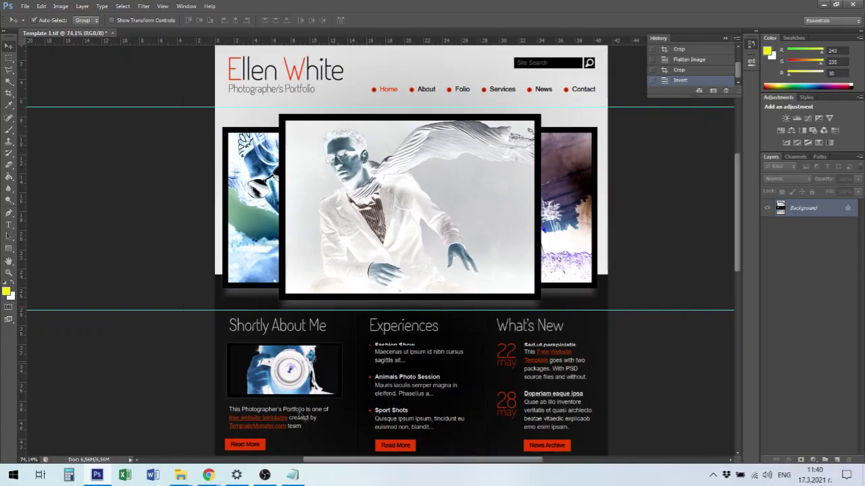
Switch to the template's Home page in Chrome, open the slider photo of the man with the scarf (img1.png) in a new tab, and copy it
click(207, 474)
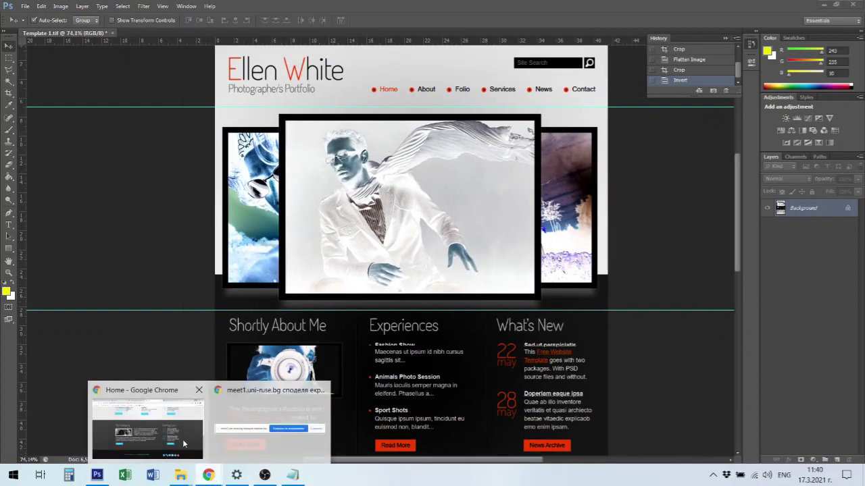
click(184, 443)
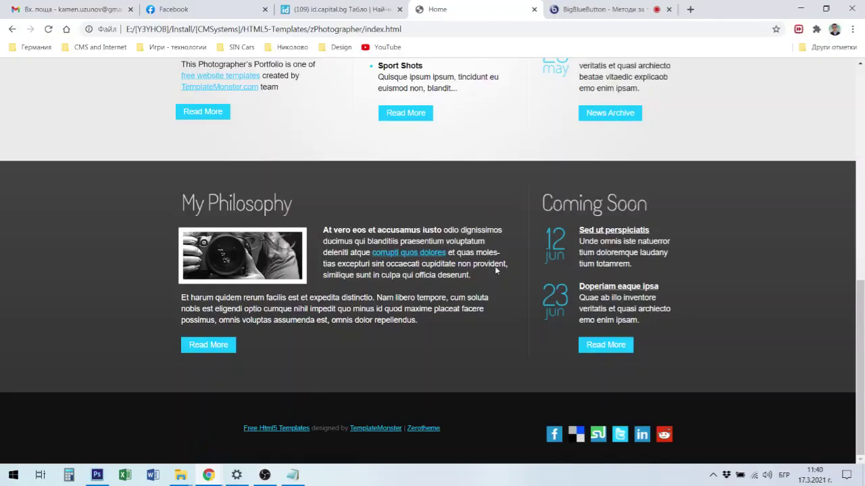
scroll(499, 275, up, 7)
click(212, 249)
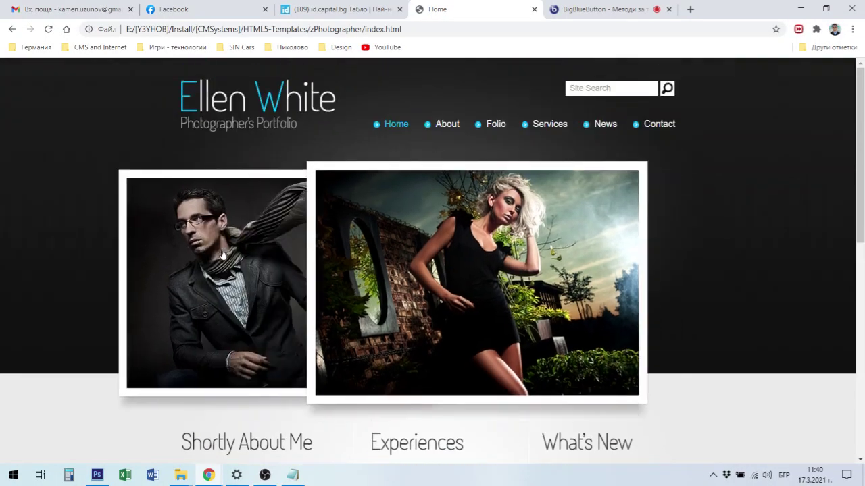
right_click(443, 270)
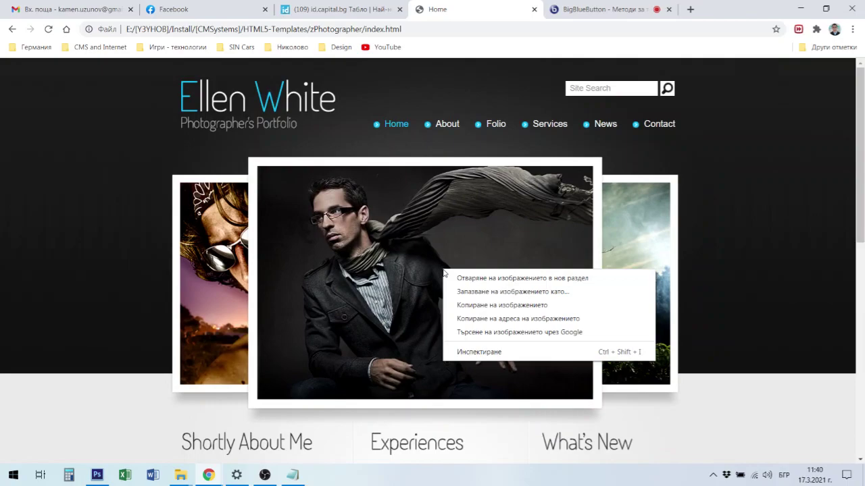
click(499, 281)
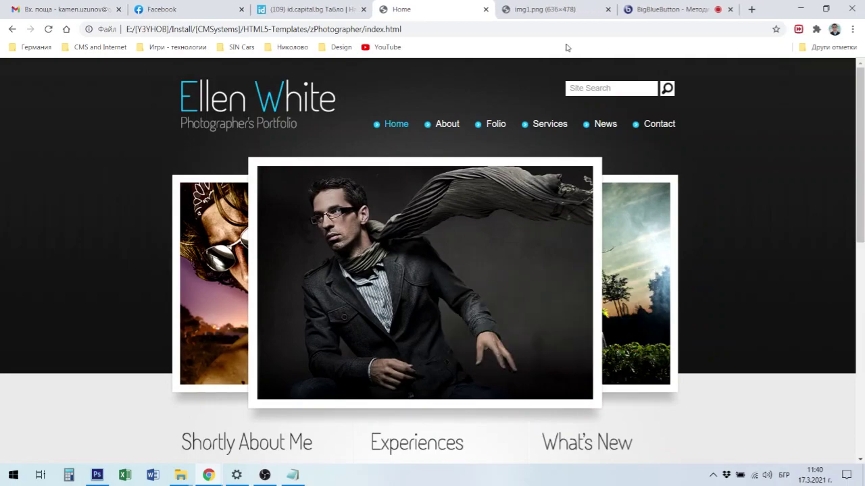
click(554, 9)
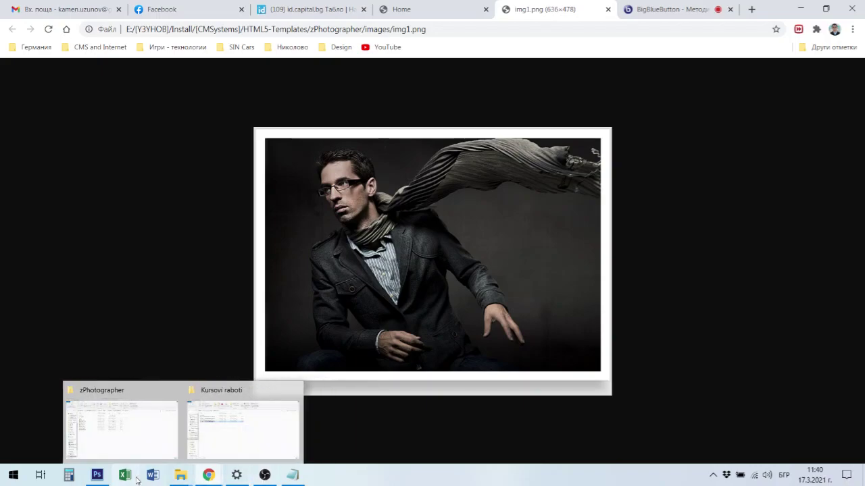
Paste the copied photo into the Photoshop page and scale it to about 123% so it covers the central slider frame
click(97, 479)
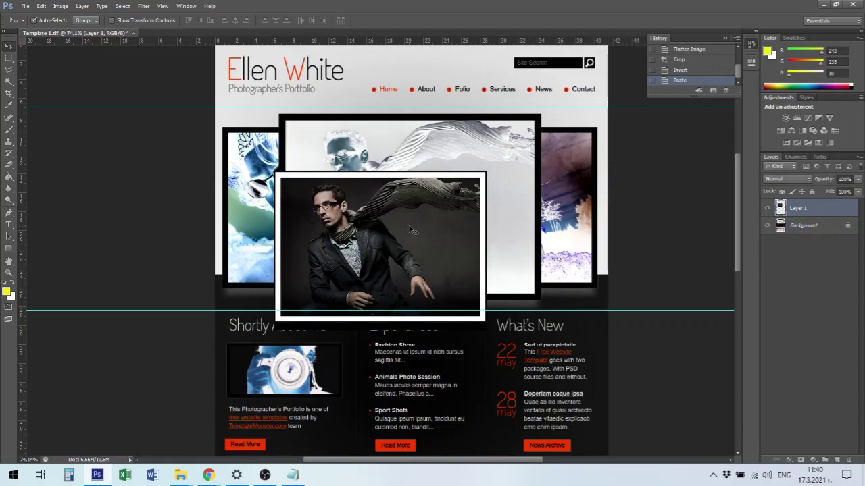
drag(391, 232, 391, 175)
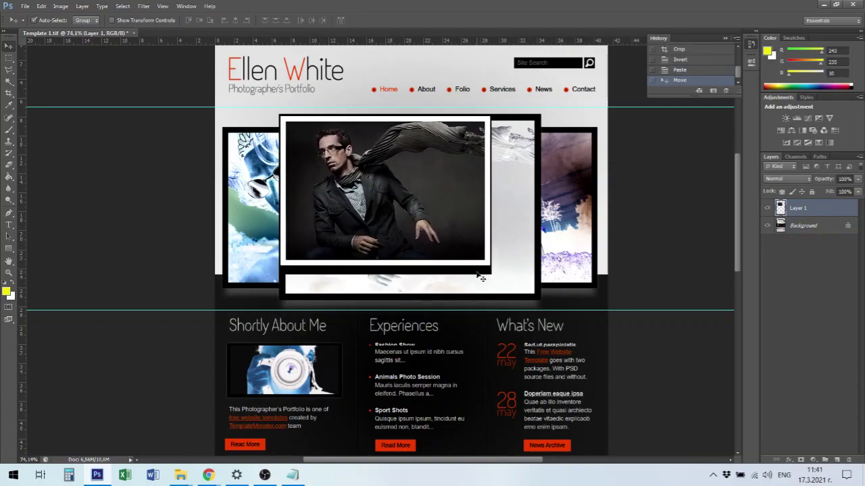
key(ctrl+t)
drag(490, 274, 539, 310)
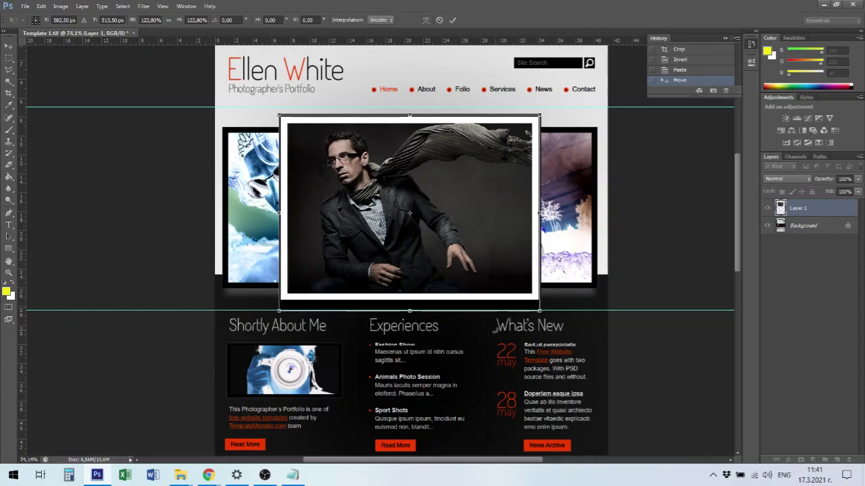
key(Return)
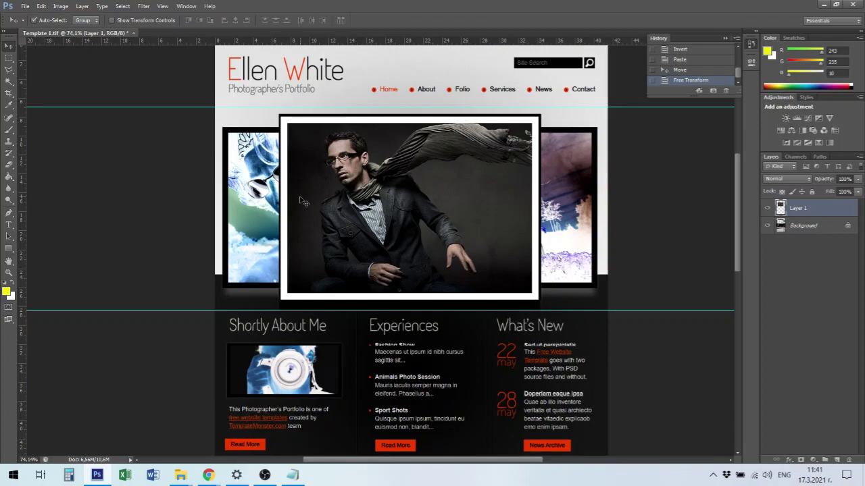
mouse_move(404, 208)
mouse_down()
mouse_move(231, 211)
mouse_move(502, 211)
mouse_move(411, 200)
mouse_up()
Duplicate the pasted photo layer and shift the copy down toward the left slider frame
right_click(801, 211)
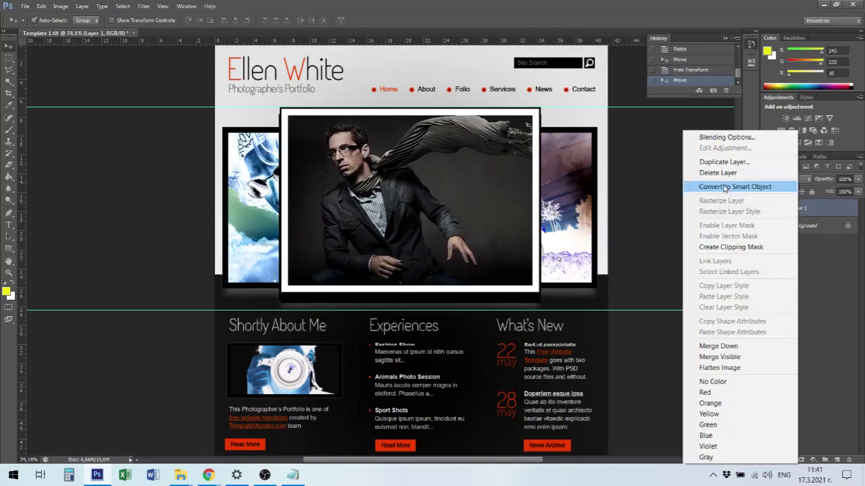
click(725, 162)
click(509, 148)
drag(457, 200, 437, 214)
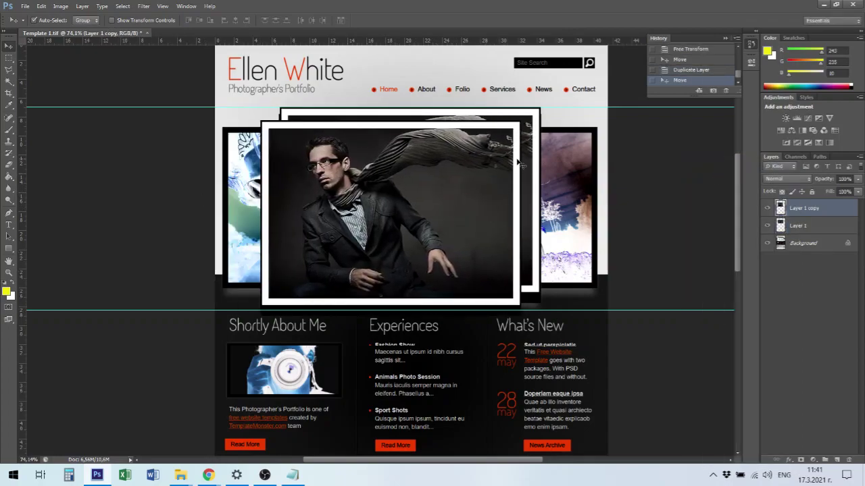
Scale the photo copy to about 83%, fit it over the left slider frame, and place its layer beneath Layer 1
key(ctrl+t)
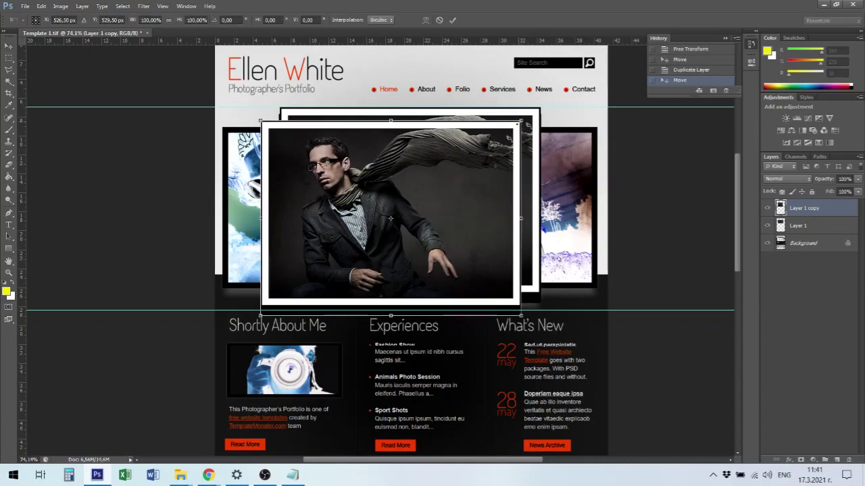
drag(520, 120, 436, 188)
drag(396, 239, 355, 176)
drag(395, 257, 431, 302)
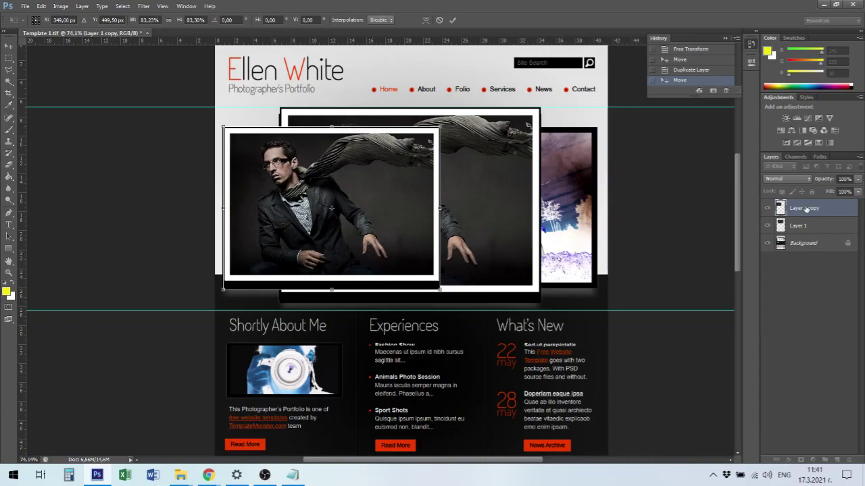
key(Return)
drag(806, 209, 803, 233)
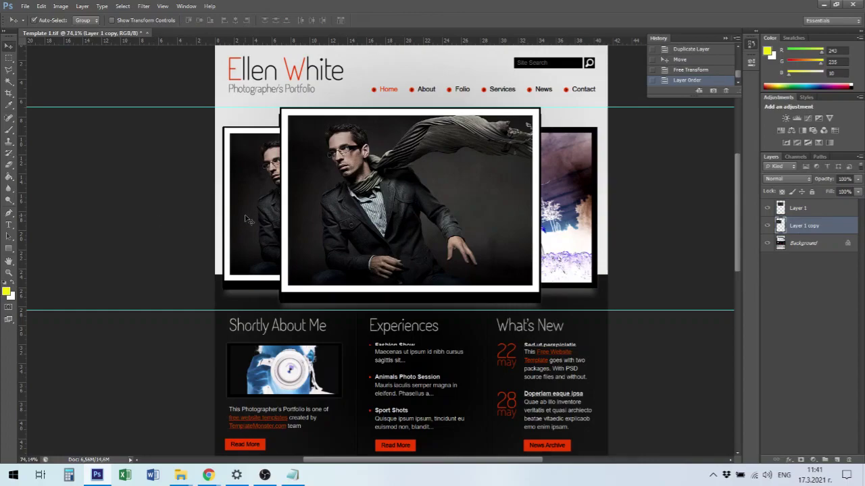
Duplicate the smaller photo layer and move the new copy horizontally over the right slider frame
right_click(828, 231)
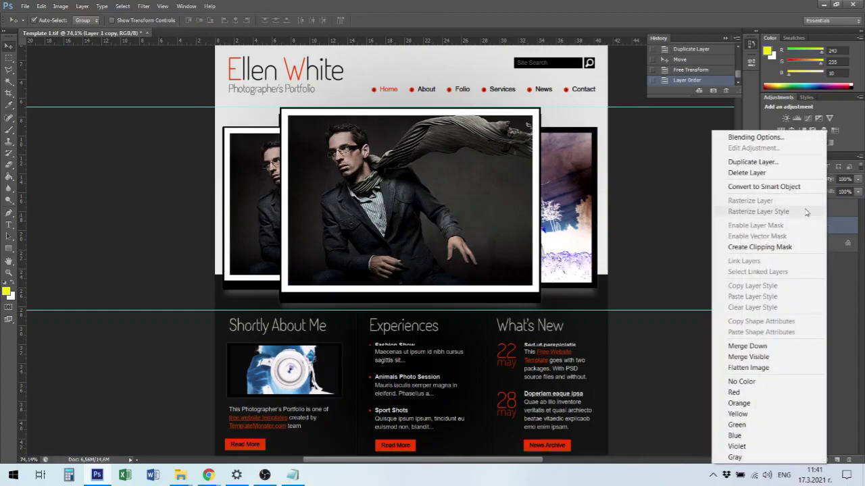
click(755, 162)
click(510, 147)
drag(270, 196, 426, 200)
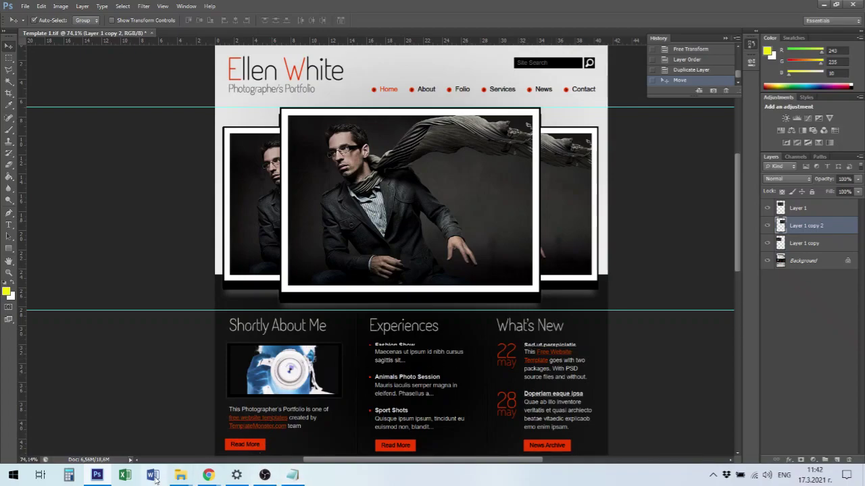
scroll(601, 362, down, 5)
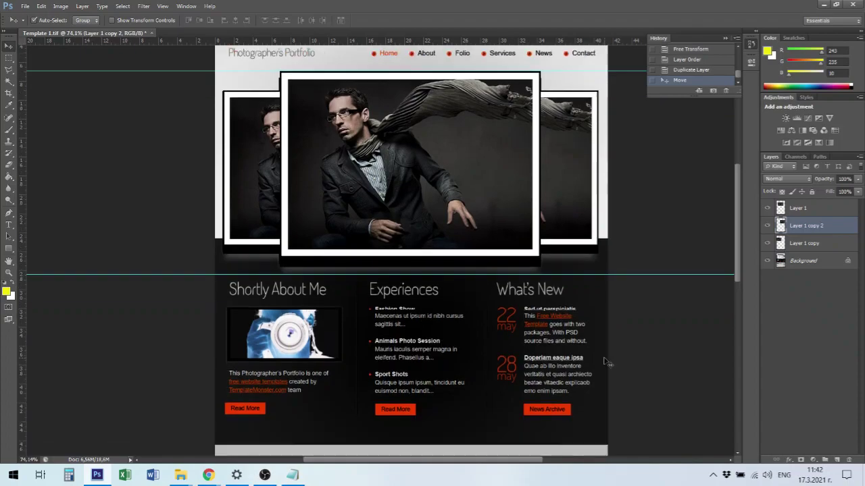
scroll(601, 372, down, 7)
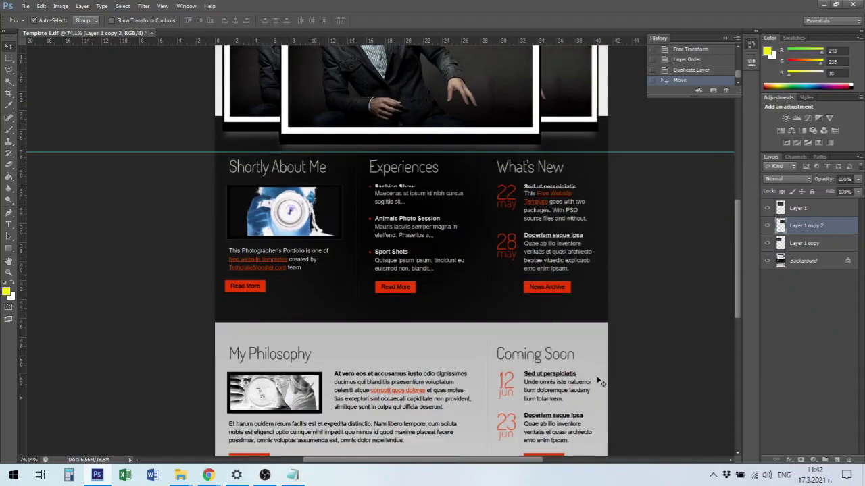
scroll(600, 383, down, 2)
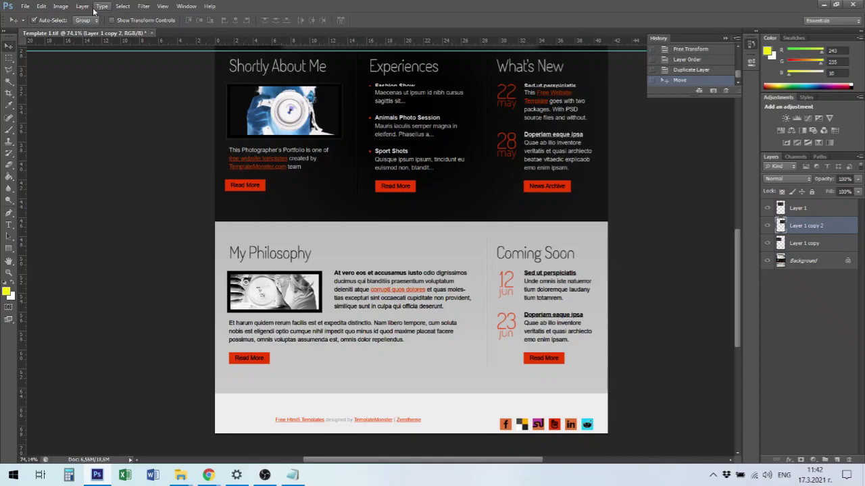
click(60, 7)
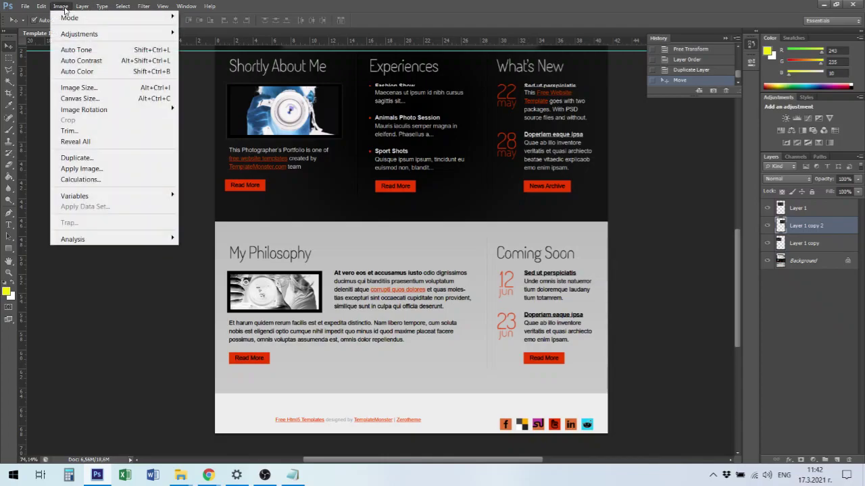
mouse_move(84, 7)
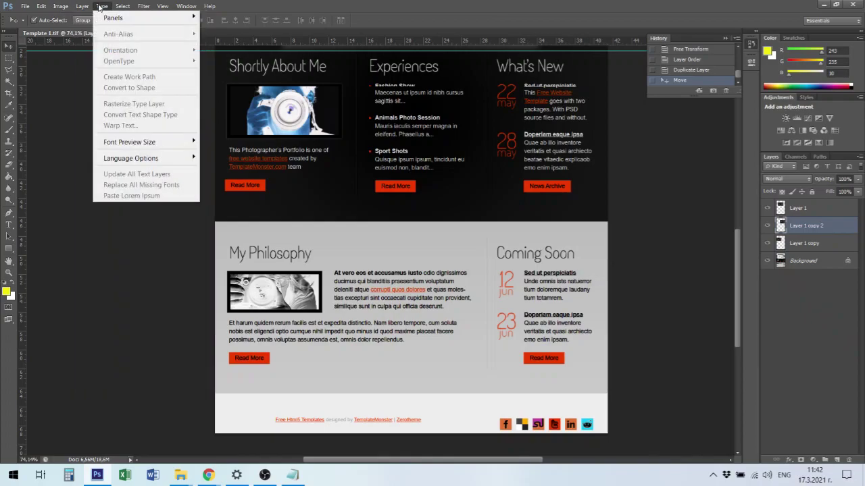
mouse_move(122, 7)
mouse_move(57, 8)
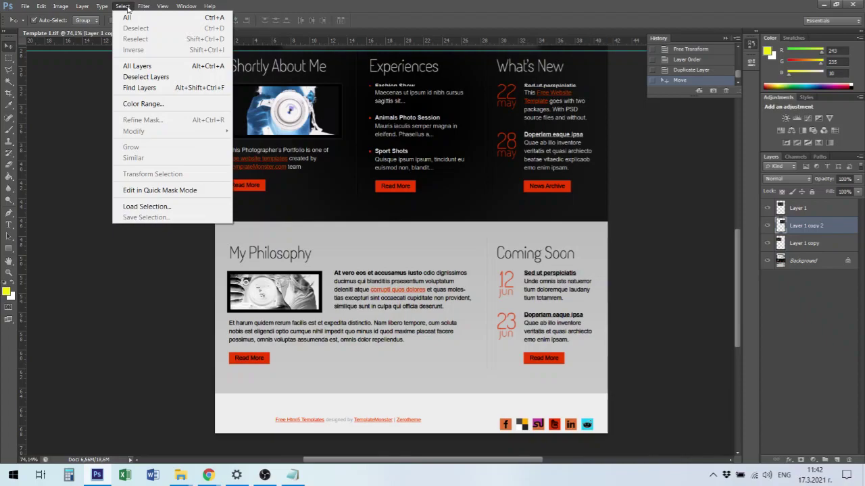
click(75, 279)
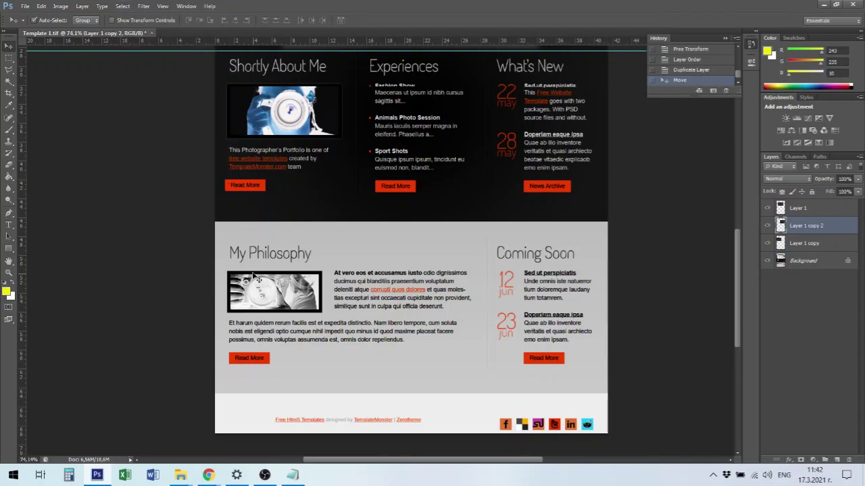
Export the page for the web as a Very High quality JPEG 1000 px wide, named Template-2.jpg, in the work folder
click(25, 6)
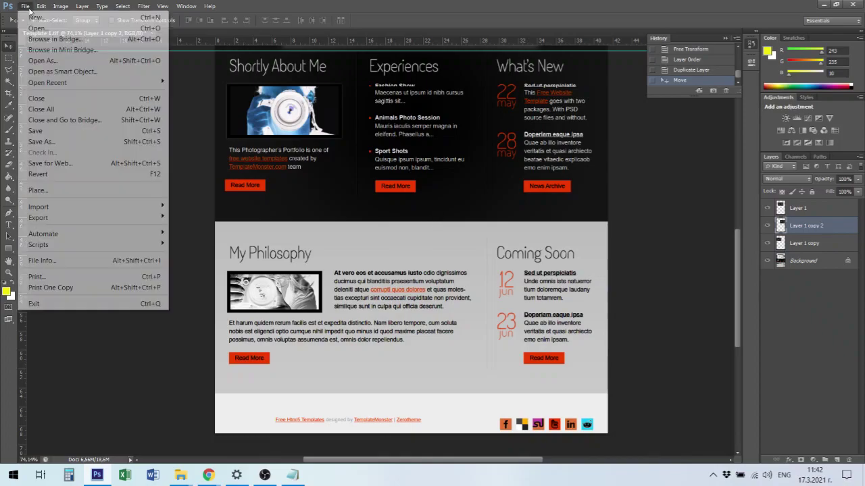
click(64, 164)
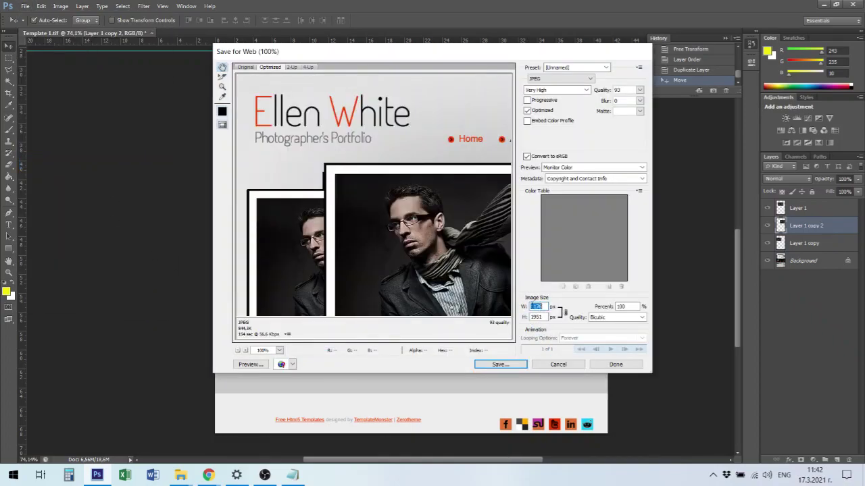
text(1000)
key(Tab)
click(500, 364)
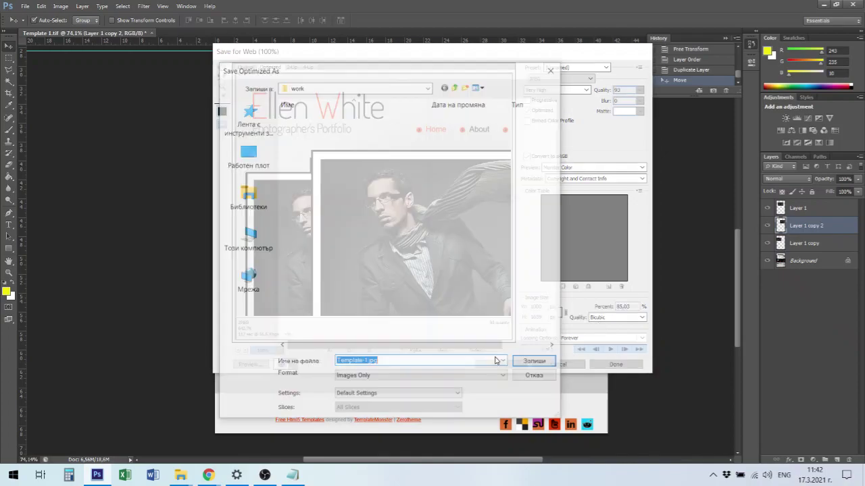
click(364, 362)
click(365, 362)
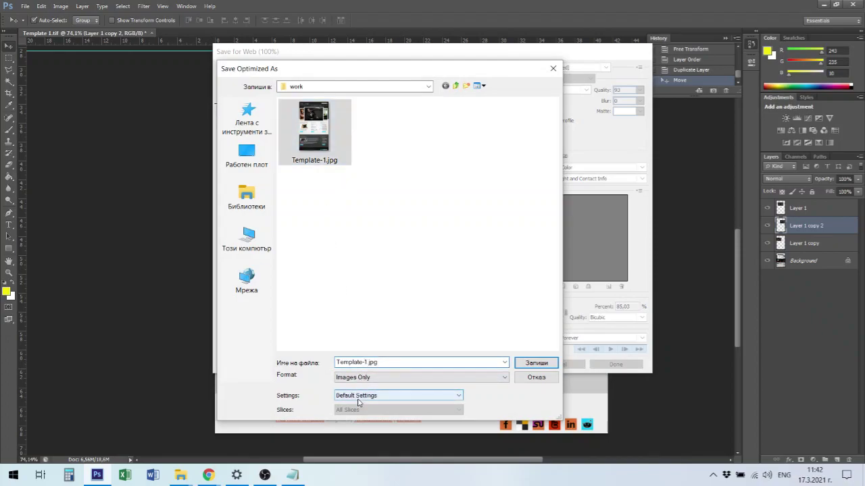
text(2)
click(536, 363)
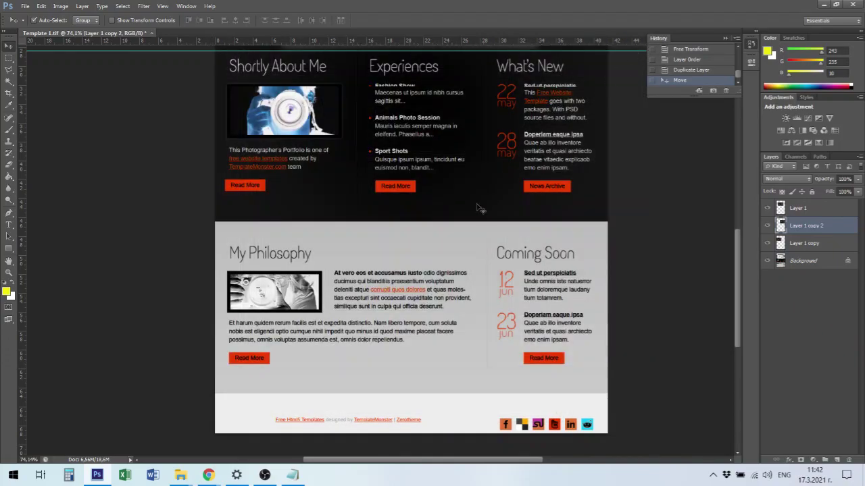
key(ctrl+0)
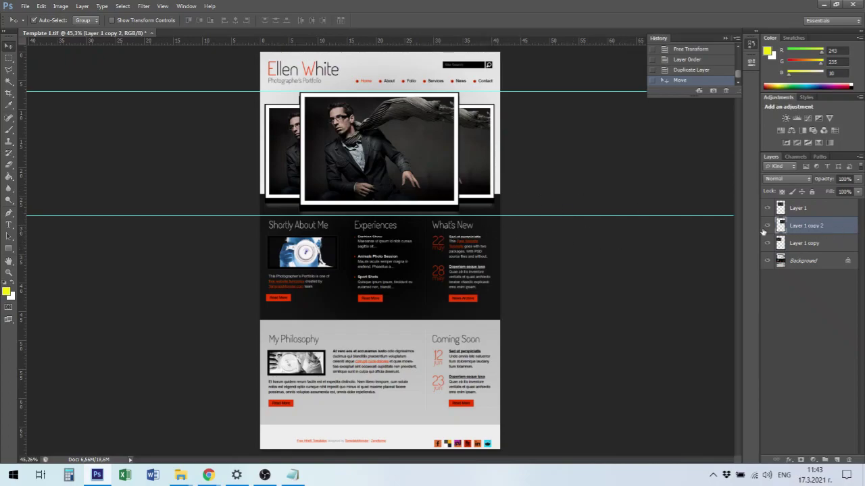
right_click(826, 229)
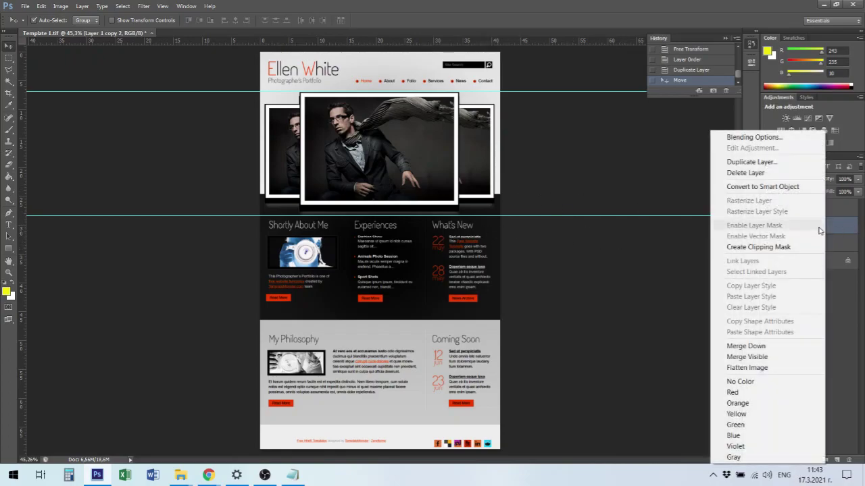
click(623, 195)
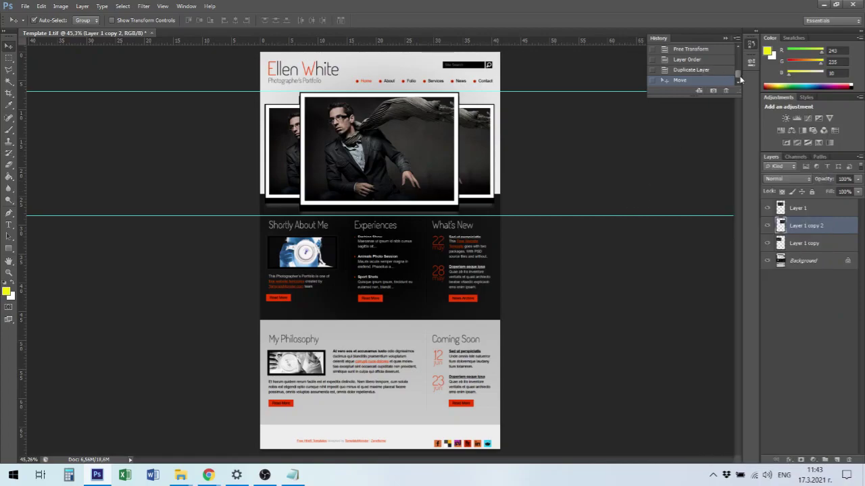
Revert the document to the Flatten Image history state before the last crop and inversion, then close the history list
mouse_move(736, 75)
mouse_down()
mouse_move(736, 66)
mouse_move(739, 85)
mouse_up()
click(738, 46)
click(737, 46)
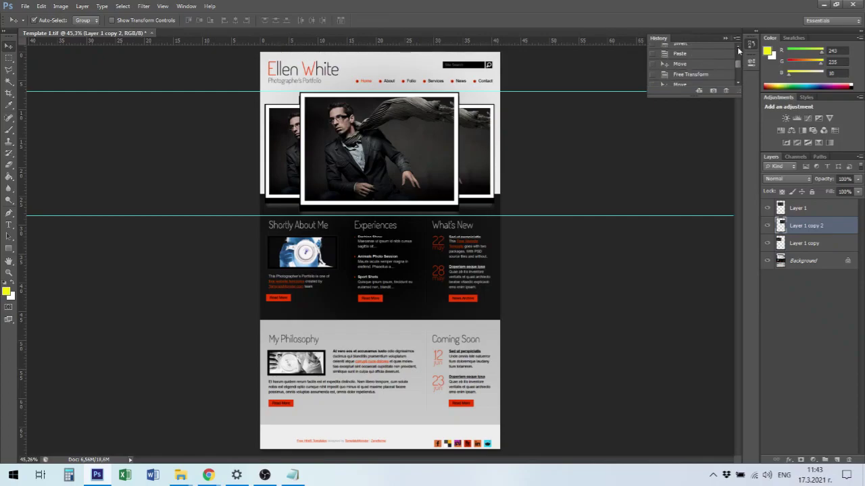
click(737, 47)
click(738, 47)
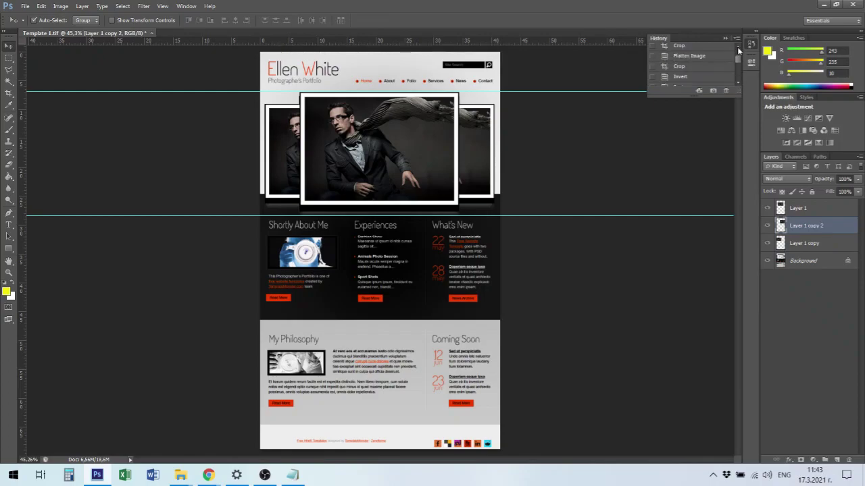
click(686, 57)
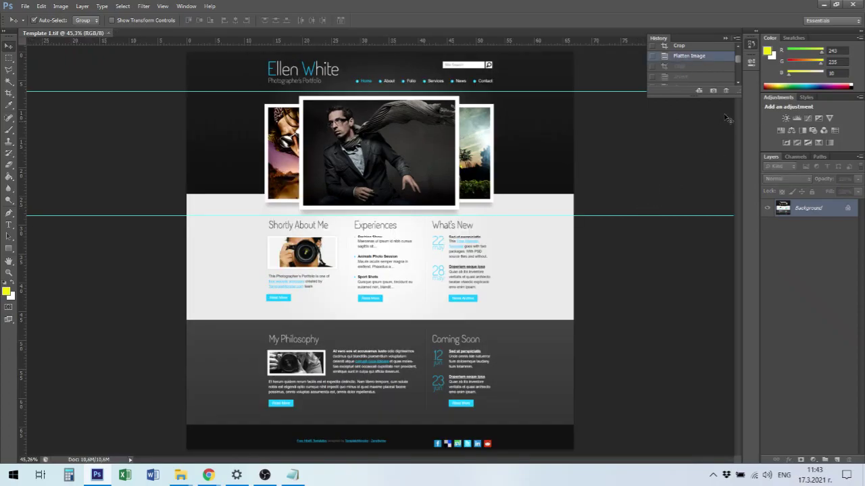
click(753, 44)
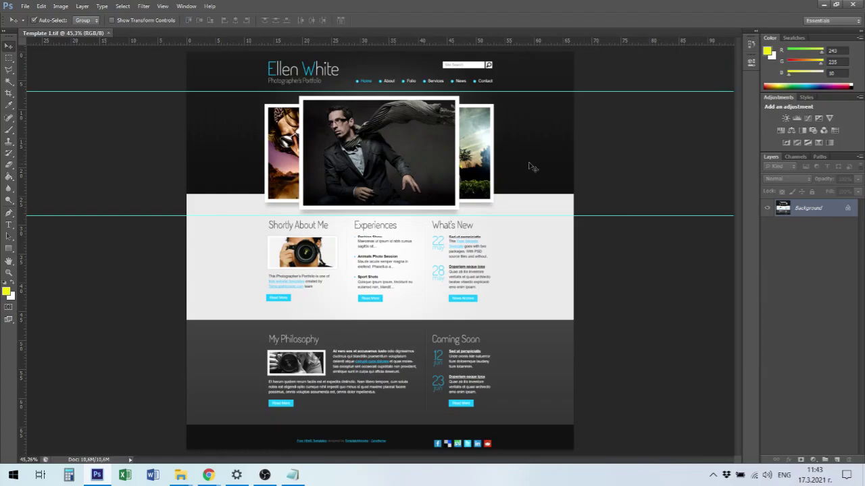